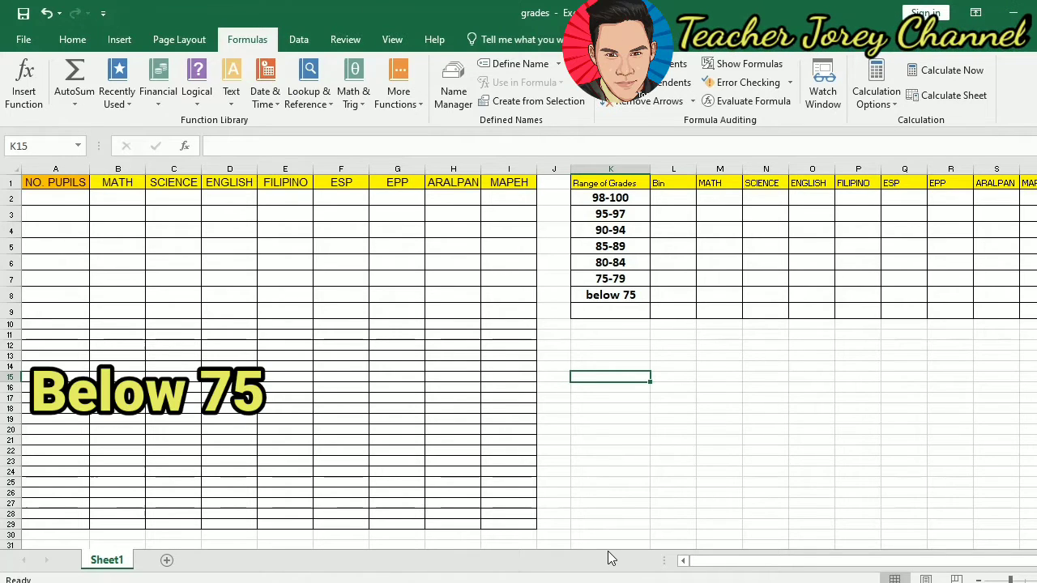
Examine the grade ranges listed under Range of Grades, from below 75 up to 98-100
left_click(614, 298)
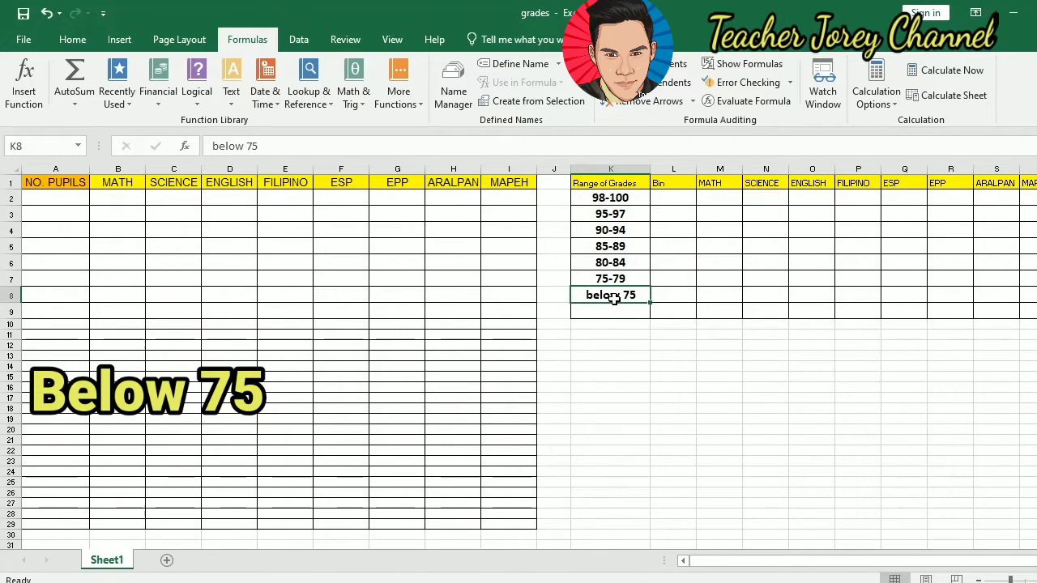
key("Up")
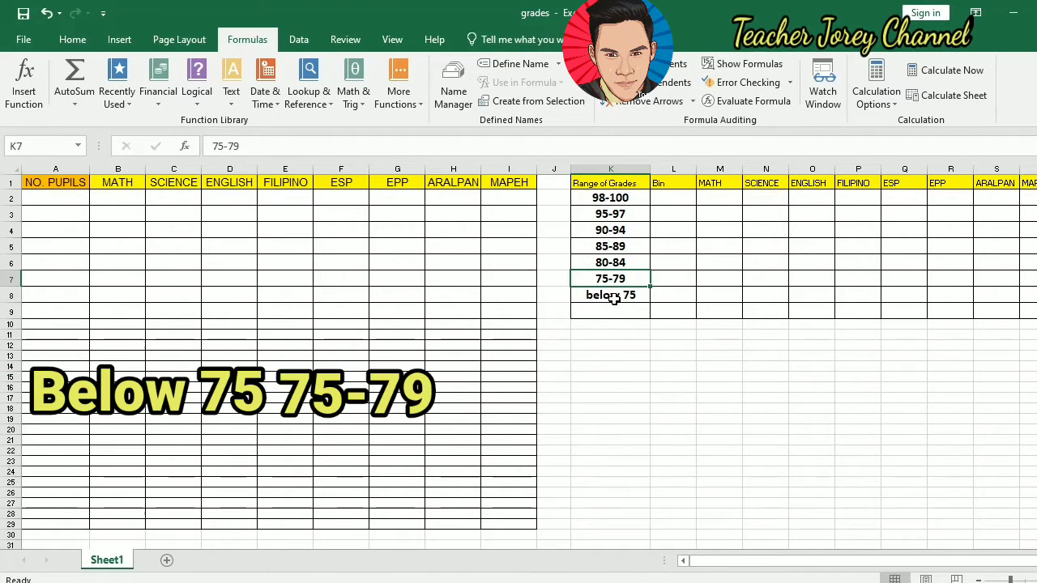
key("Up")
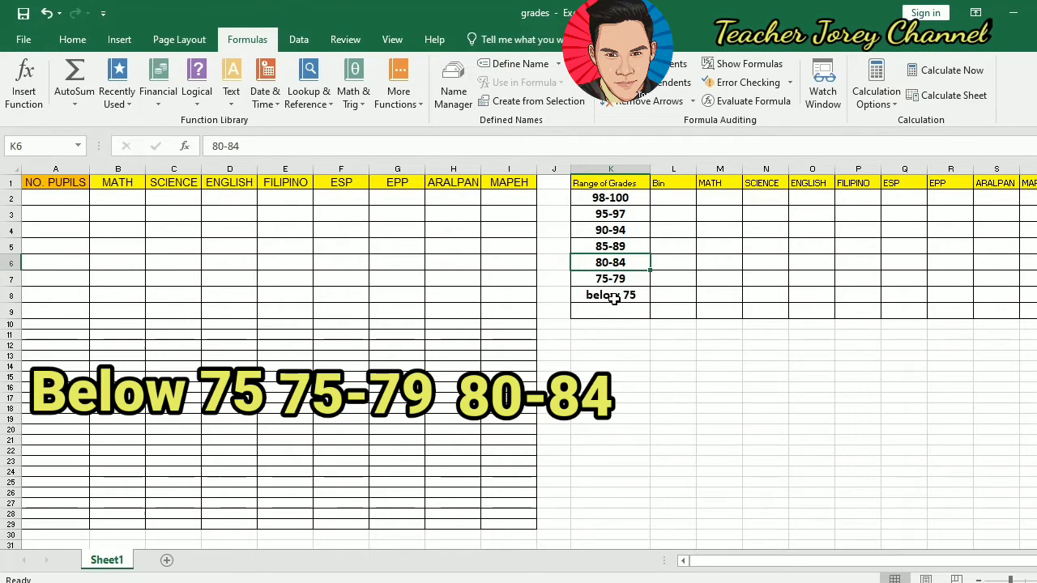
key("Up")
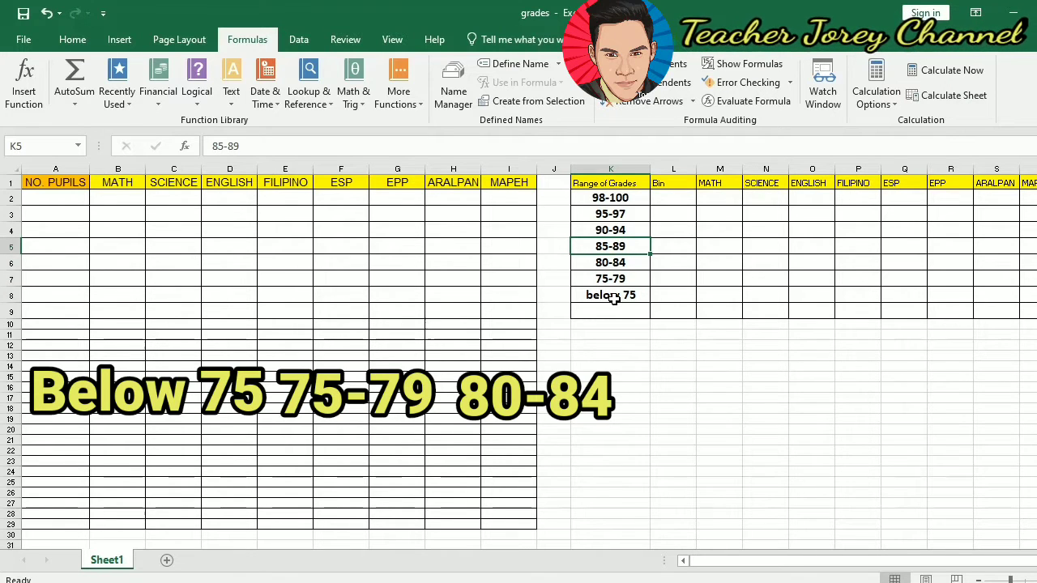
key("Up")
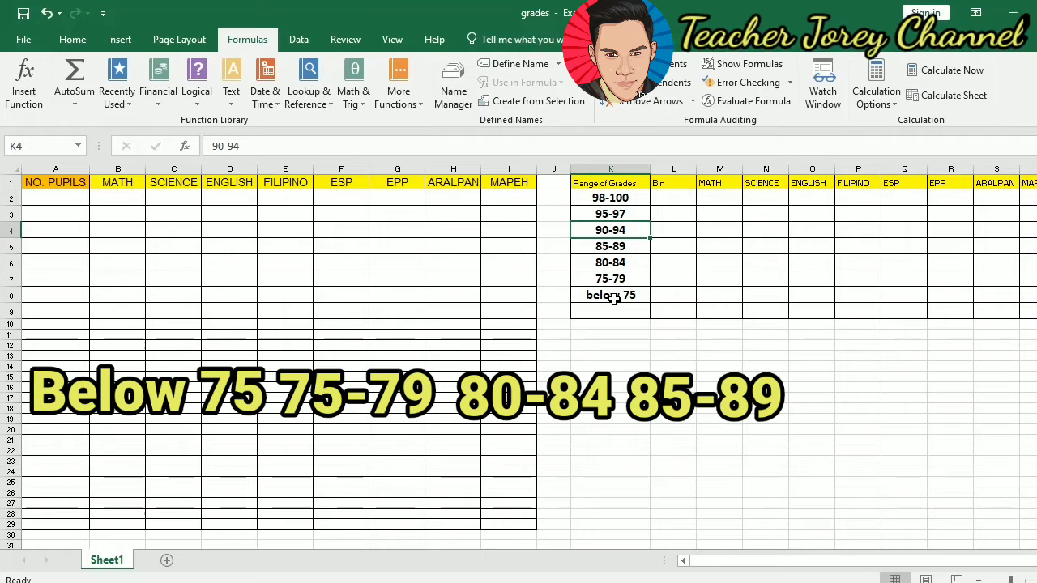
key("Up")
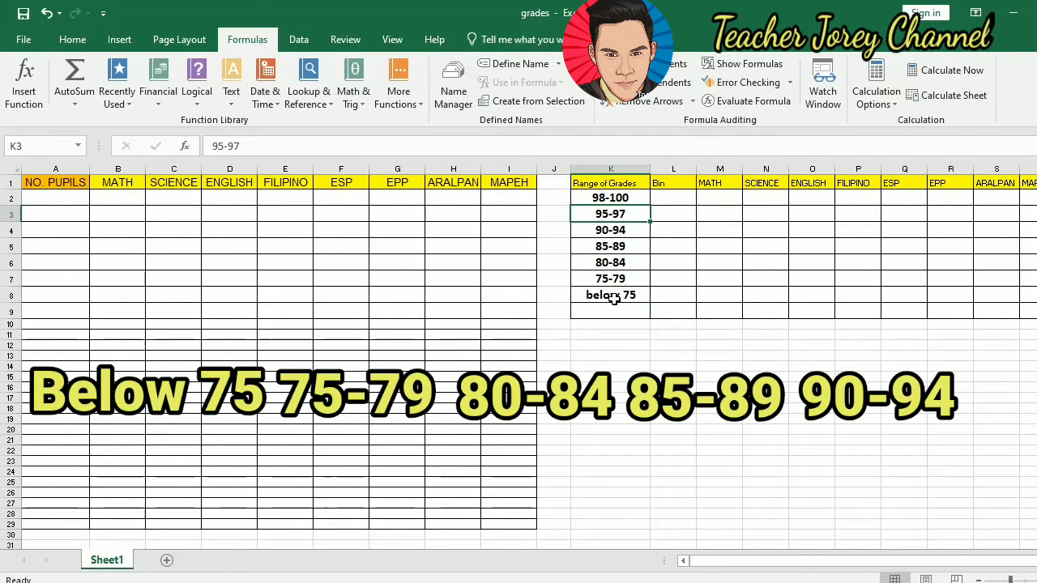
key("Up")
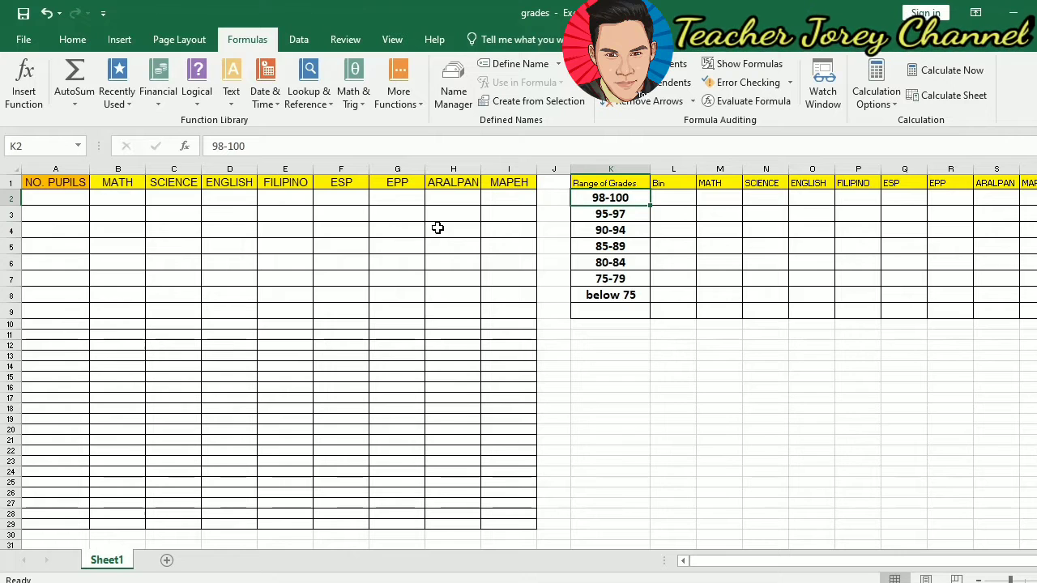
left_click(576, 367)
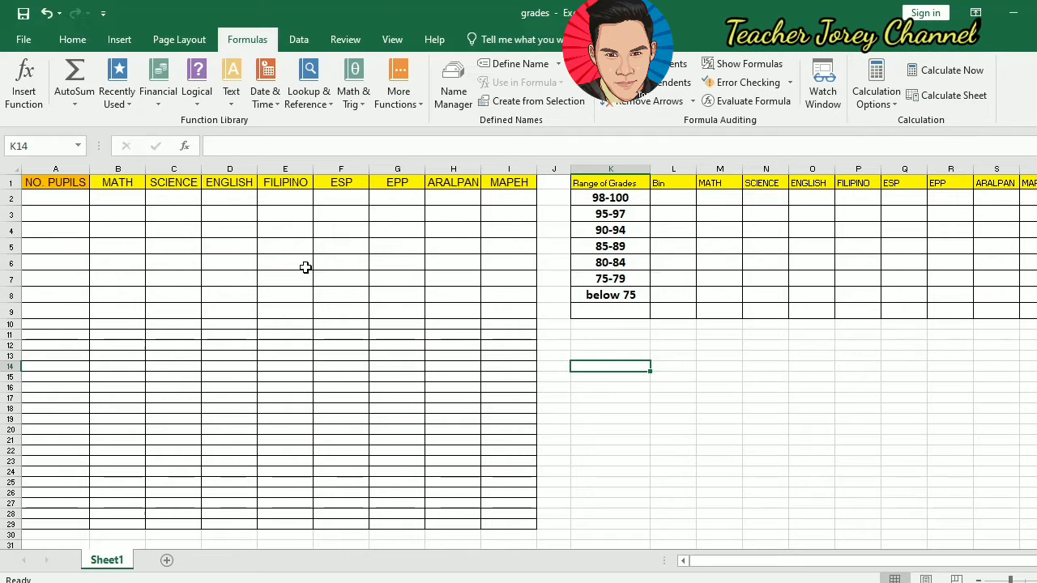
Examine the row 1 headings of the grade table, from NO. PUPILS through the subjects MATH to MAPEH
left_click(64, 187)
left_click(61, 242)
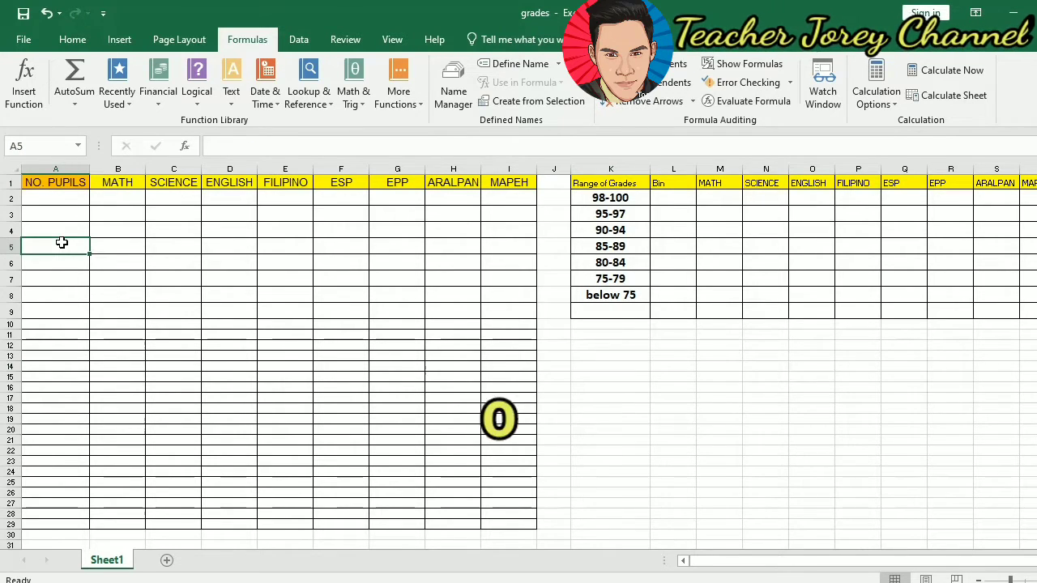
left_click(54, 187)
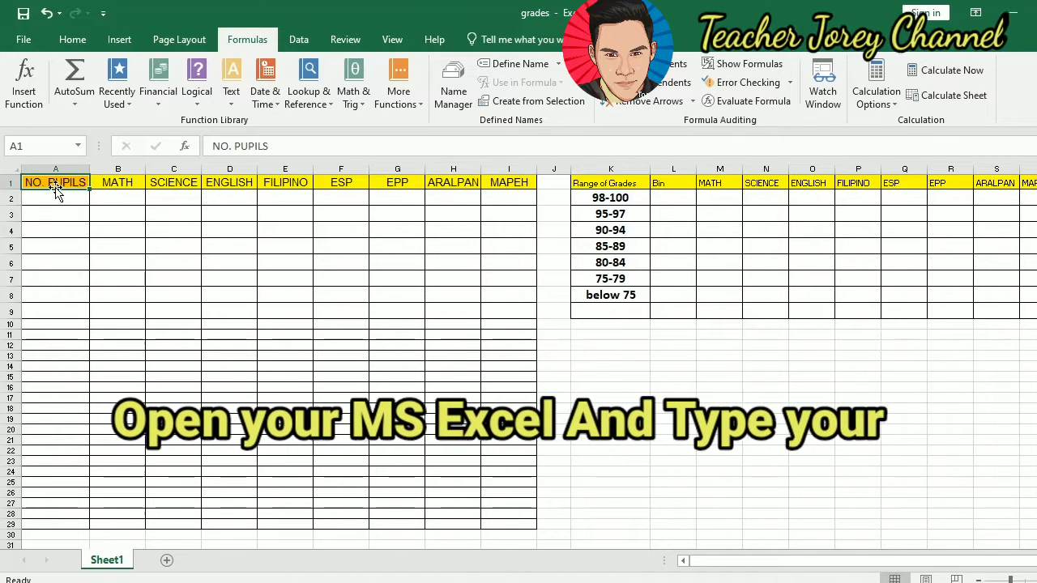
key("Right")
key("Right")
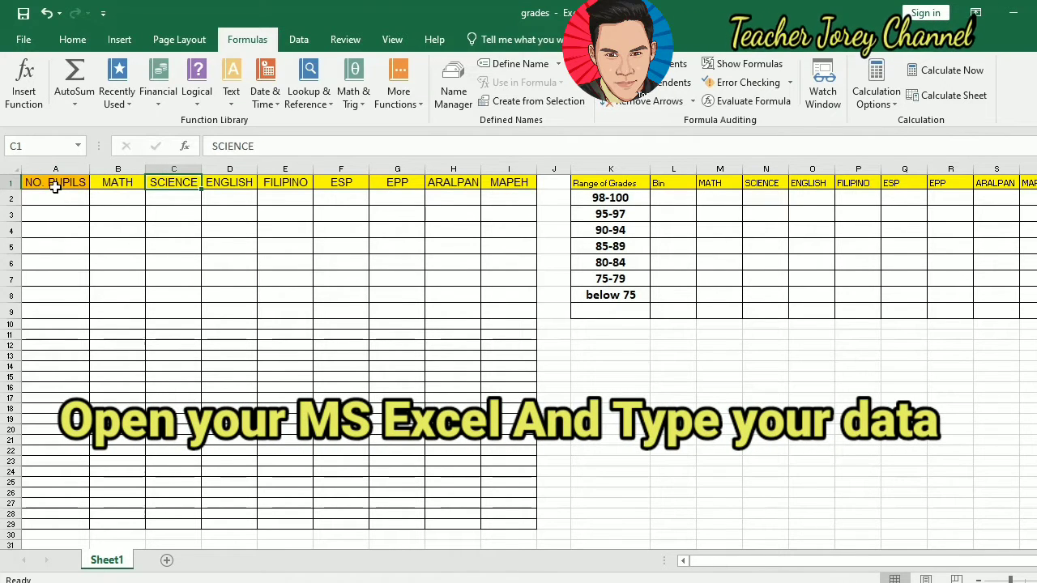
key("Left")
left_click_drag(156, 181, 497, 197)
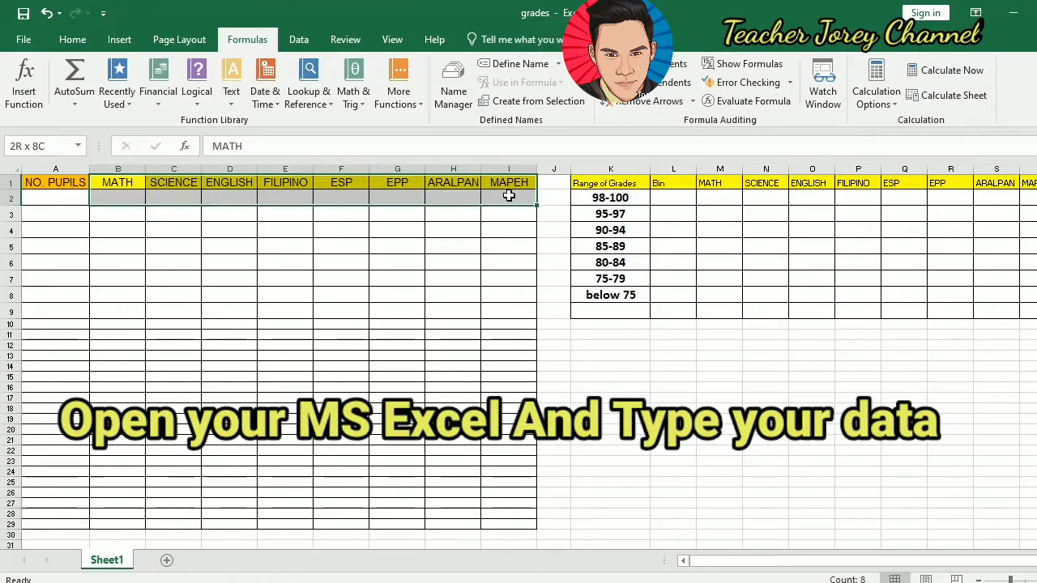
left_click(188, 187)
left_click(134, 183)
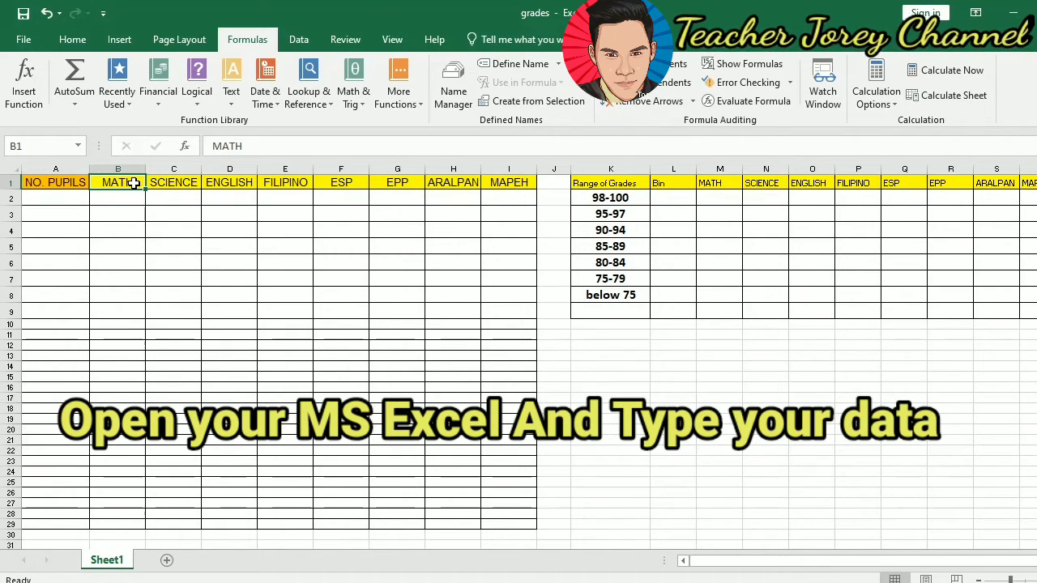
key("Right")
key("Right")
key("Right")
key("Right")
key("Right")
key("Right")
key("Right")
key("Right")
key("Right")
key("Right")
key("Right")
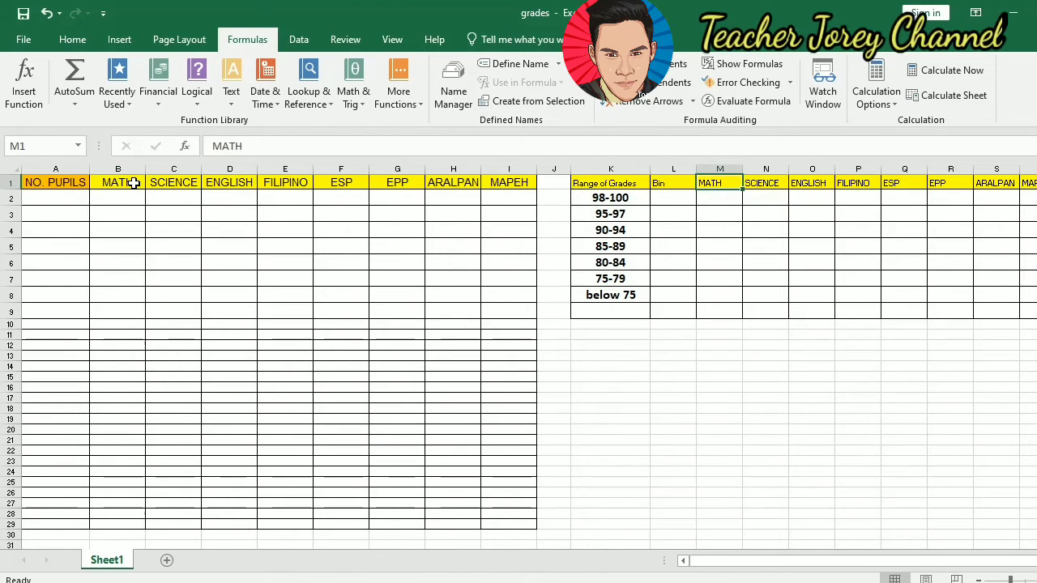
key("Left")
key("Left")
key("Left")
key("Left")
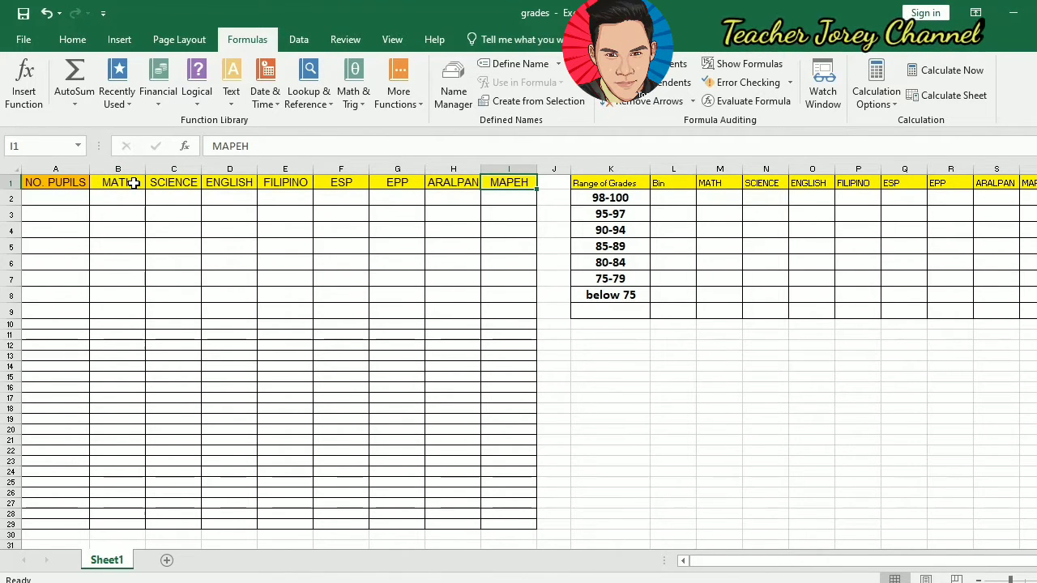
left_click(134, 183)
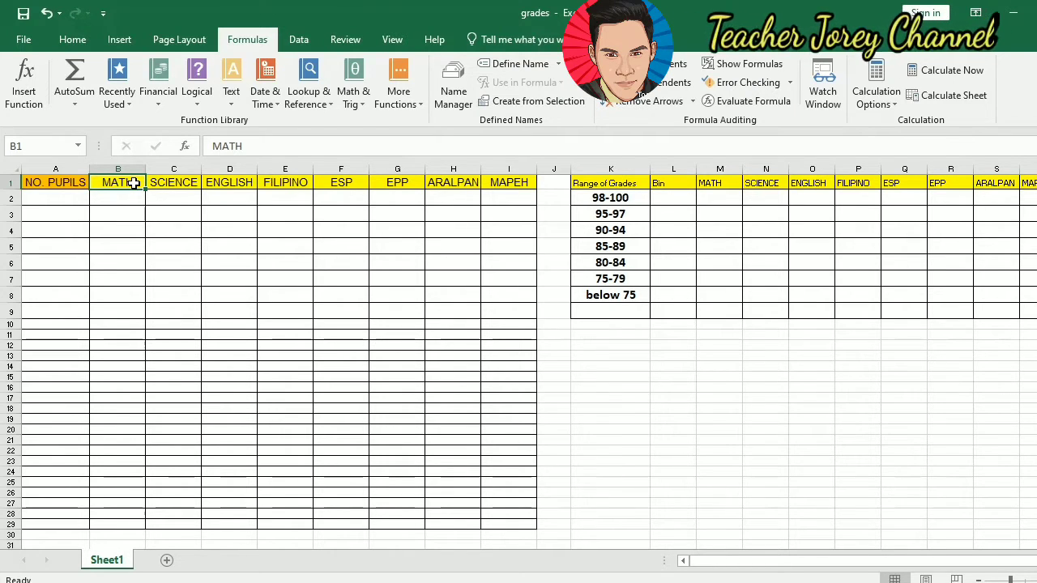
Enter the pupil numbers 1, 2 and 3 in cells A2 to A4 of the NO. PUPILS column
left_click(39, 201)
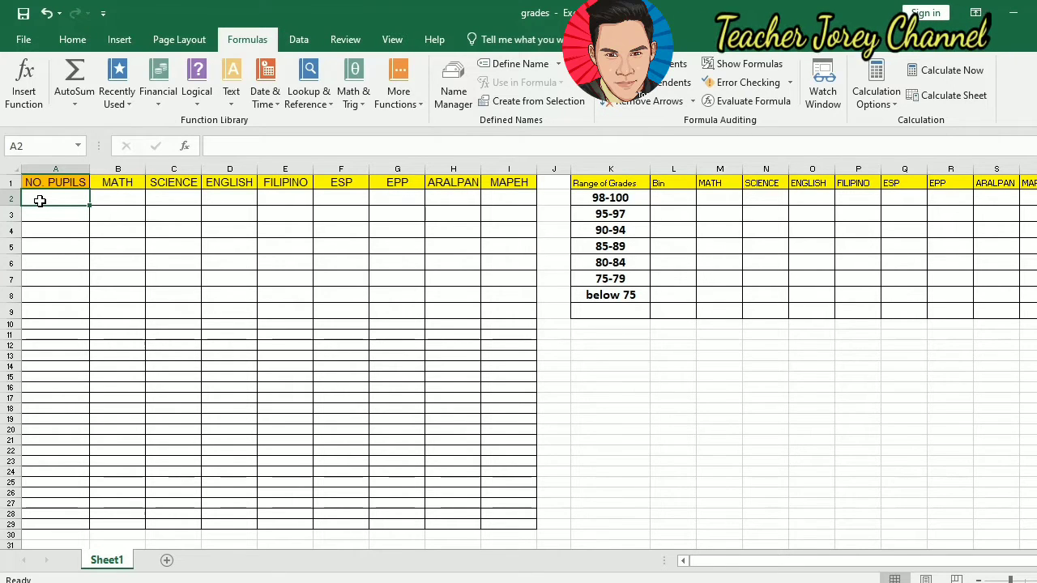
left_click_drag(39, 201, 67, 264)
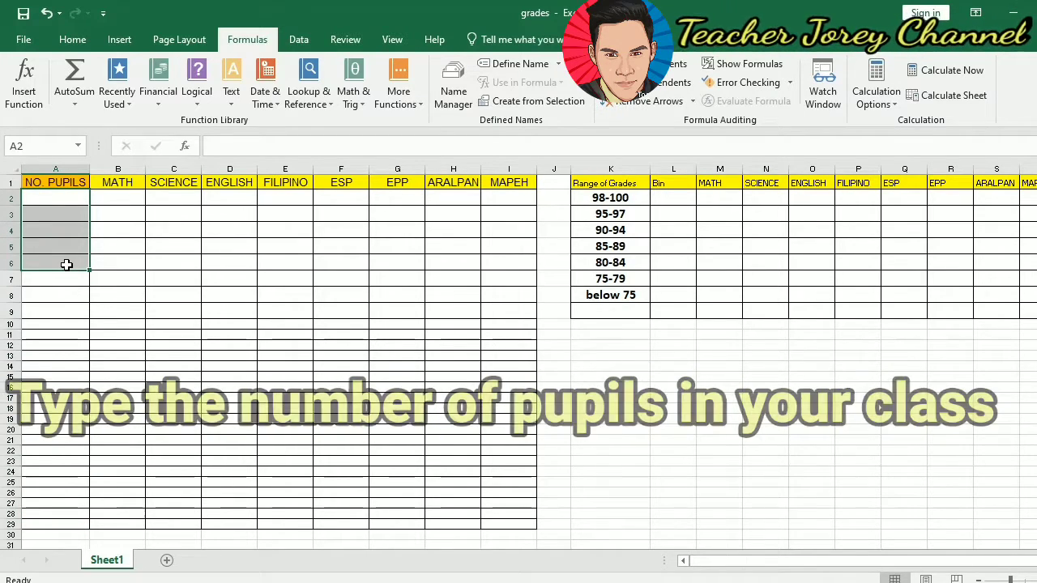
left_click(66, 203)
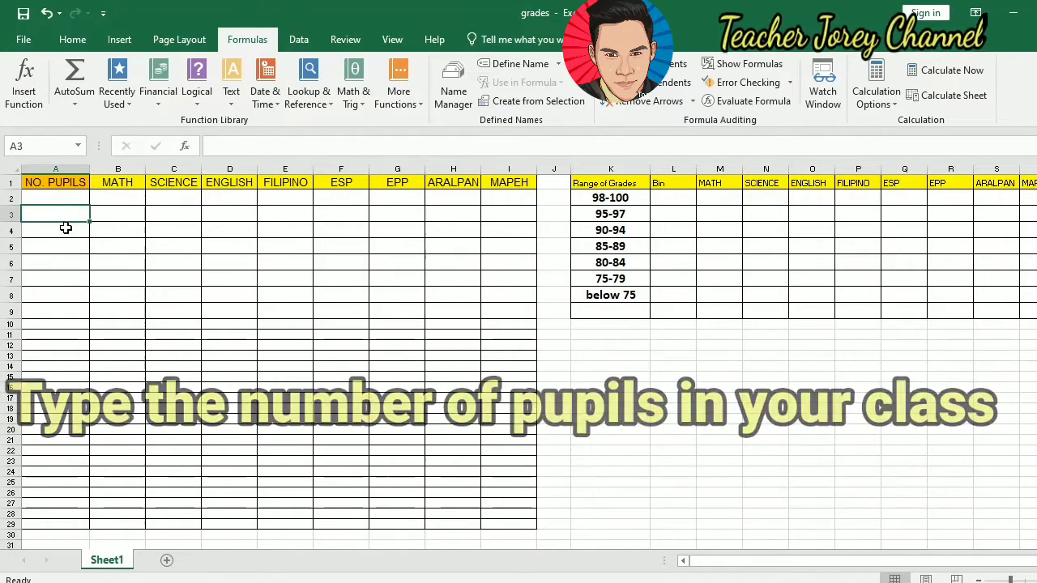
left_click(65, 228)
left_click(75, 196)
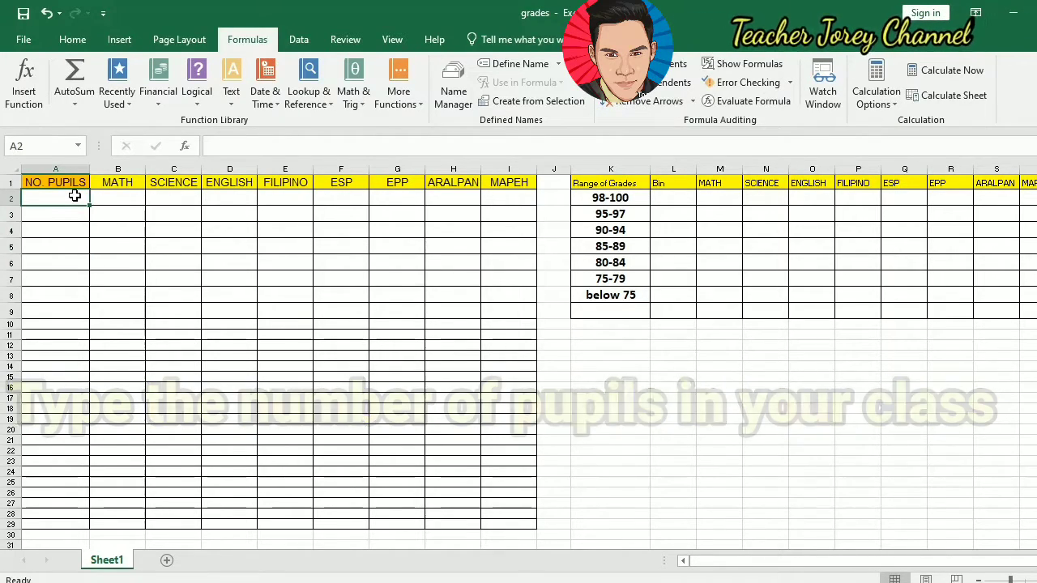
type("1")
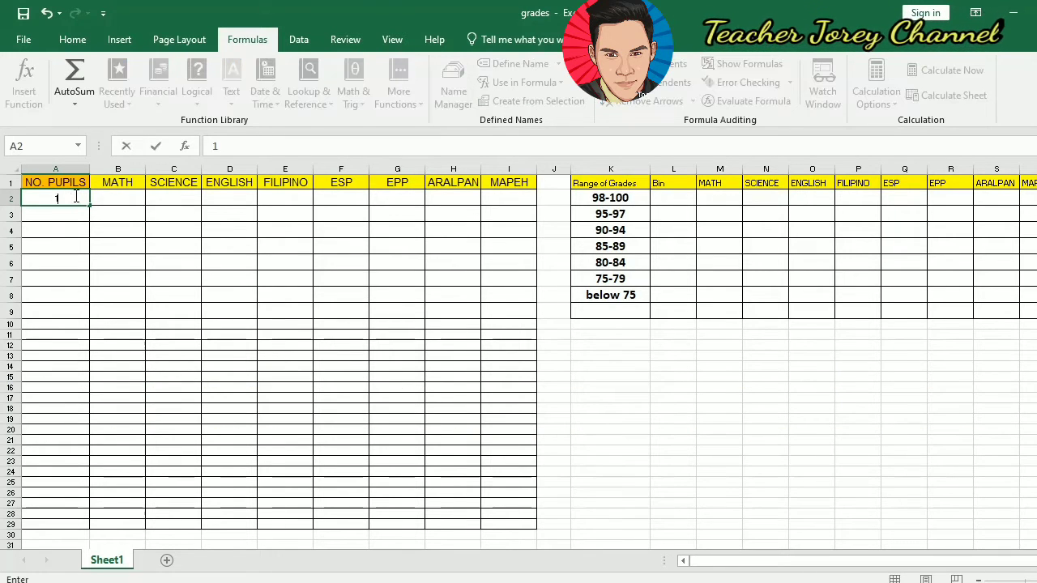
key("Return")
type("2")
key("Return")
type("3")
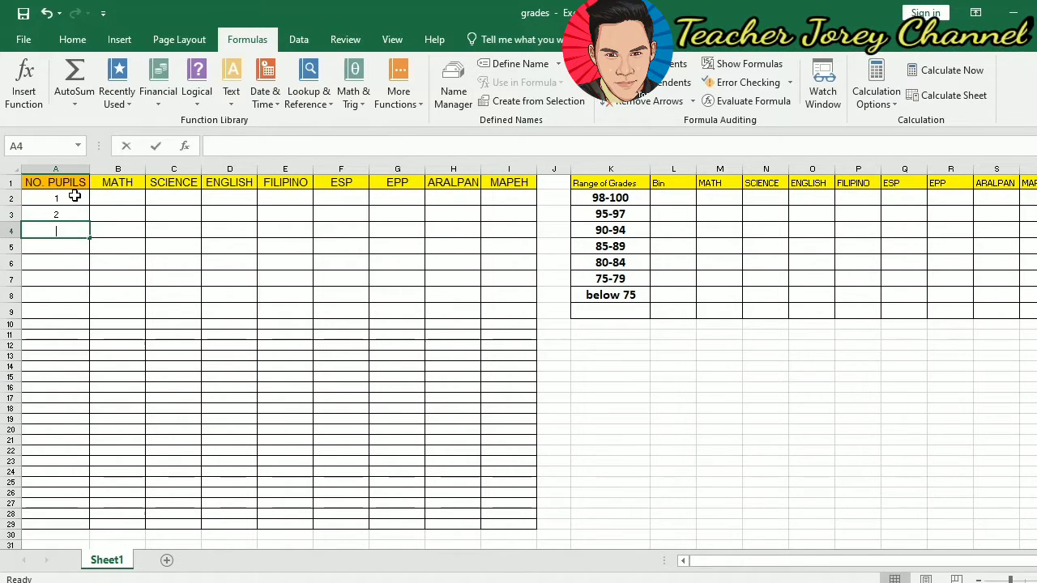
key("Return")
Extend the number series from A2:A4 down the NO. PUPILS column to 28 in cell A29
left_click_drag(74, 196, 69, 230)
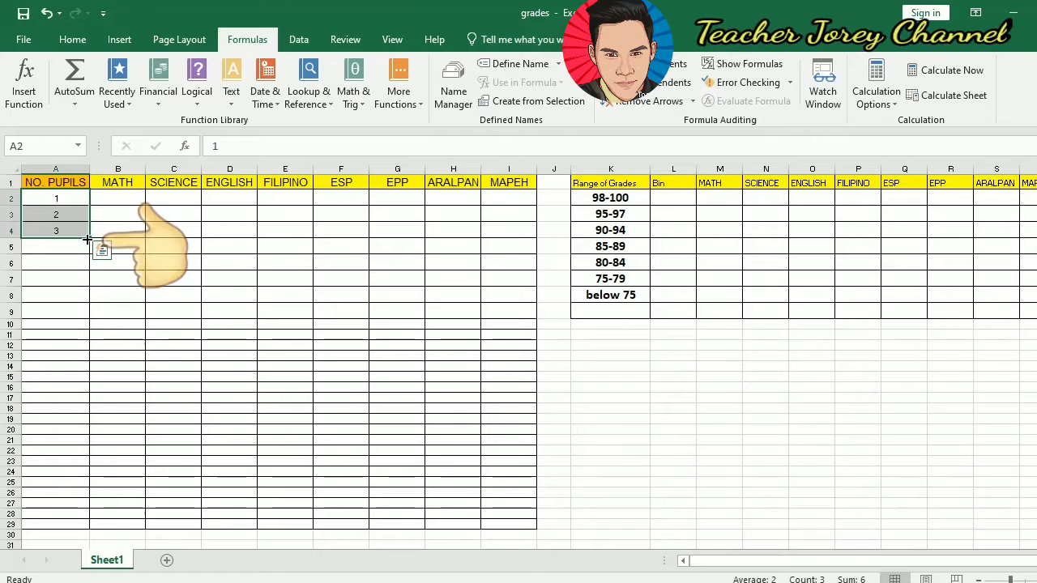
left_click_drag(86, 239, 86, 239)
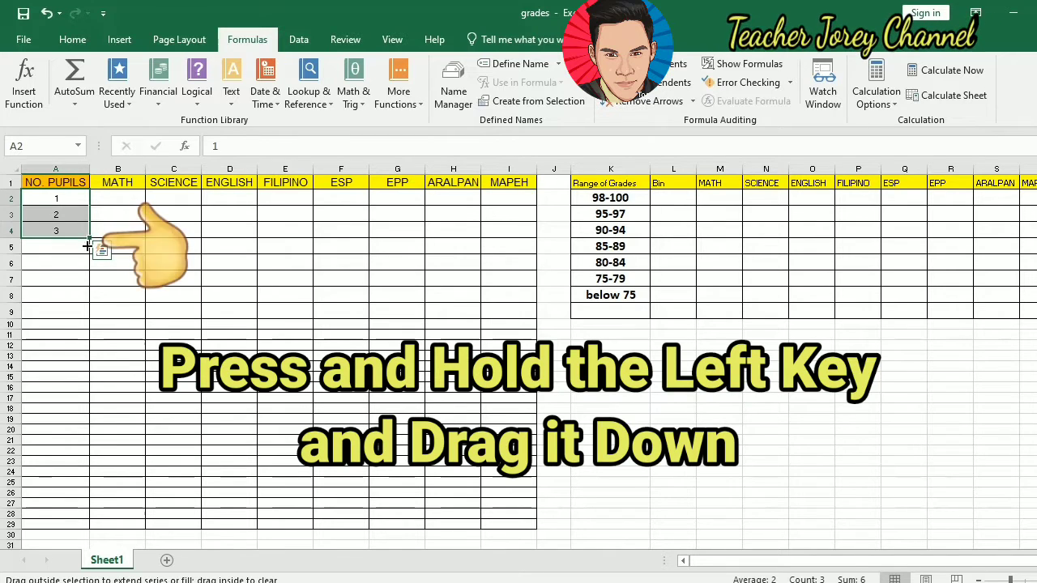
left_click_drag(87, 245, 67, 525)
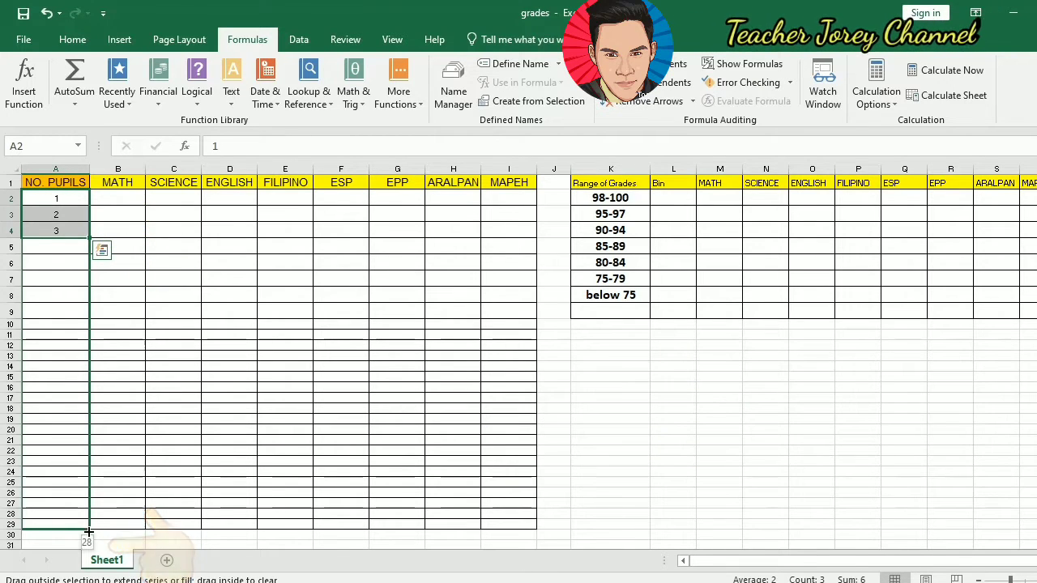
left_click_drag(87, 532, 83, 526)
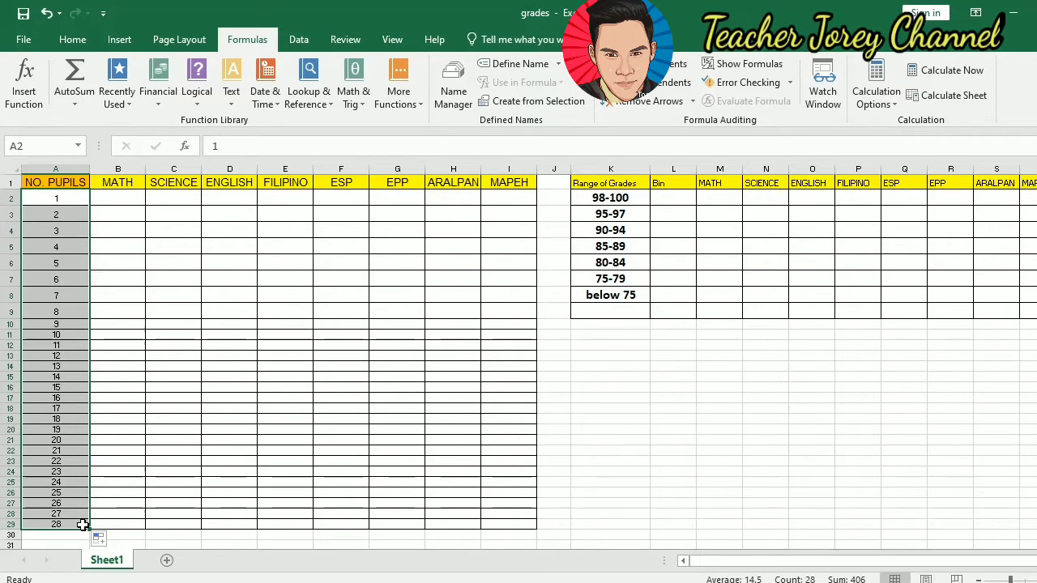
left_click(77, 198)
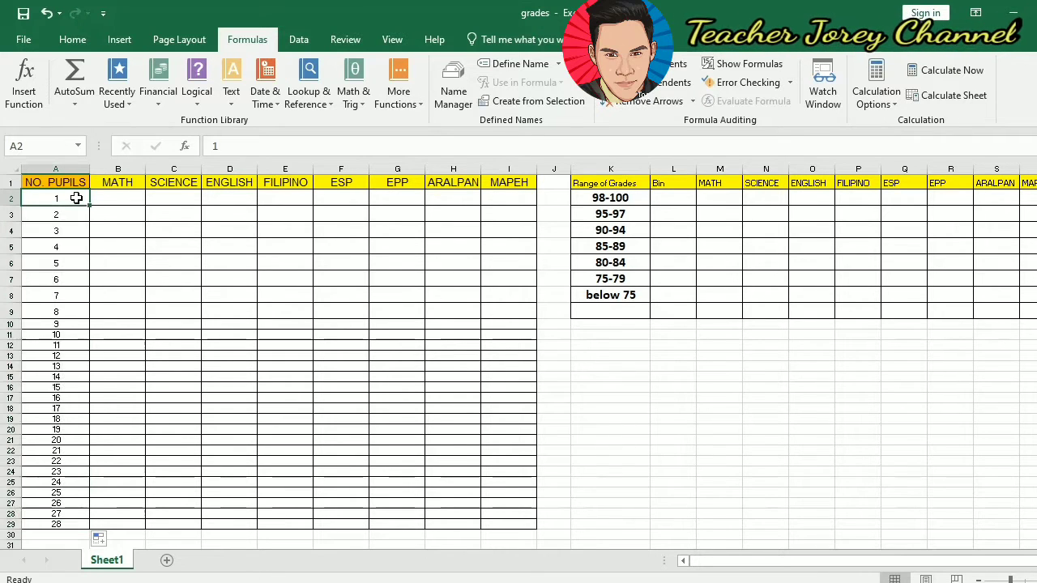
left_click(64, 439)
left_click(65, 460)
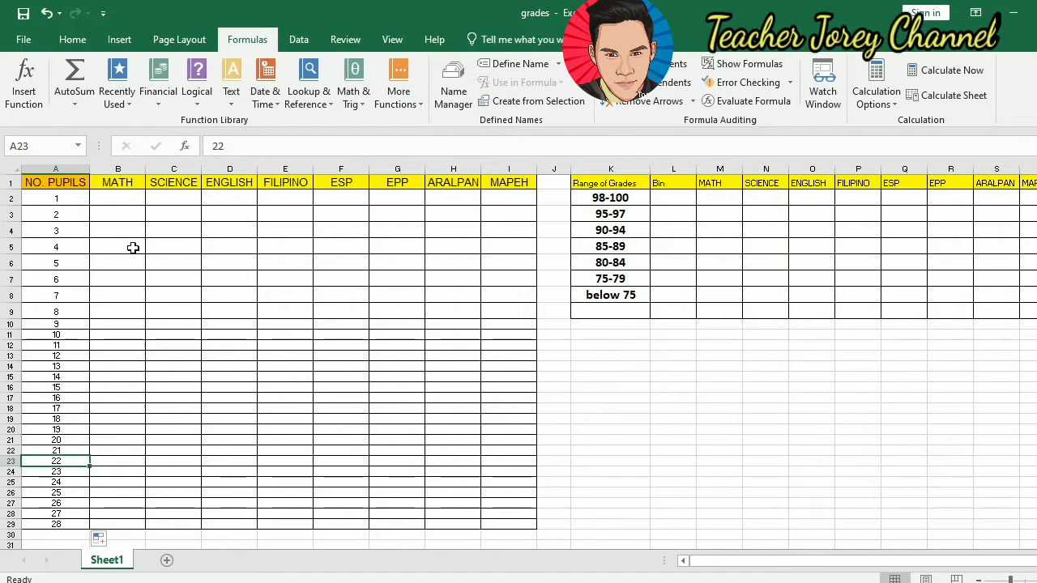
left_click(132, 212)
left_click(130, 198)
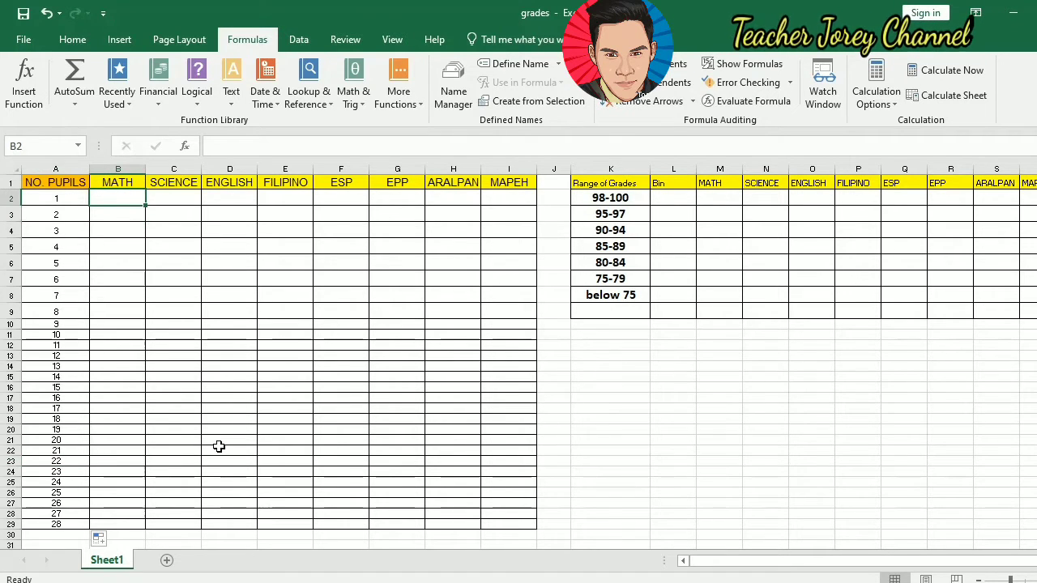
left_click(119, 227)
left_click(117, 196)
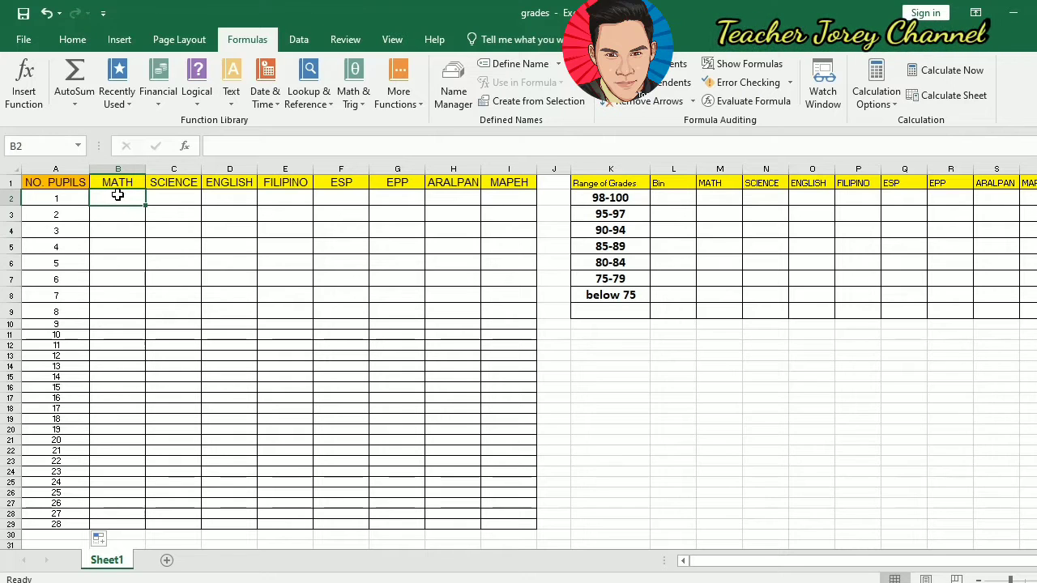
left_click(120, 186)
left_click(120, 230)
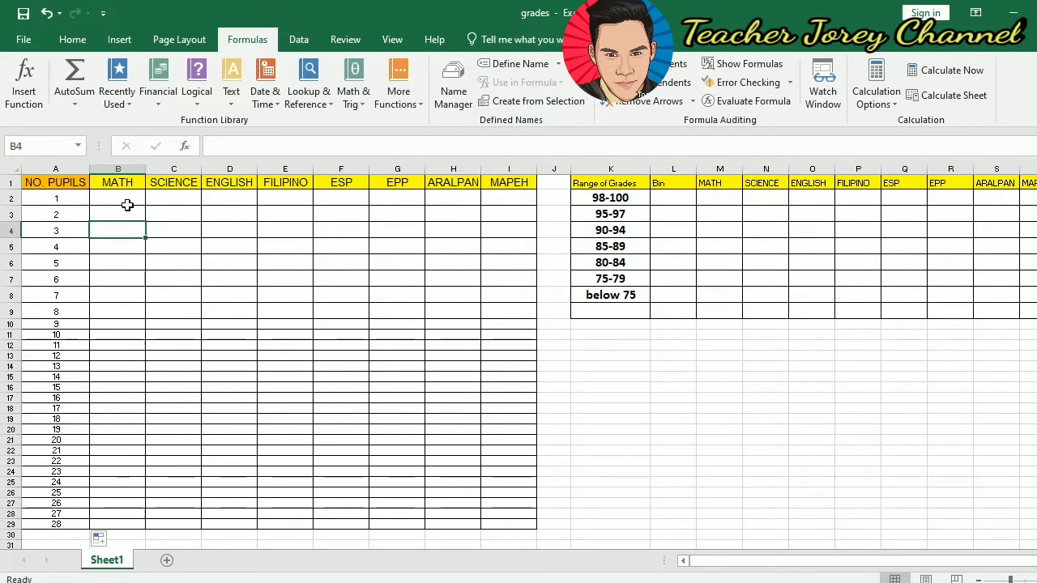
left_click(127, 202)
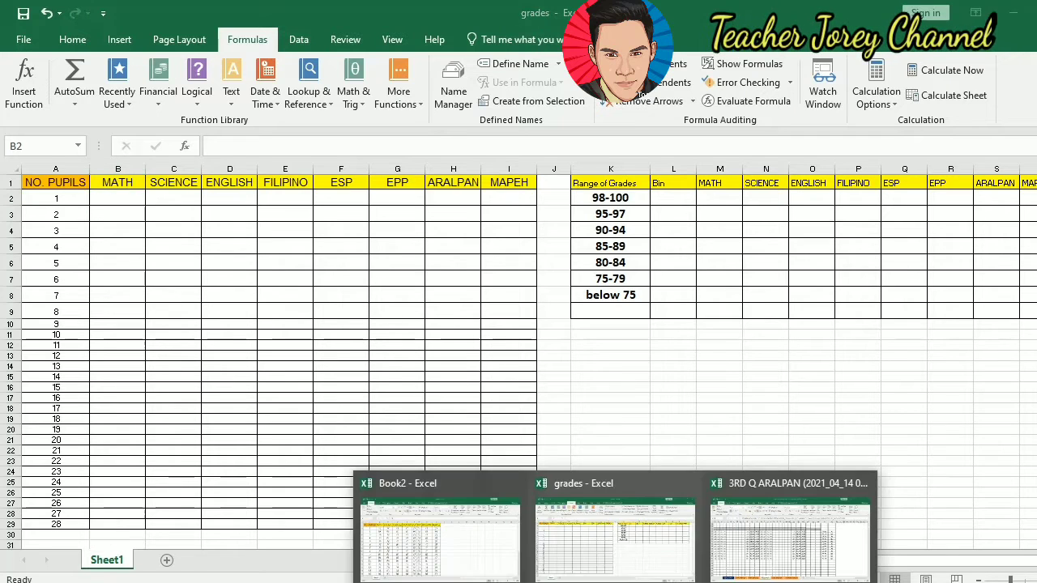
Switch to the Book2 workbook and examine its pupil numbers and subject grades, comparing with the ARALPAN3 sheet of the 3RD Q ARALPAN workbook
left_click(440, 521)
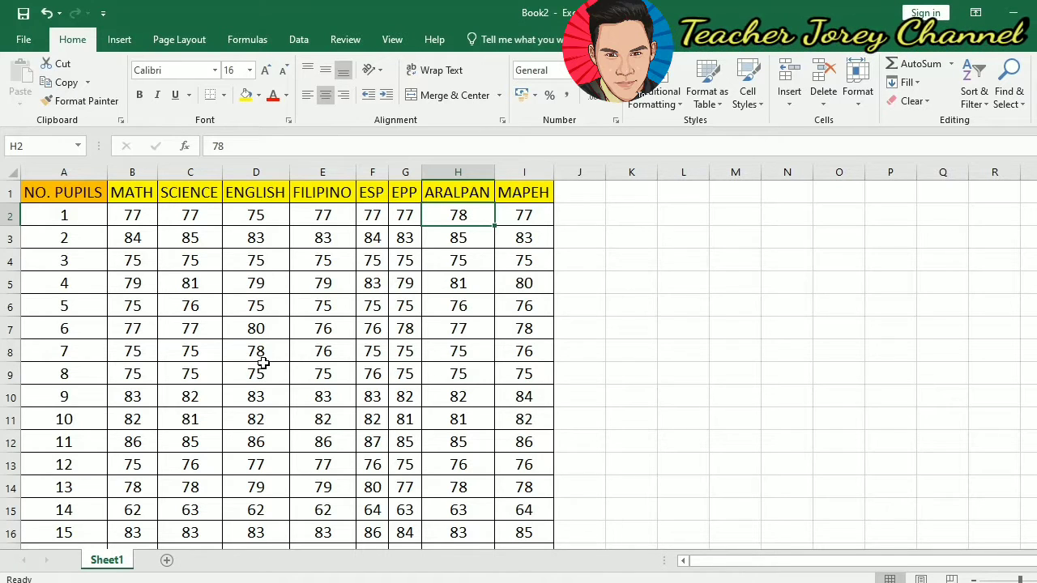
left_click(82, 212)
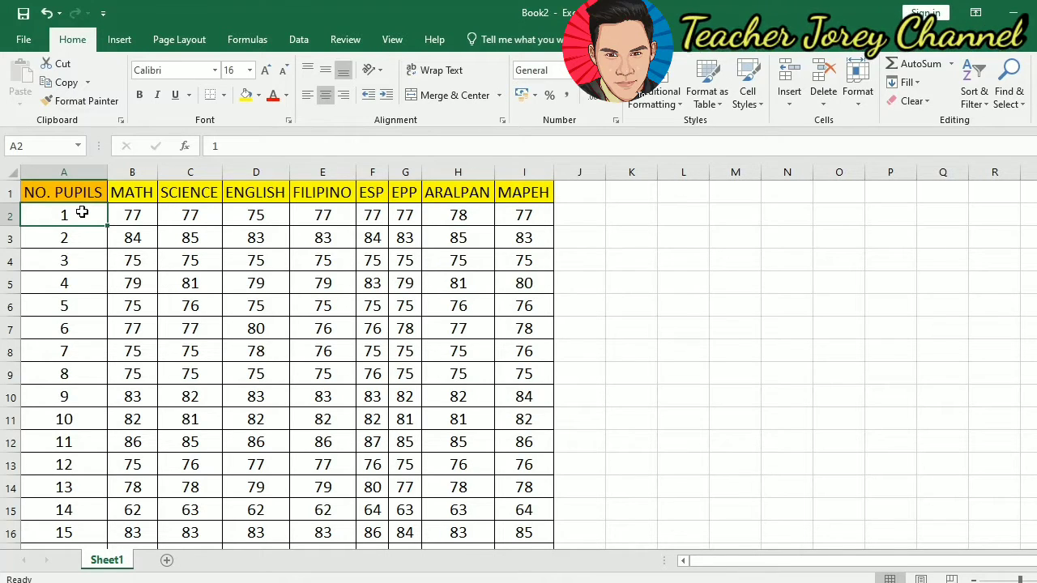
left_click(77, 237)
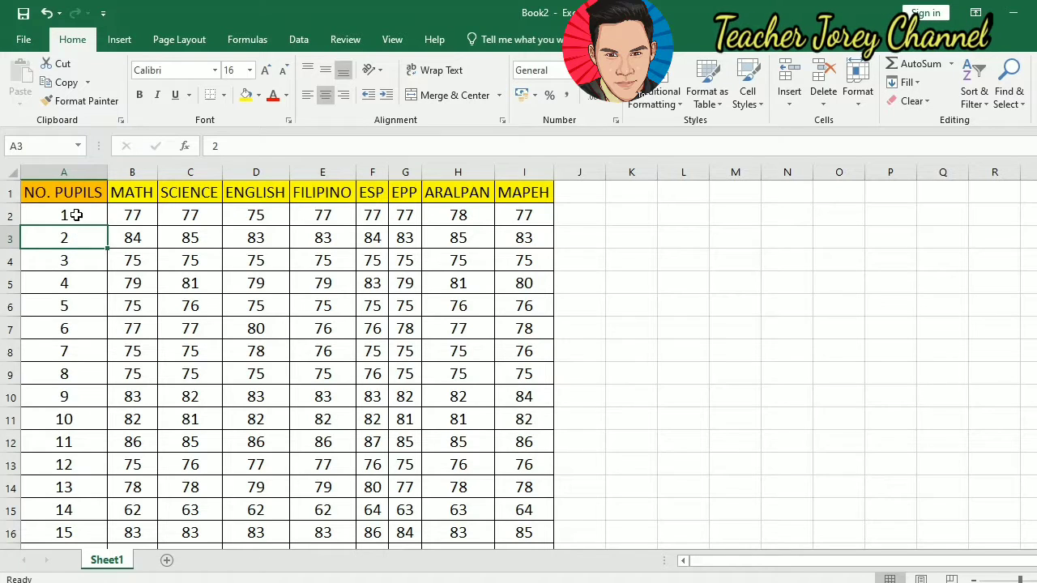
mouse_move(77, 215)
left_mouse_down()
mouse_move(51, 310)
mouse_move(63, 550)
mouse_move(65, 497)
mouse_move(65, 547)
mouse_move(76, 499)
mouse_move(76, 550)
mouse_move(97, 95)
mouse_move(88, 208)
left_mouse_up()
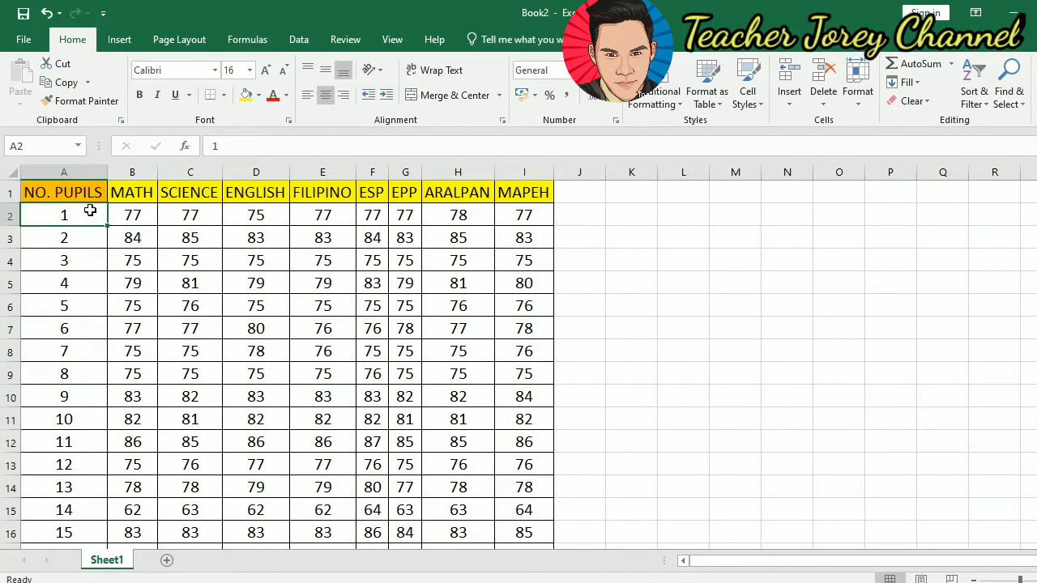
left_click(124, 217)
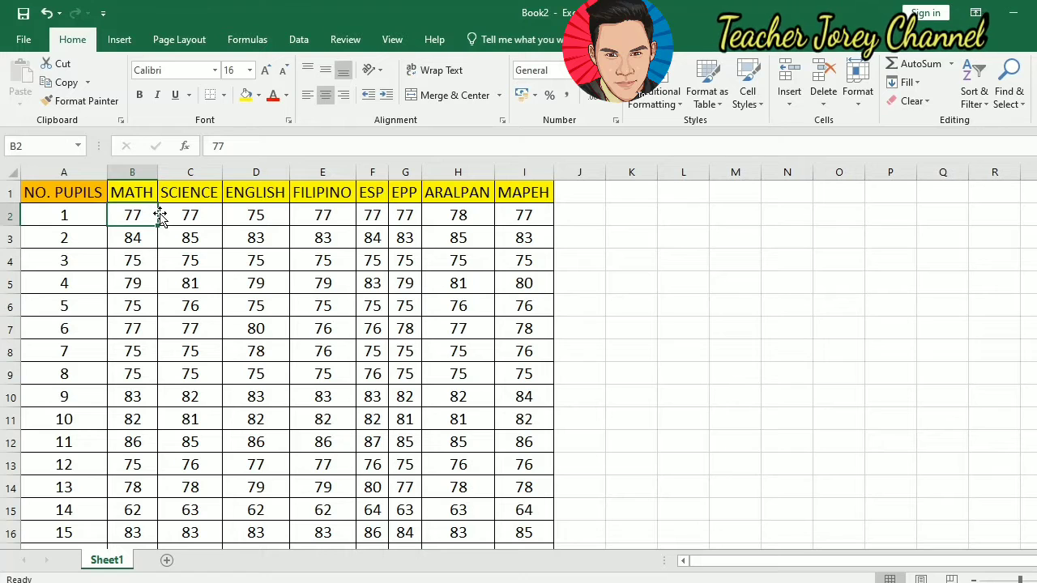
left_click_drag(135, 213, 410, 363)
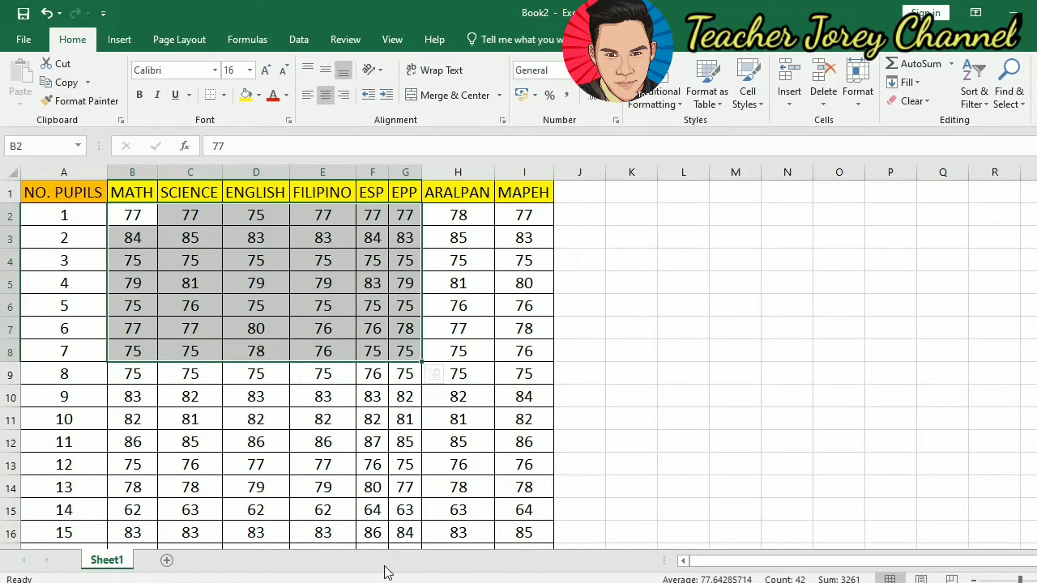
mouse_move(617, 581)
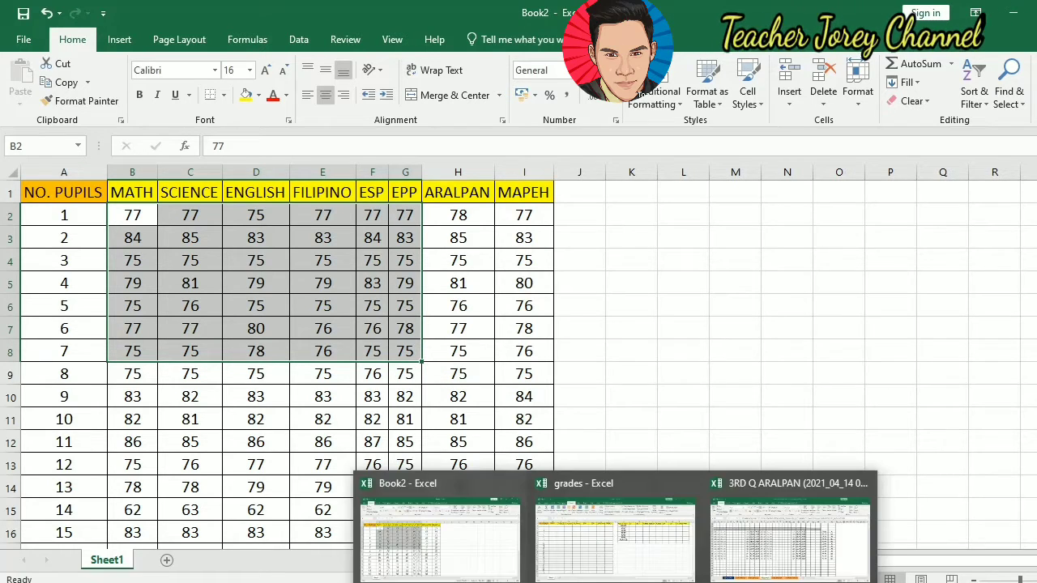
left_click(779, 549)
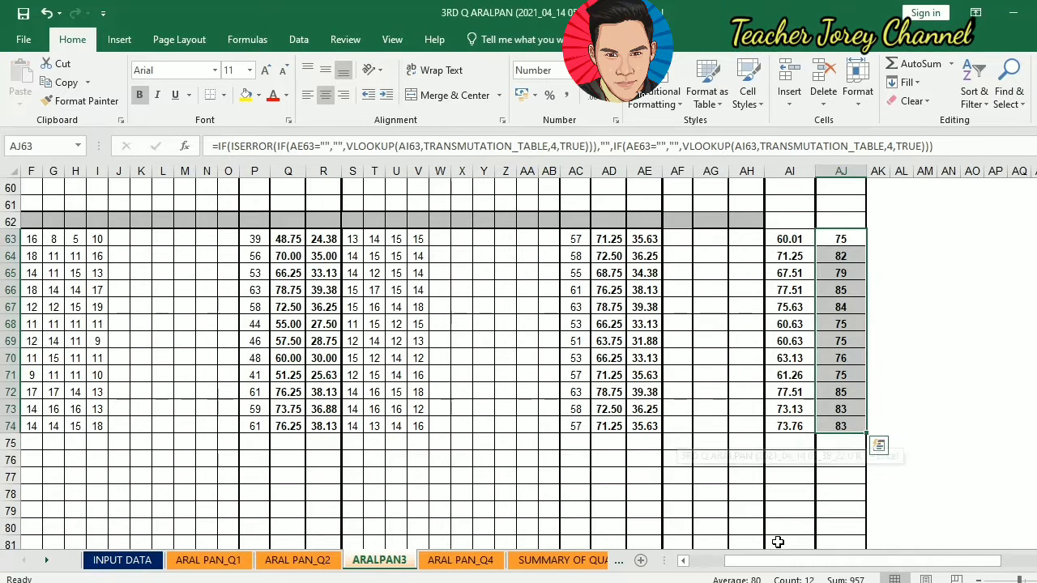
mouse_move(615, 582)
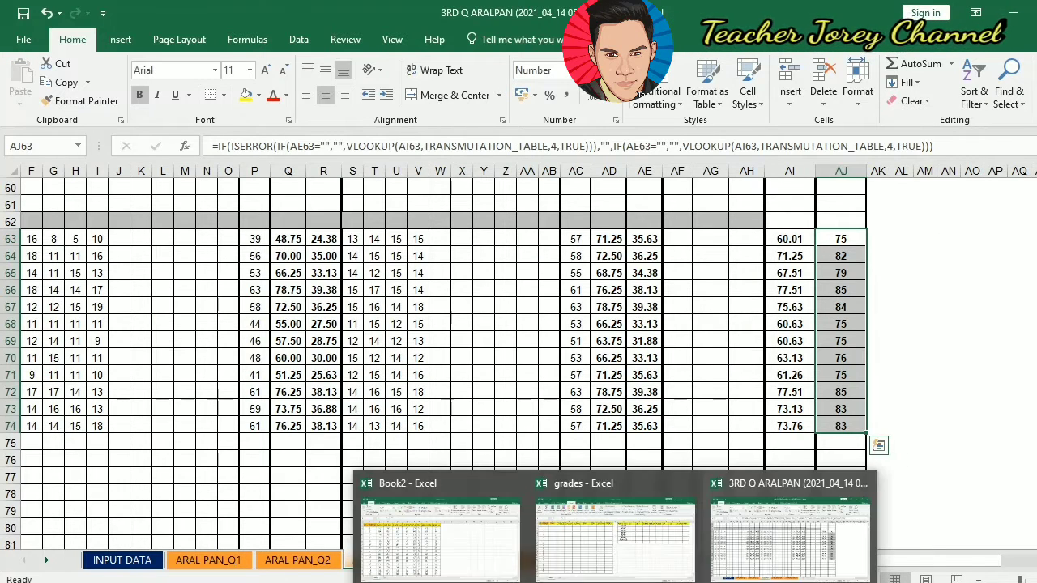
left_click(495, 556)
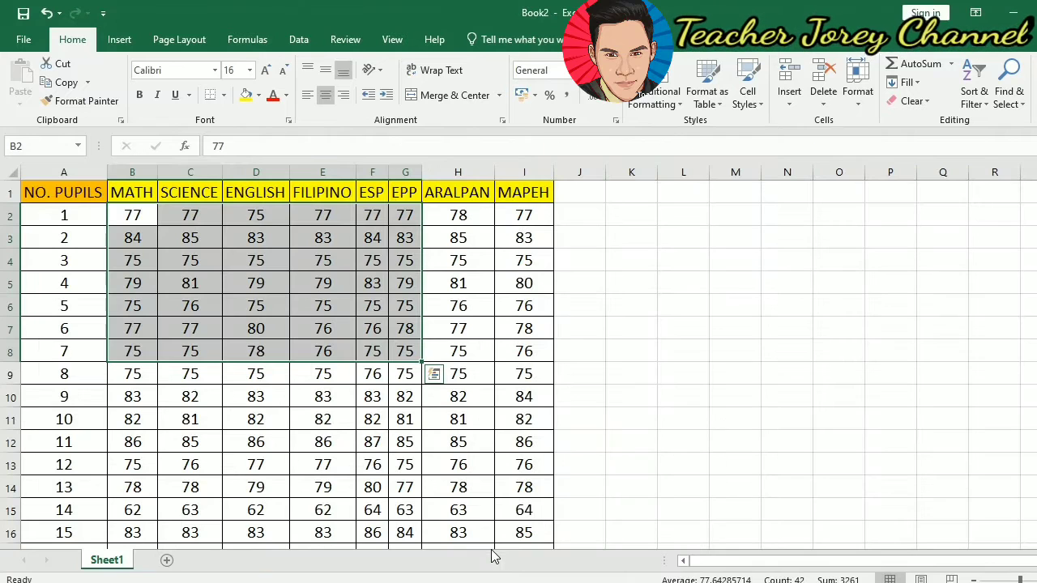
Copy all the subject grades of the 28 pupils, B2:I29, in the Book2 workbook
left_click(137, 216)
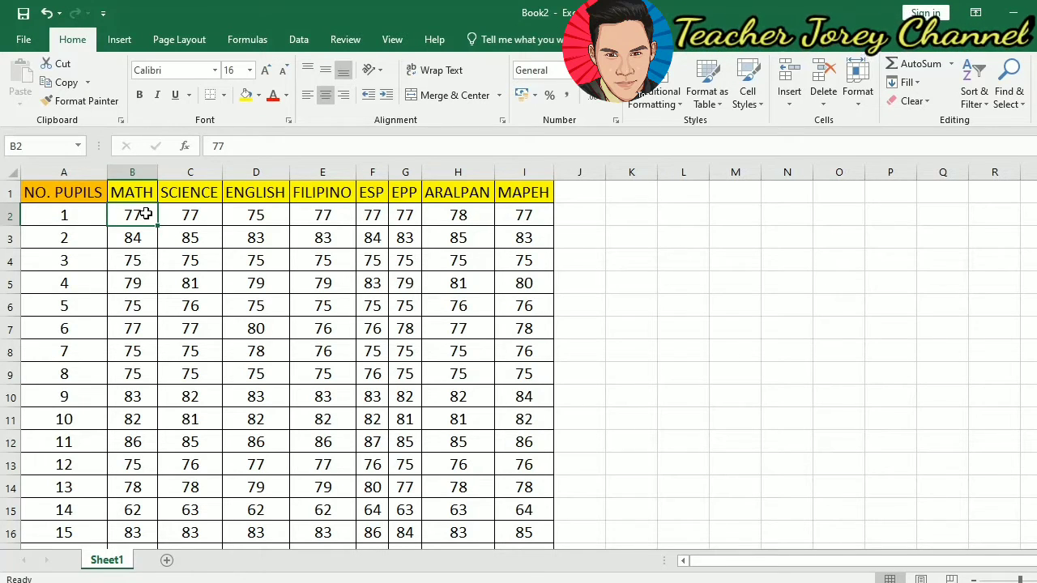
left_click_drag(140, 214, 513, 509)
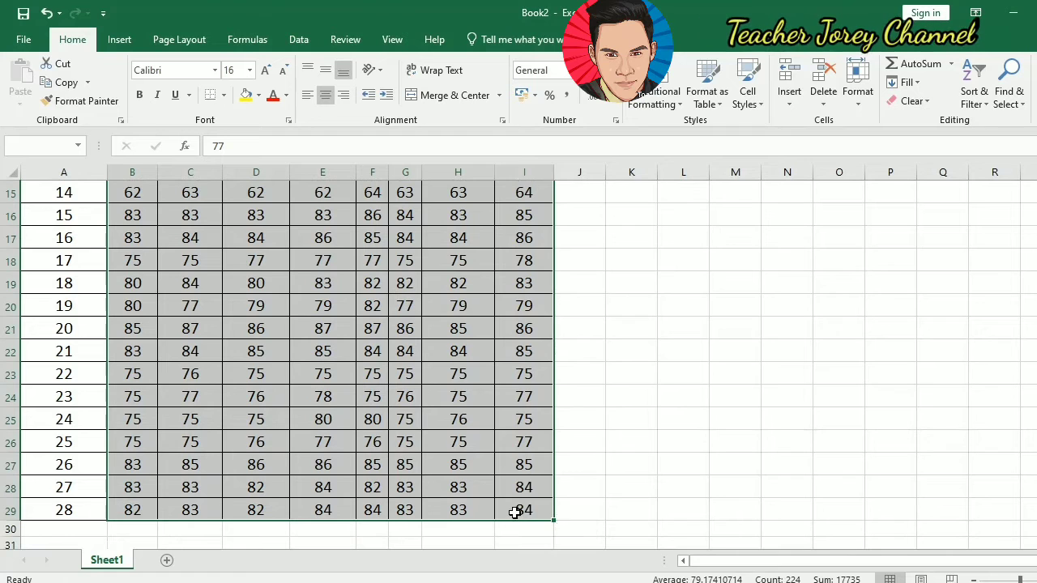
right_click(514, 510)
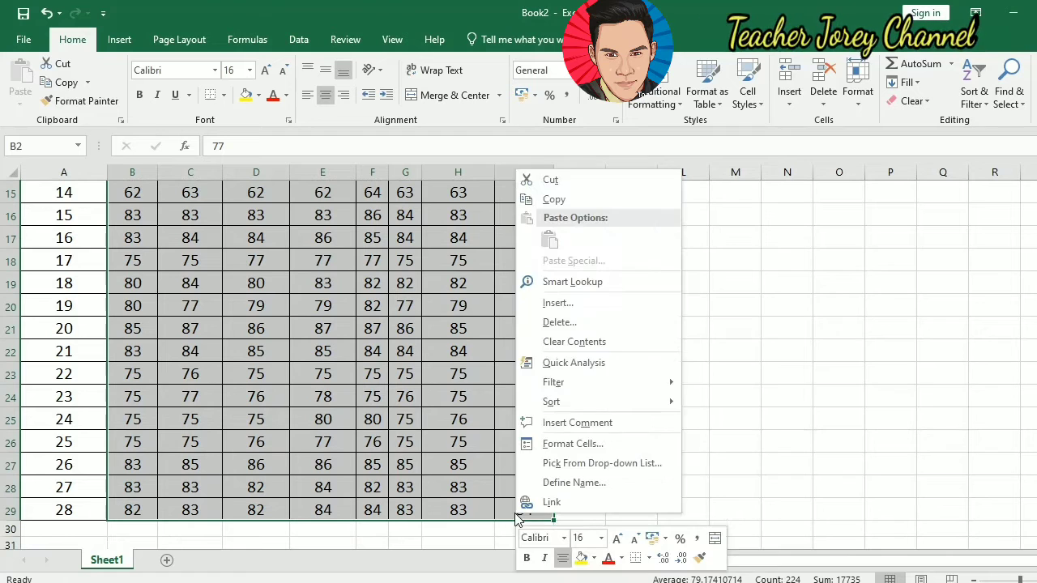
left_click(553, 200)
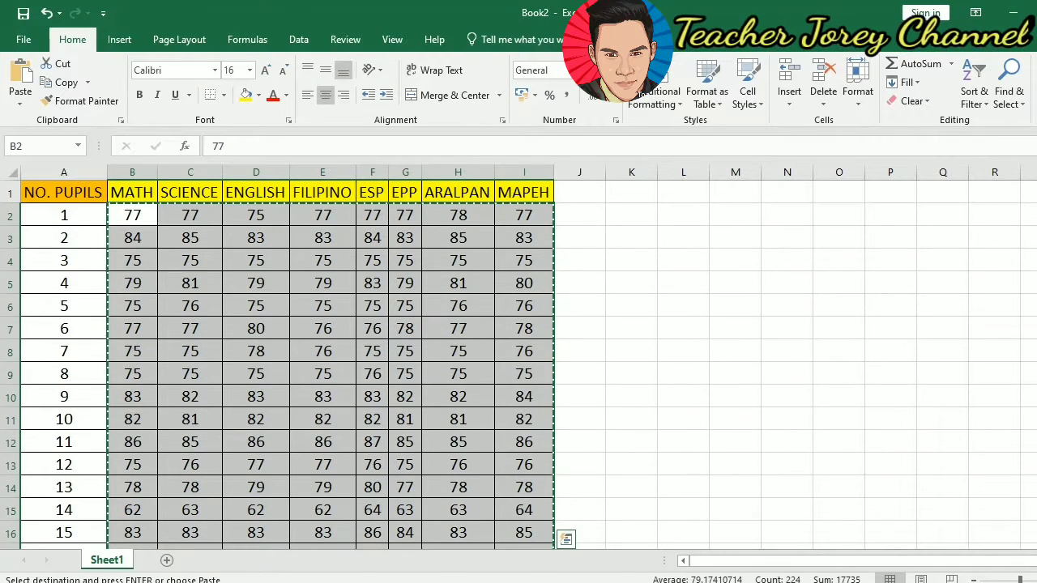
Switch to the grades workbook and paste the copied grades as values only, starting at cell B2 under MATH
right_click(615, 581)
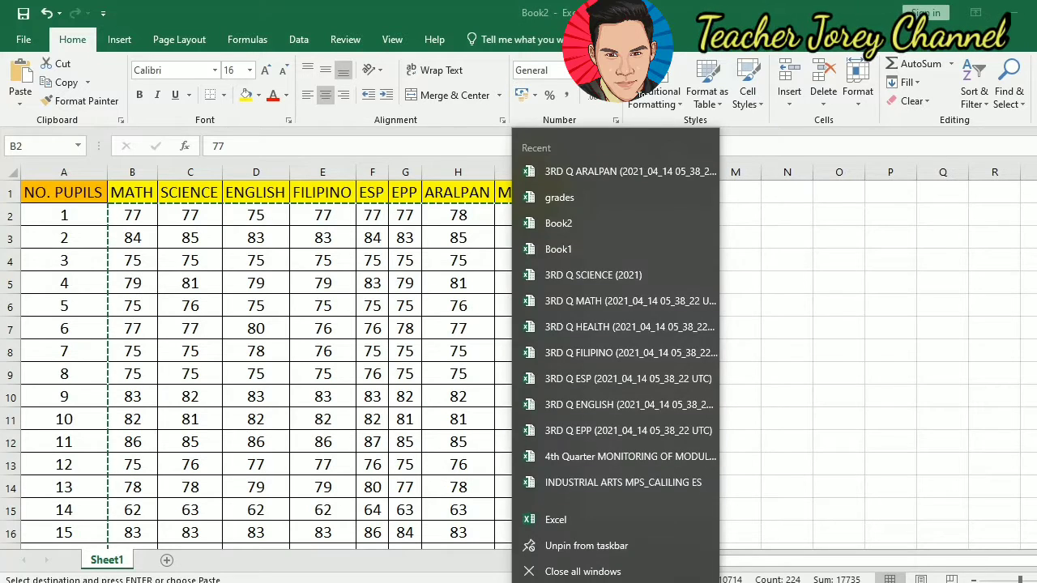
left_click(555, 520)
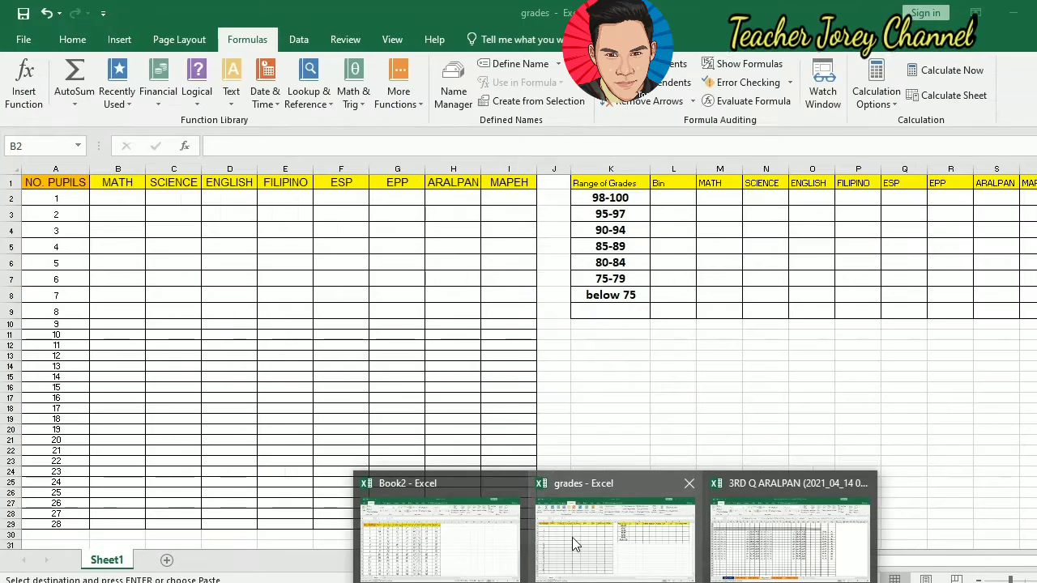
left_click(571, 537)
right_click(127, 202)
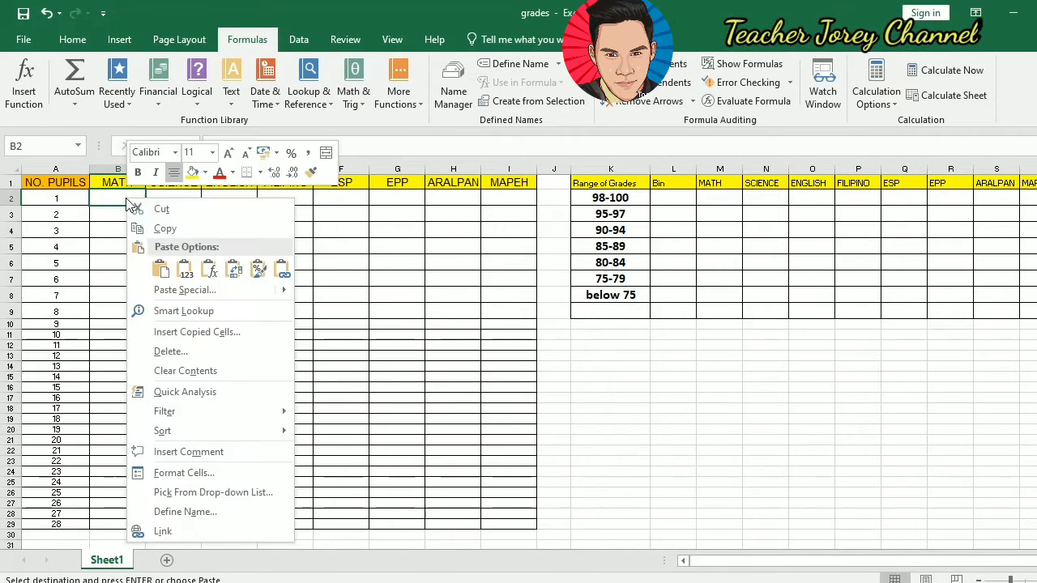
left_click(184, 272)
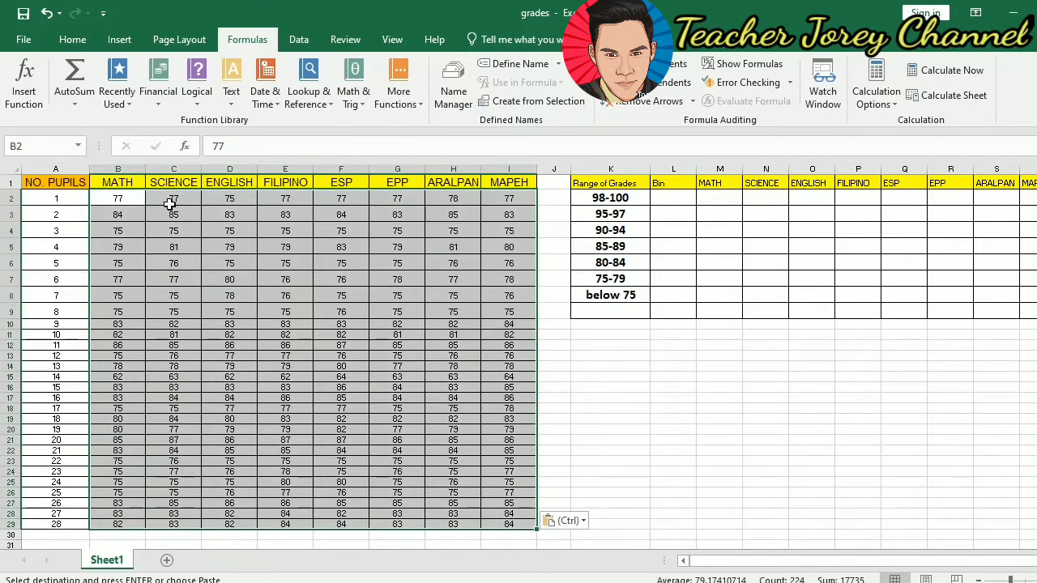
left_click(132, 203)
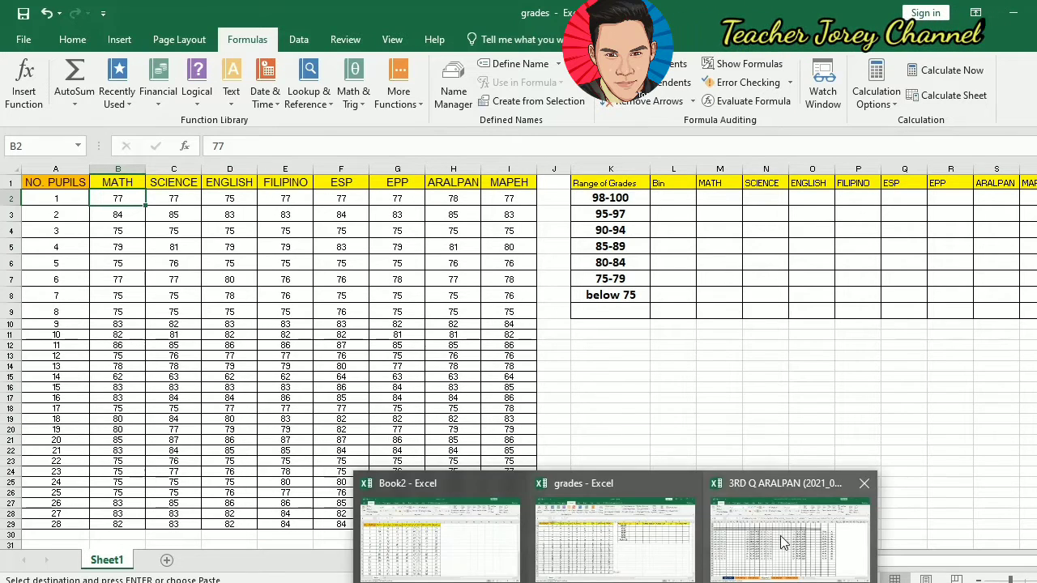
View the grades in column AJ of the ARALPAN3 sheet in the 3RD Q ARALPAN workbook, and return to the grades workbook
left_click(802, 530)
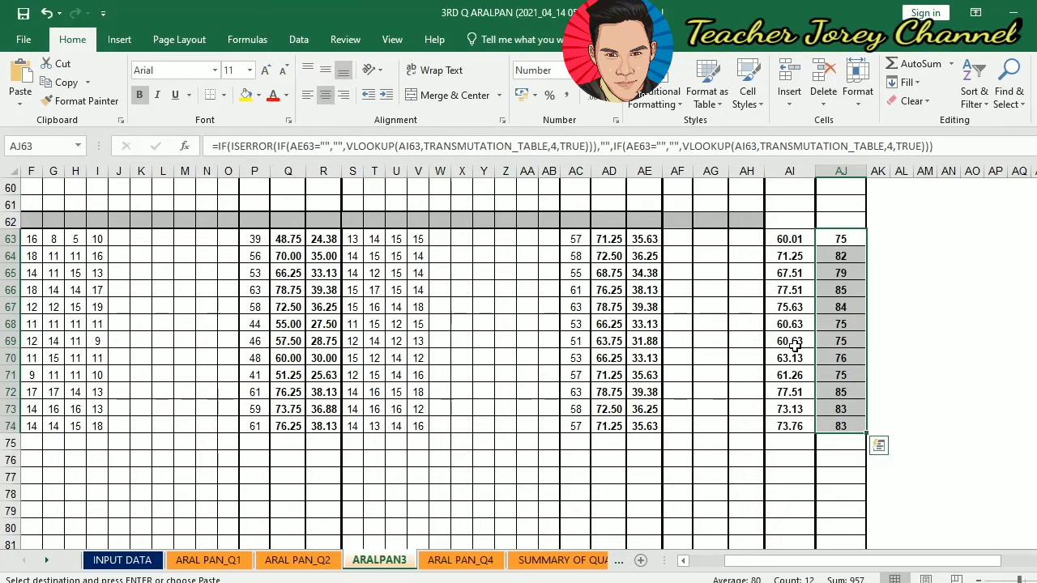
mouse_move(615, 577)
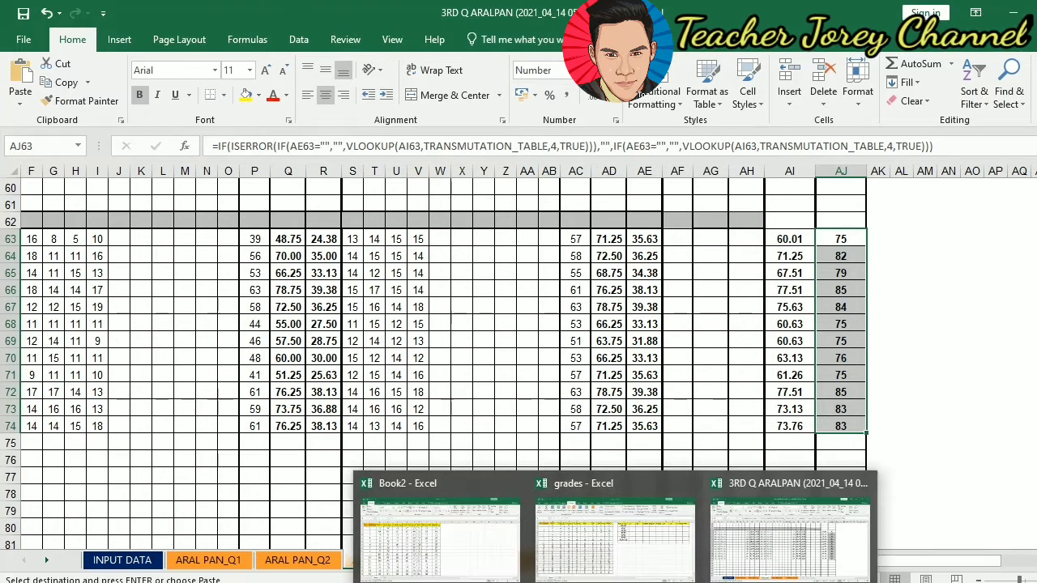
left_click(580, 556)
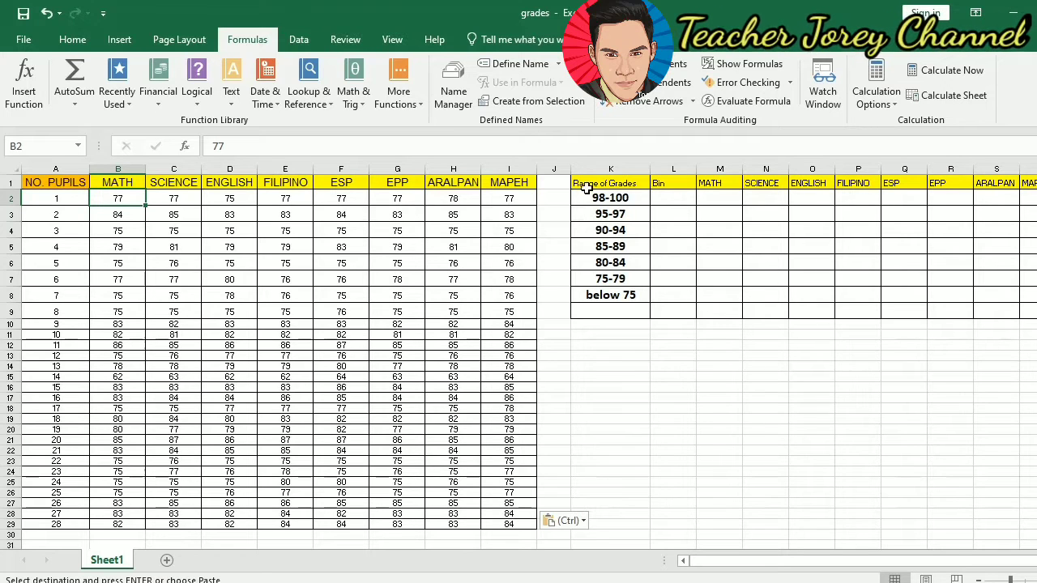
Examine the Range of Grades and Bin headings and the interval size of each grade range in column K
left_click(624, 185)
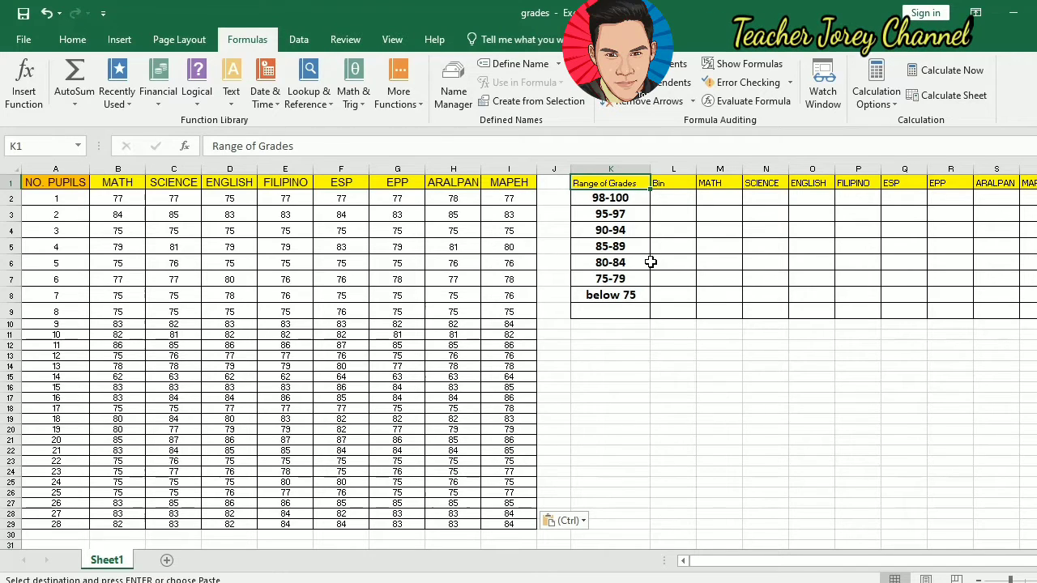
left_click(638, 293)
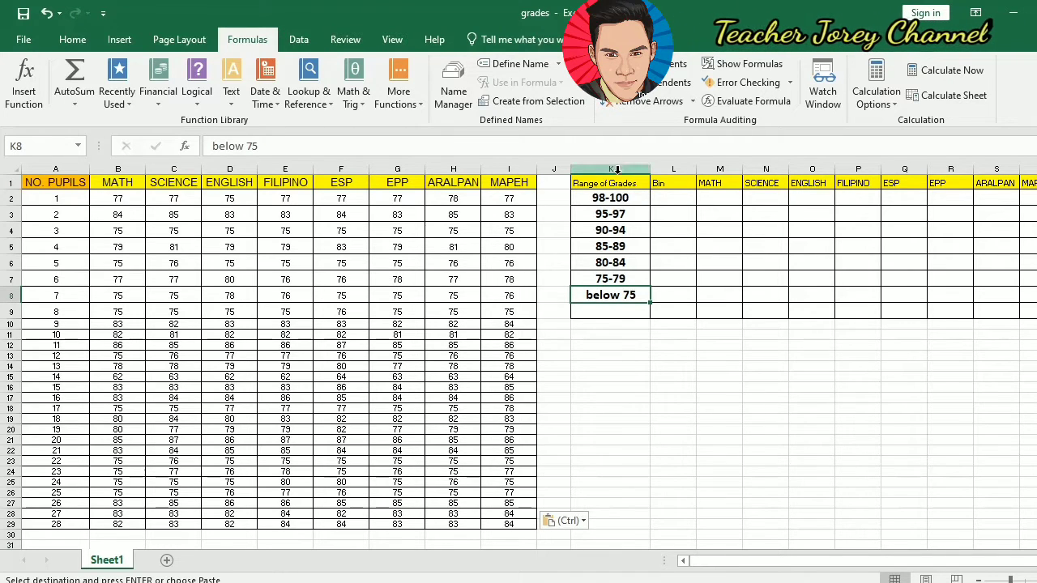
left_click(621, 202)
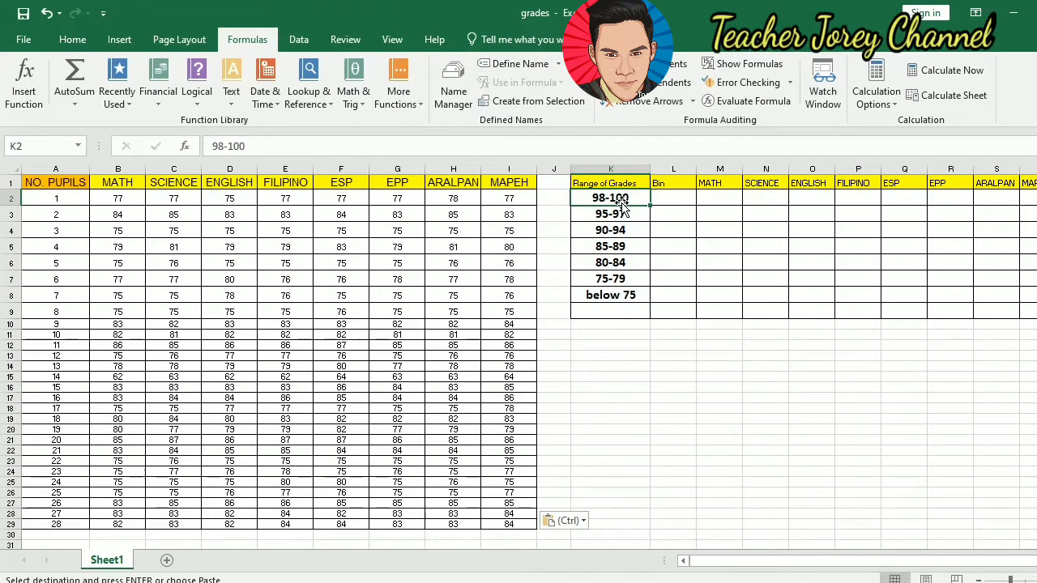
left_click(669, 185)
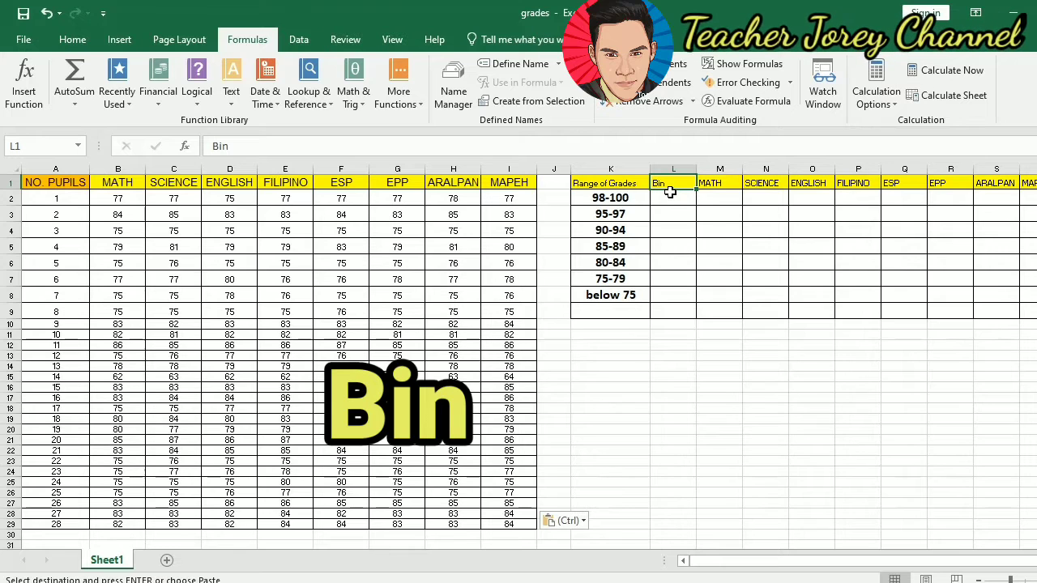
left_click(600, 281)
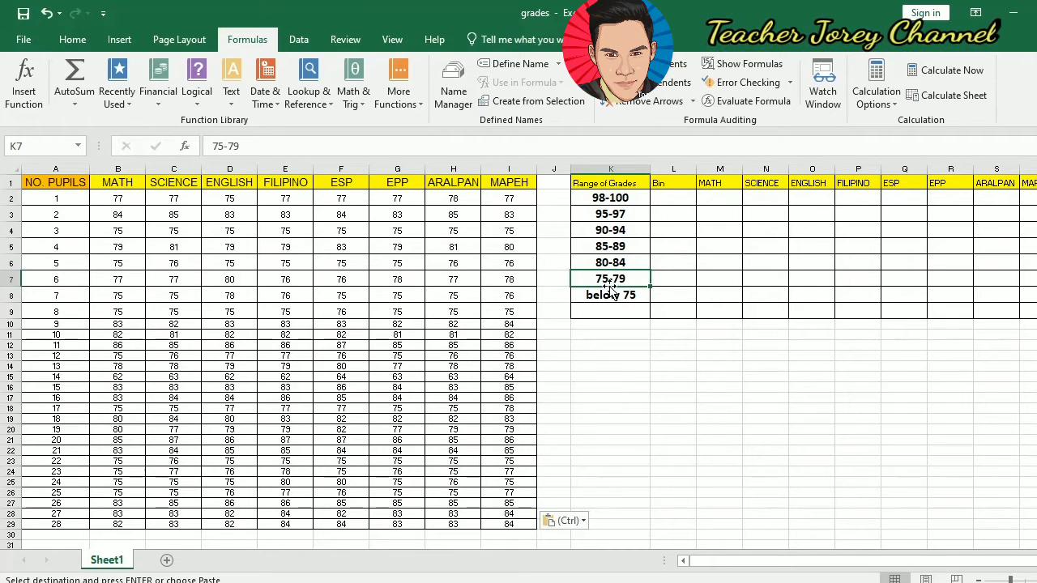
left_click(618, 247)
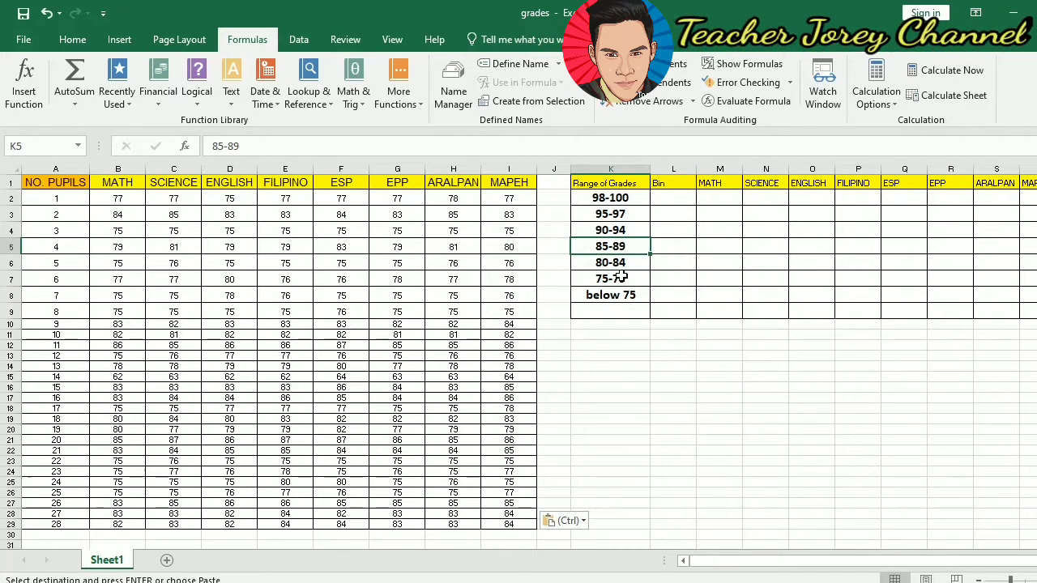
left_click(621, 279)
left_click(626, 263)
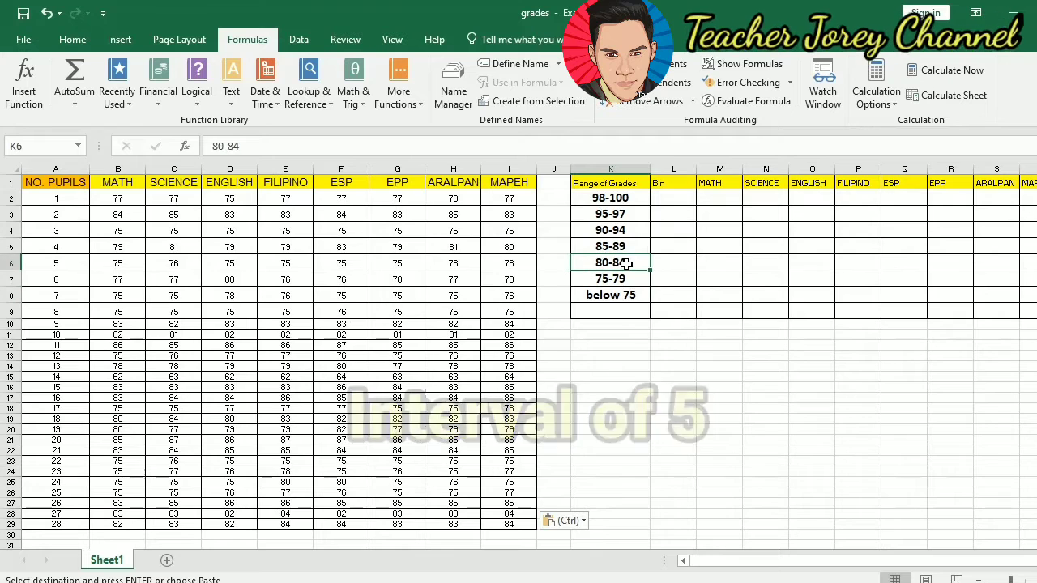
left_click(617, 234)
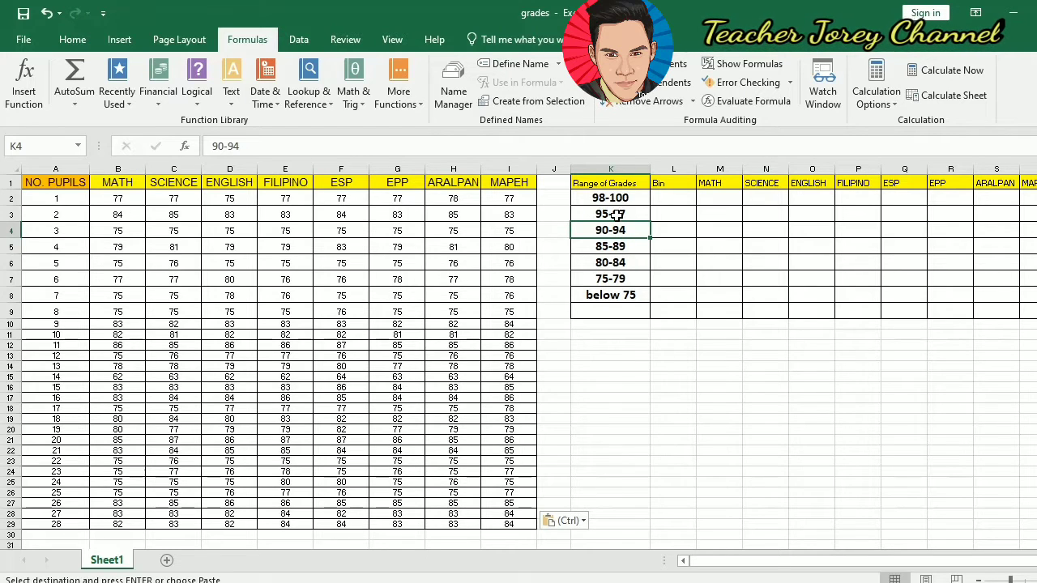
left_click(611, 213)
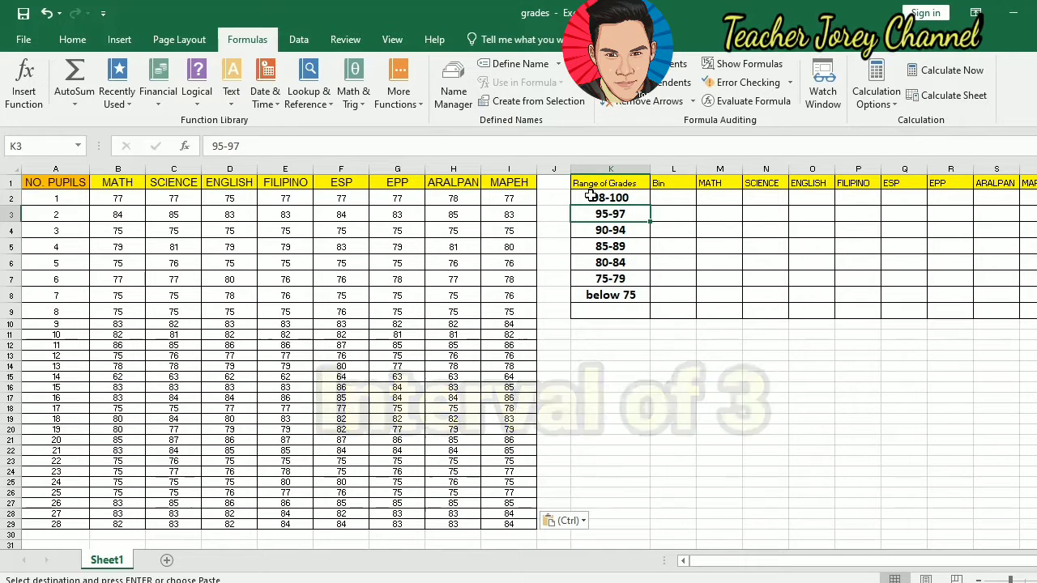
left_click(609, 197)
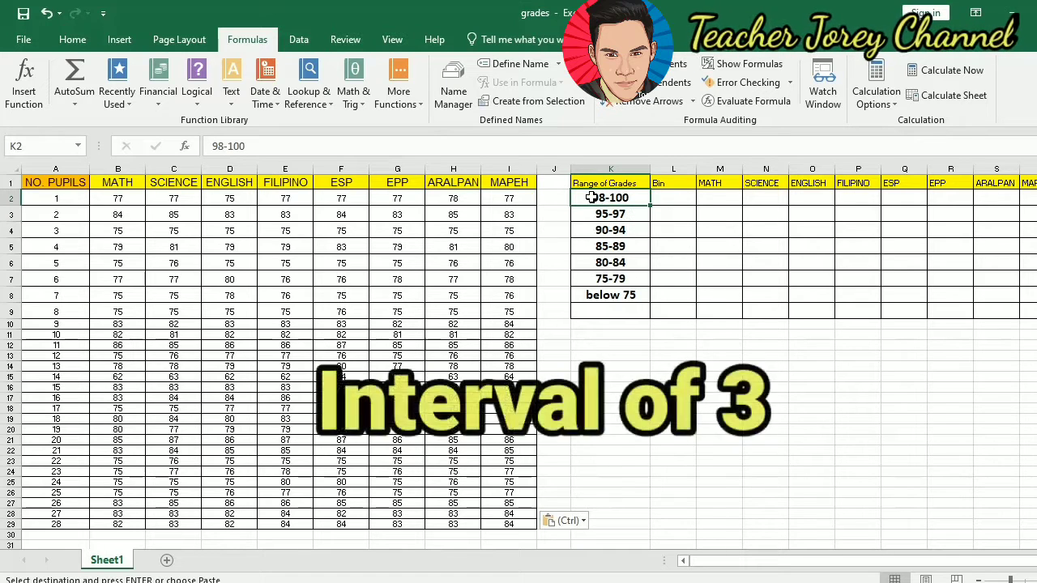
Enter 74 in cell L8 as the Bin value for the below 75 range
left_click(629, 297)
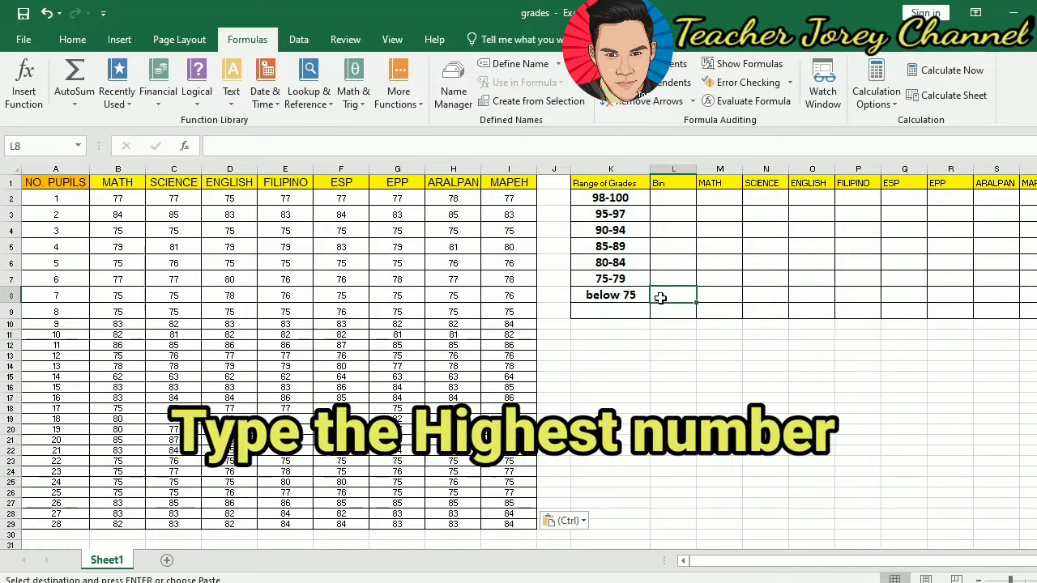
left_click(674, 298)
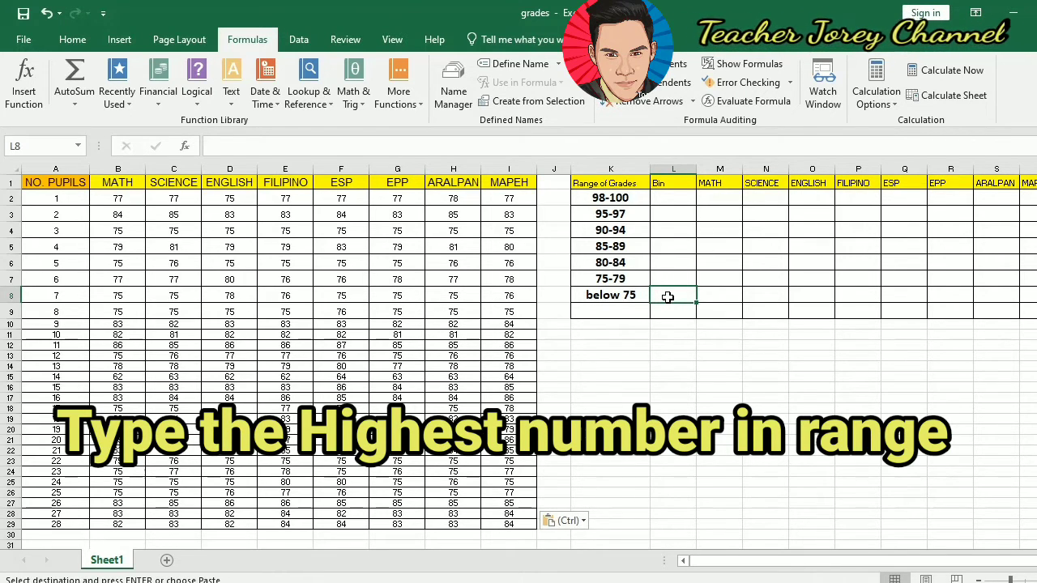
type("74")
key("Up")
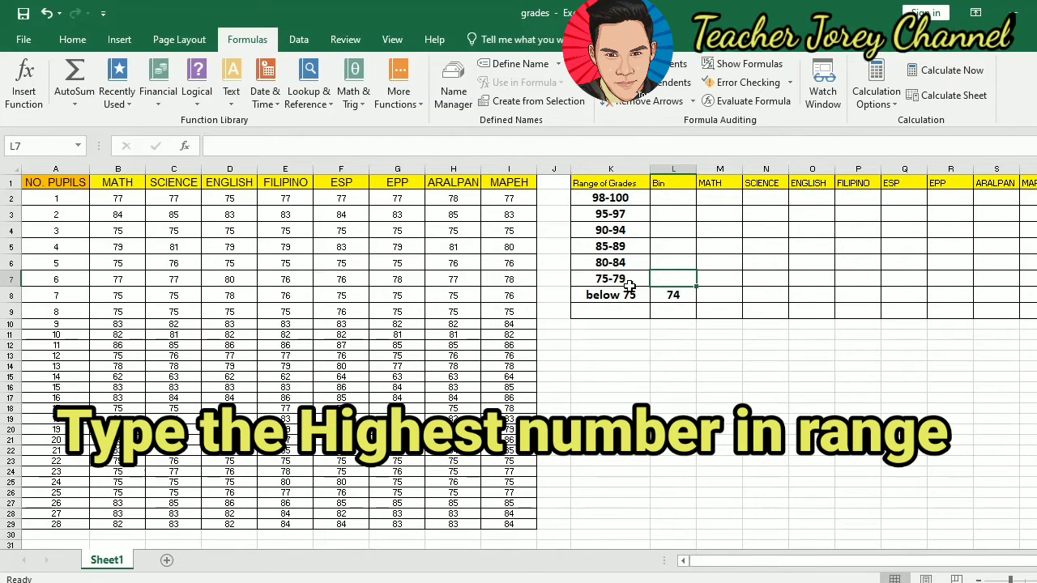
Enter the Bin values 79, 84, 89, 94, 97 and 100 in cells L7 up to L2, matching each grade range's upper limit
type("79")
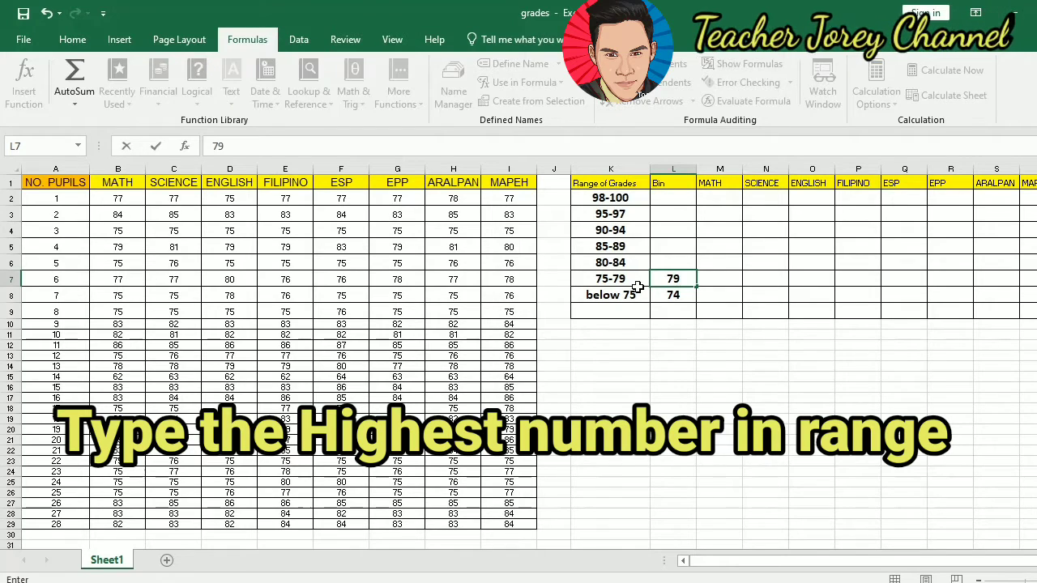
key("Up")
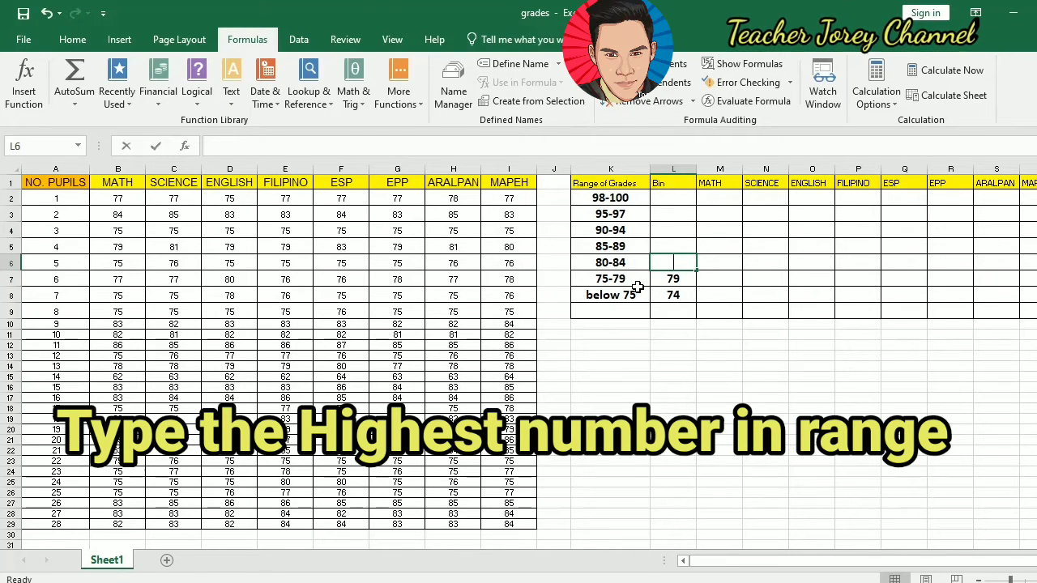
type("84")
key("Up")
type("89")
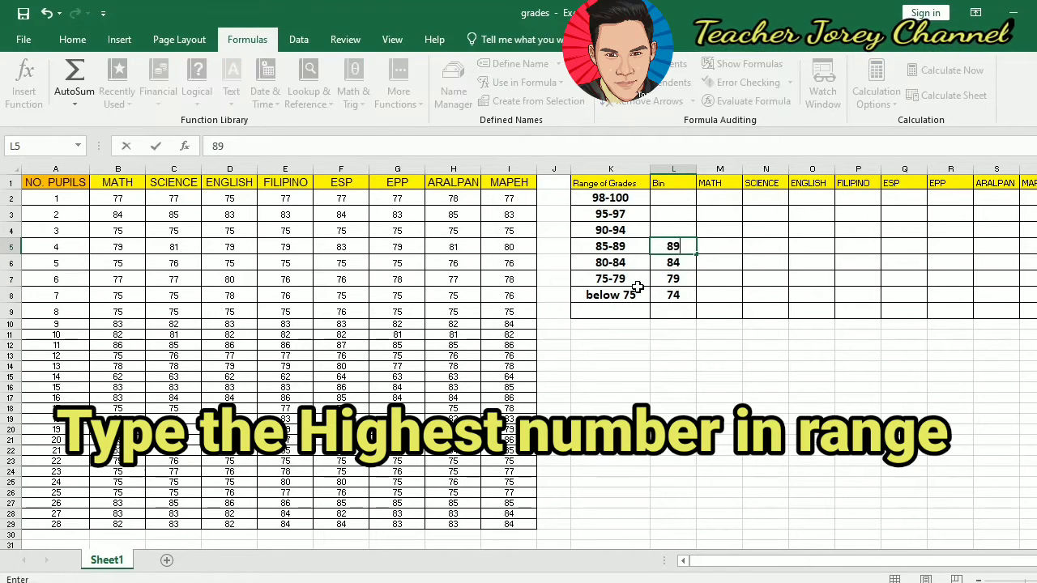
key("Up")
type("94")
key("Up")
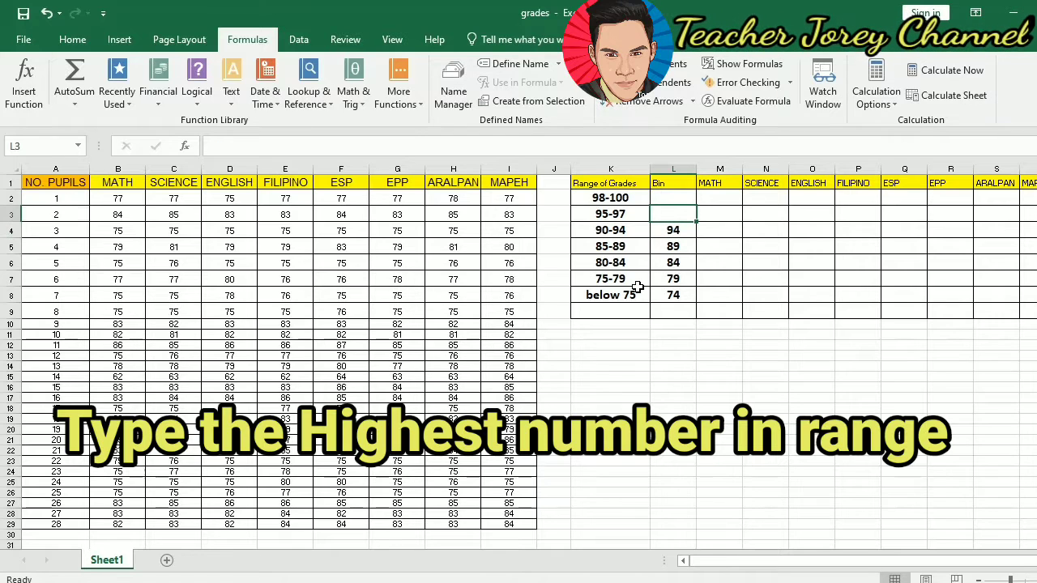
type("97")
key("Up")
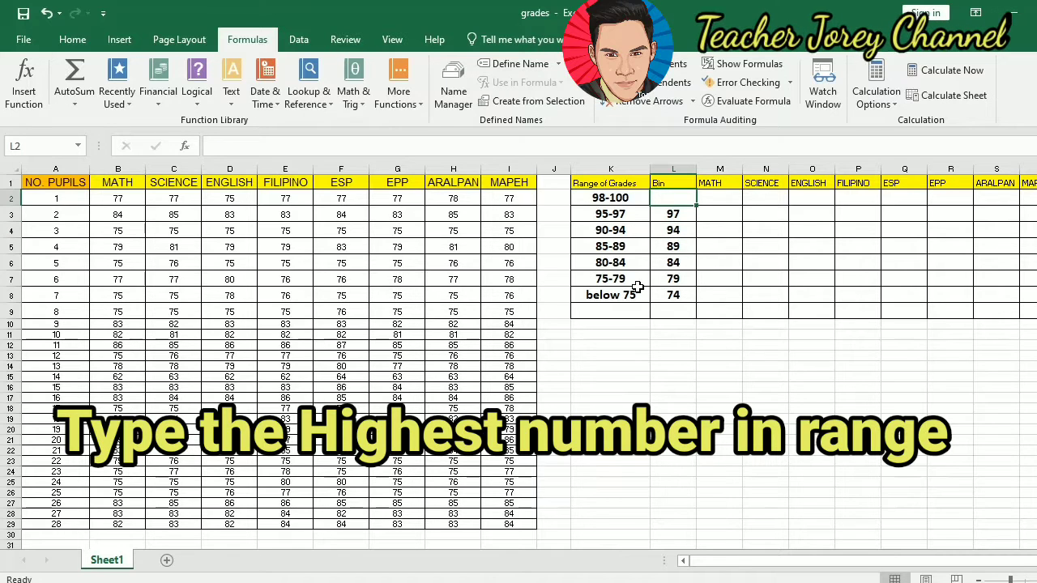
type("100")
key("Return")
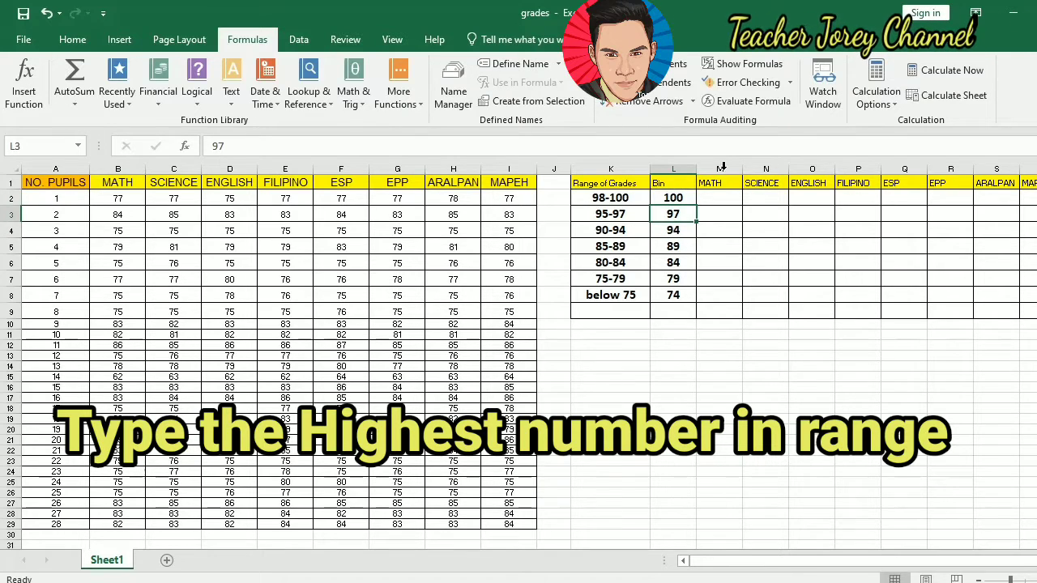
left_click_drag(673, 199, 674, 294)
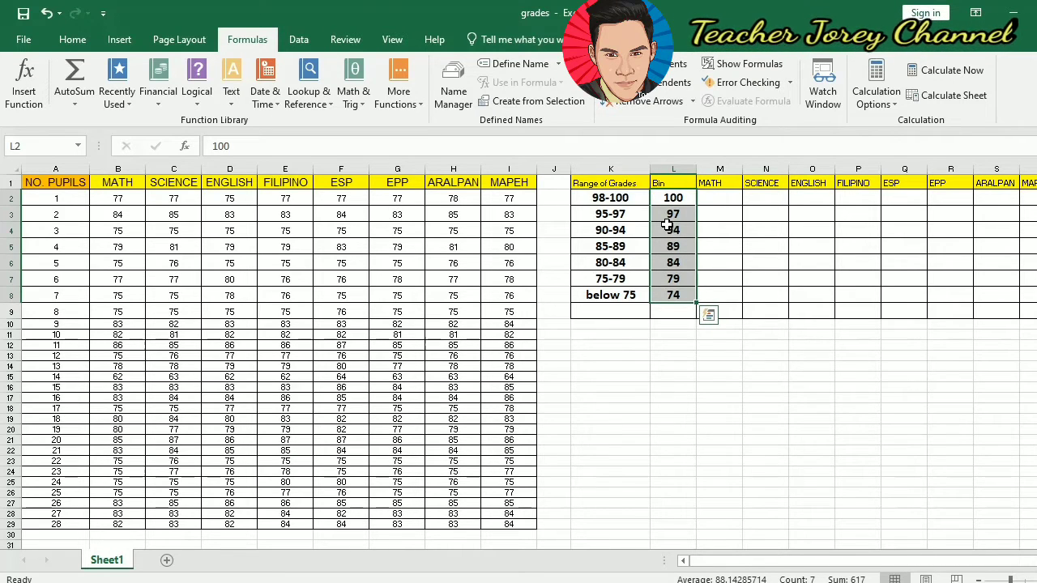
left_click(712, 202)
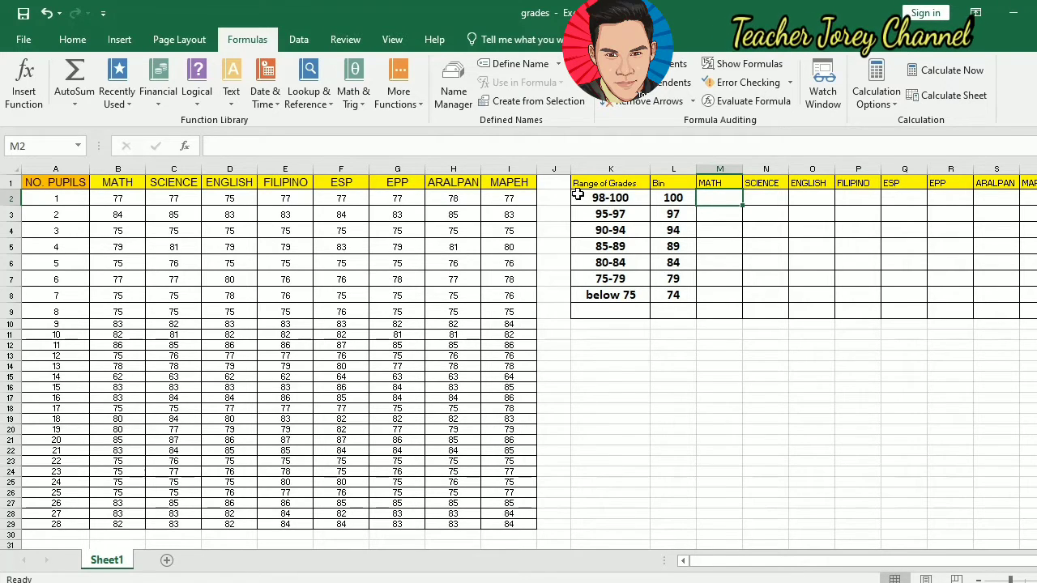
left_click(624, 296)
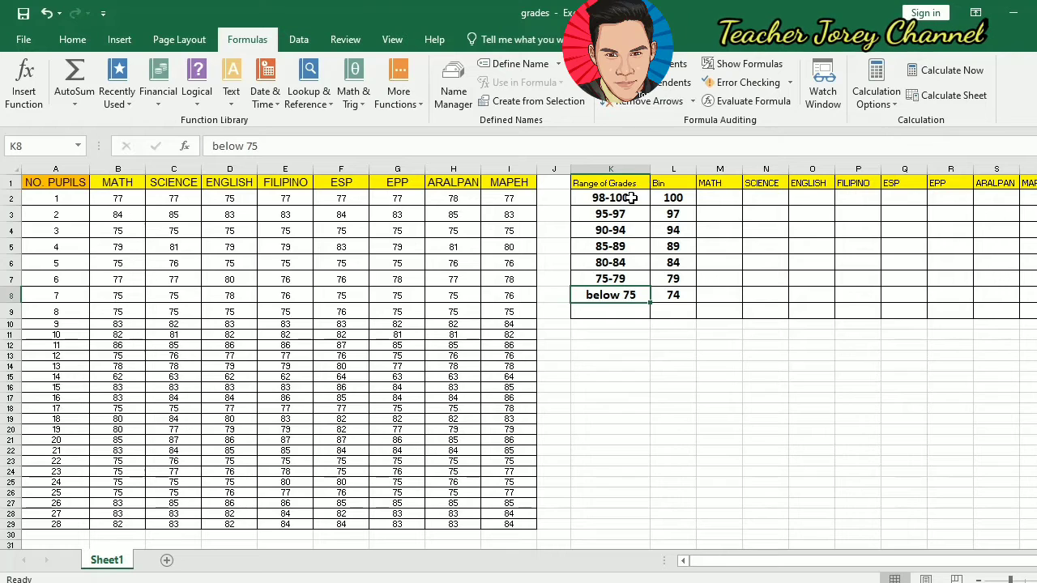
left_click(632, 197)
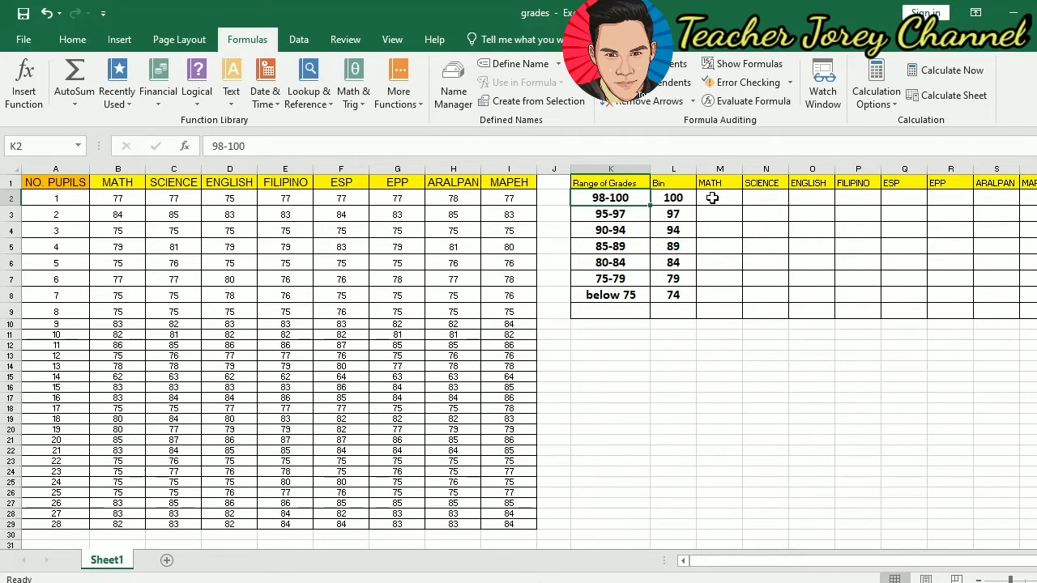
Find the FREQUENCY function and insert it for the MATH cells M2:M8
left_click_drag(712, 197, 725, 295)
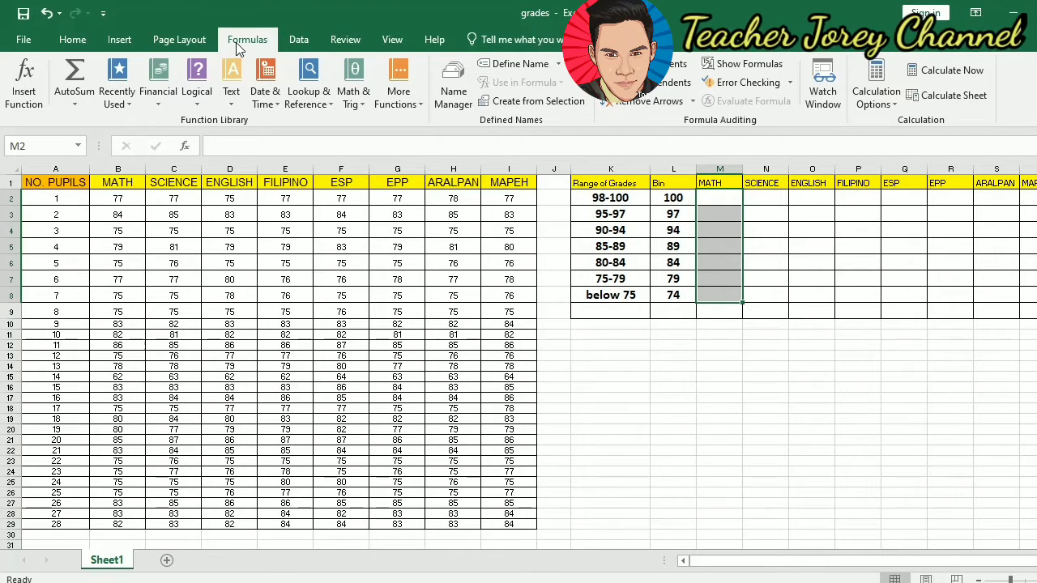
left_click(24, 93)
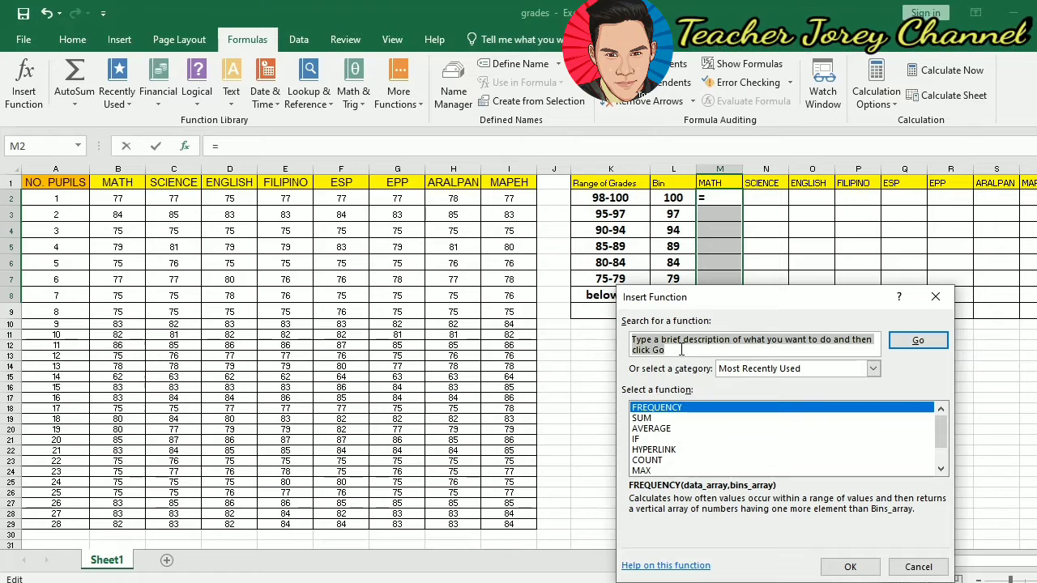
type("freque")
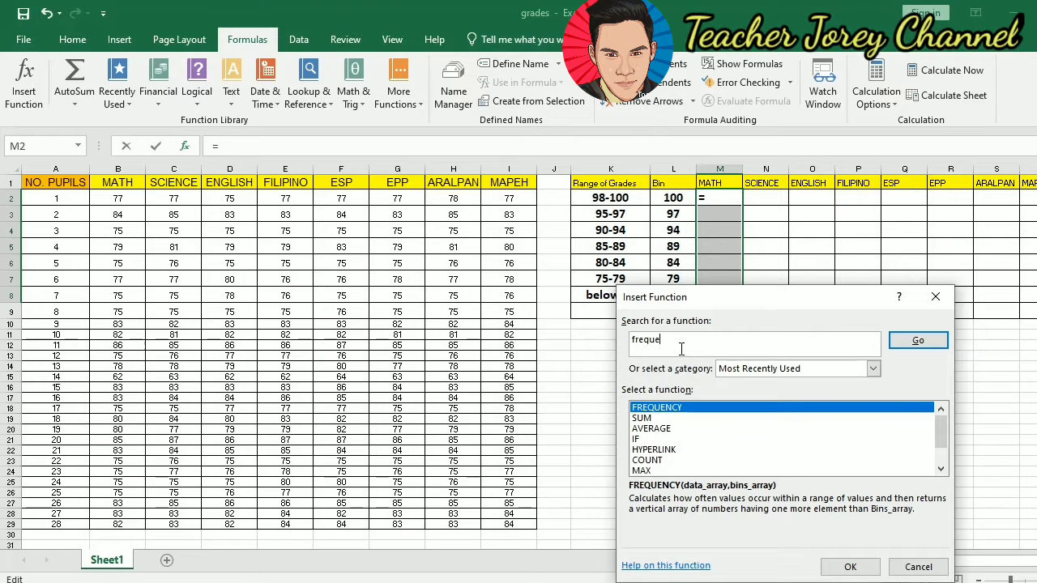
type("ncy")
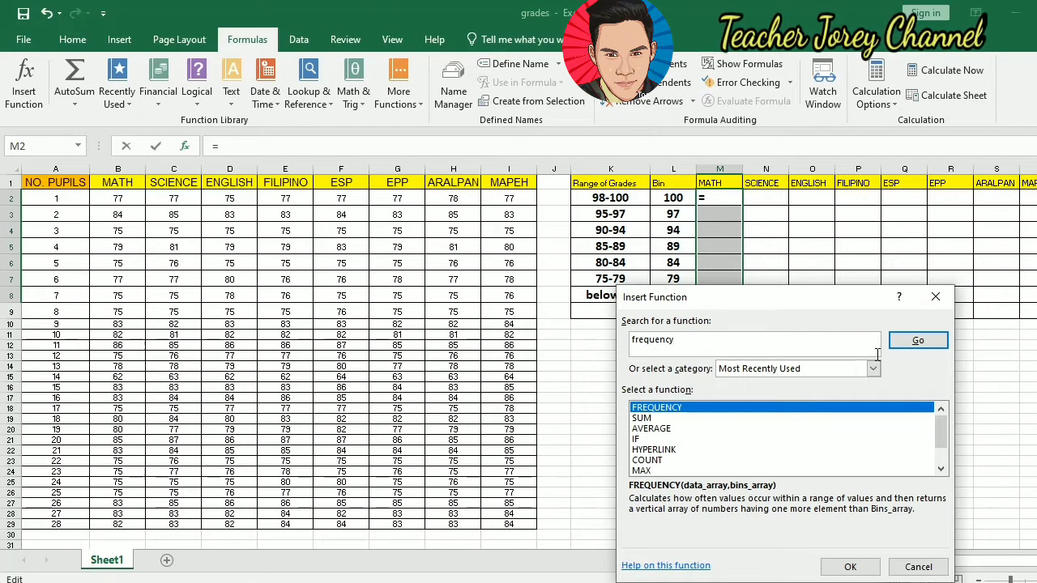
left_click(919, 341)
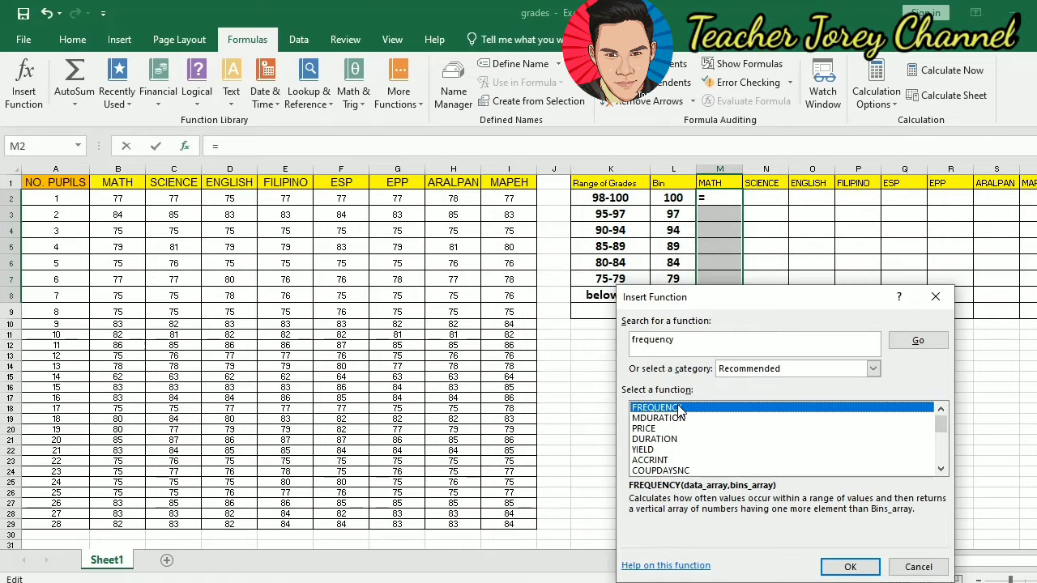
left_click(842, 567)
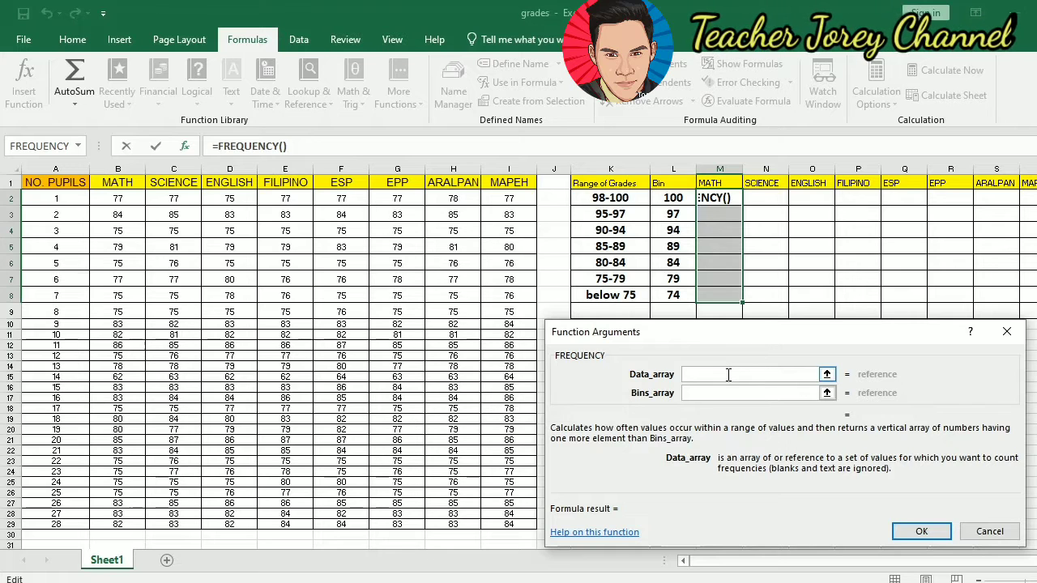
Set FREQUENCY's data array to B2:B29 and bins array to L2:L8, and enter it as an array formula across M2:M8
left_click(703, 391)
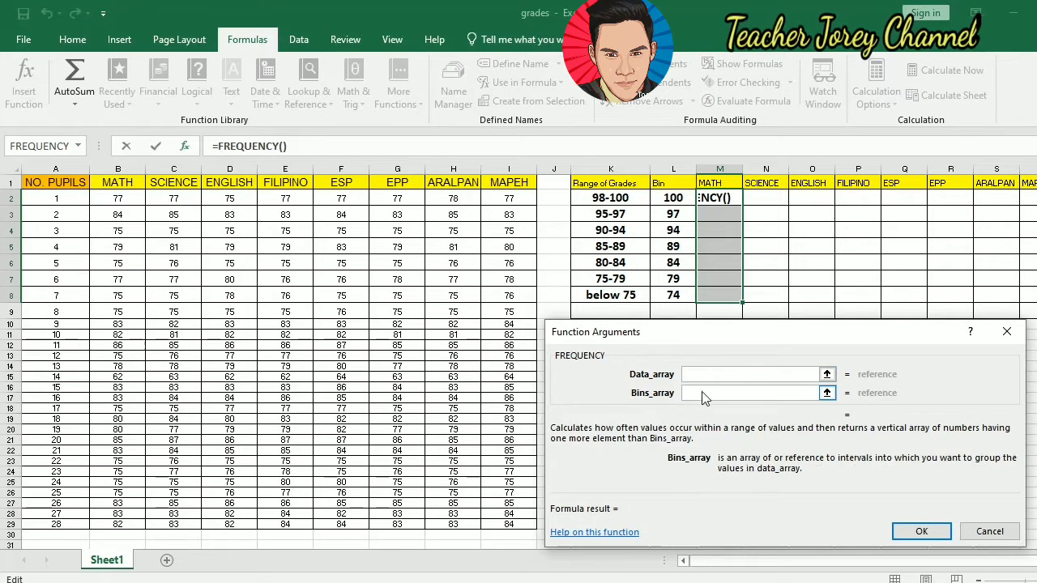
left_click(700, 379)
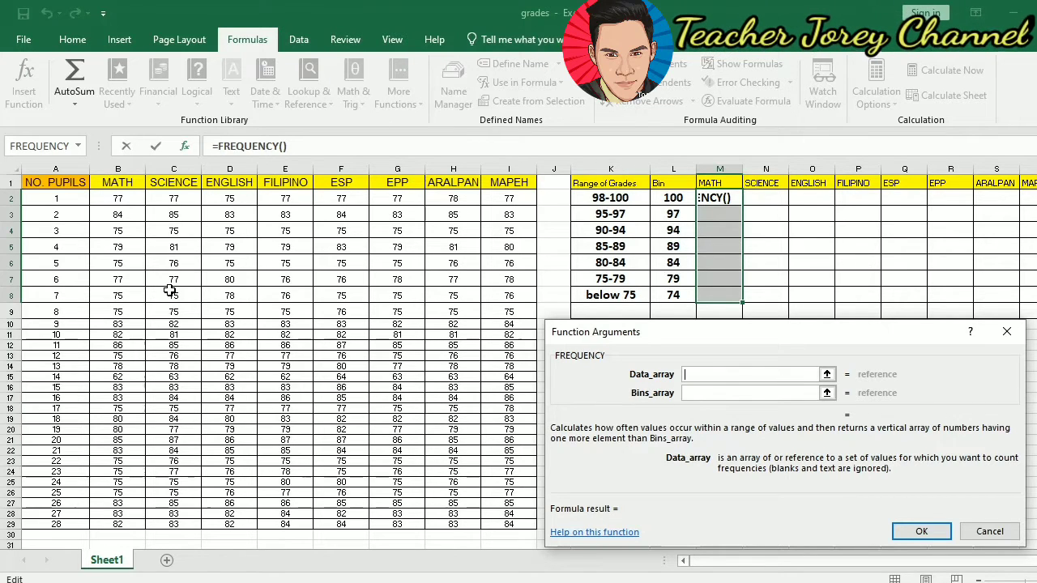
left_click(116, 198)
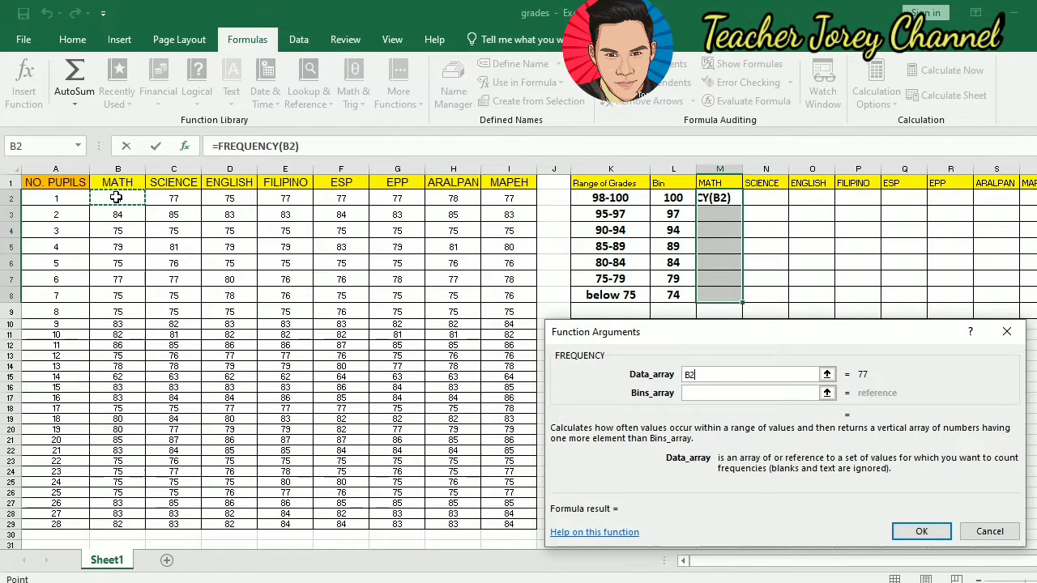
left_click_drag(116, 198, 120, 524)
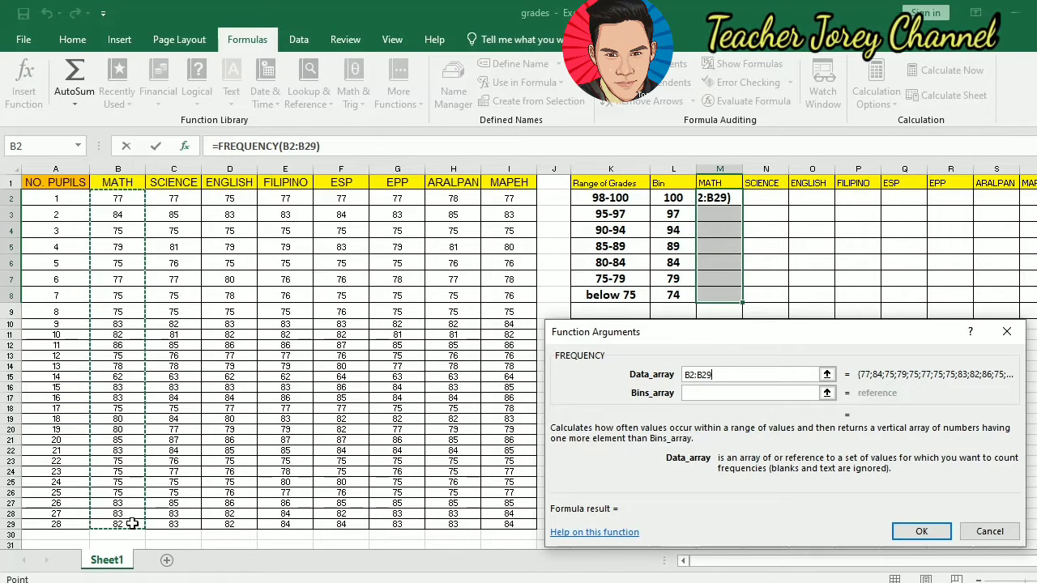
left_click(691, 393)
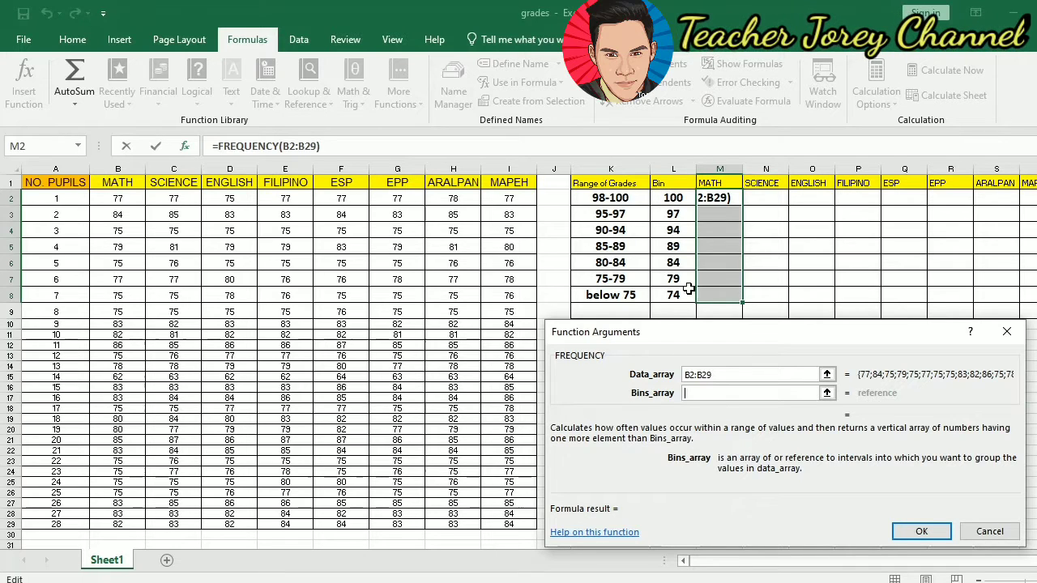
left_click_drag(677, 198, 672, 293)
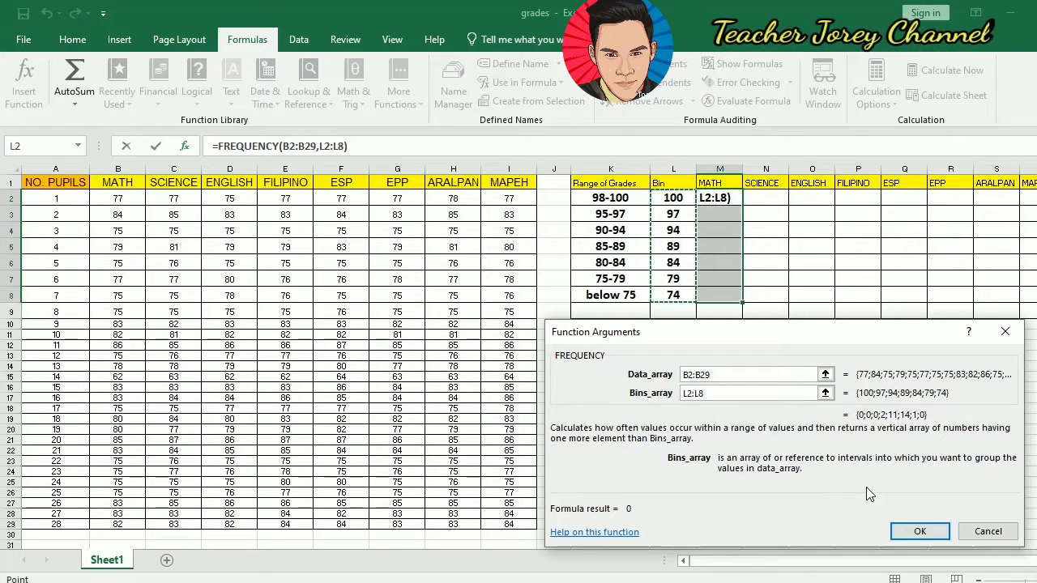
left_click(702, 374)
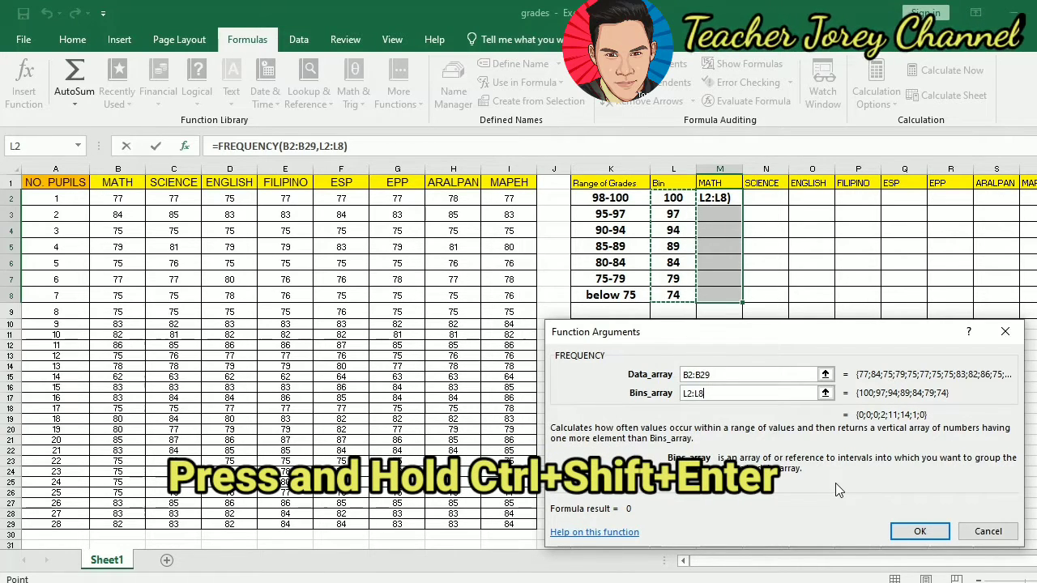
key("ctrl+shift+Return")
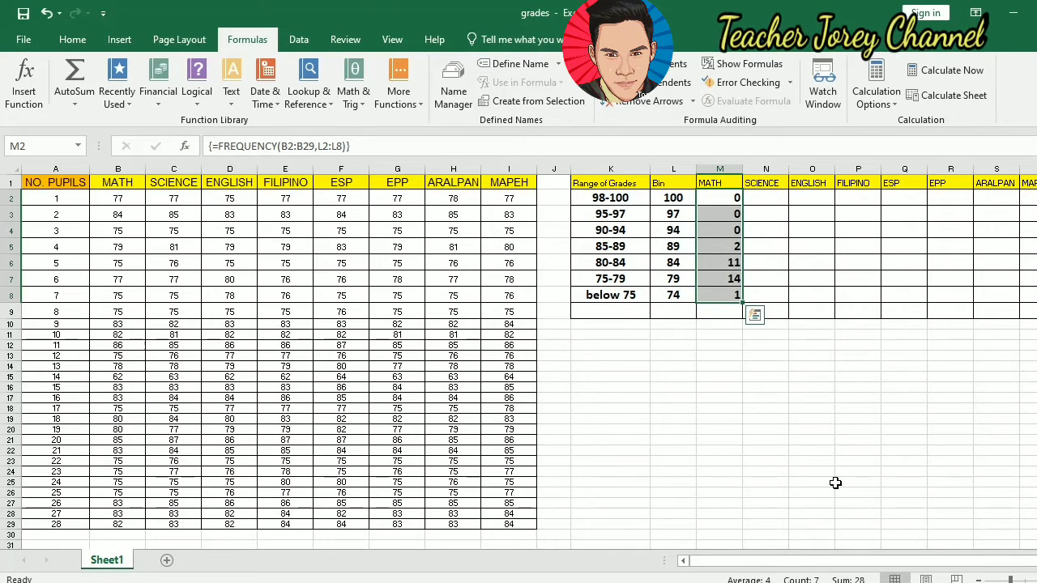
Examine the MATH frequency count in column M against each grade range from 85-89 down to below 75
left_click(720, 311)
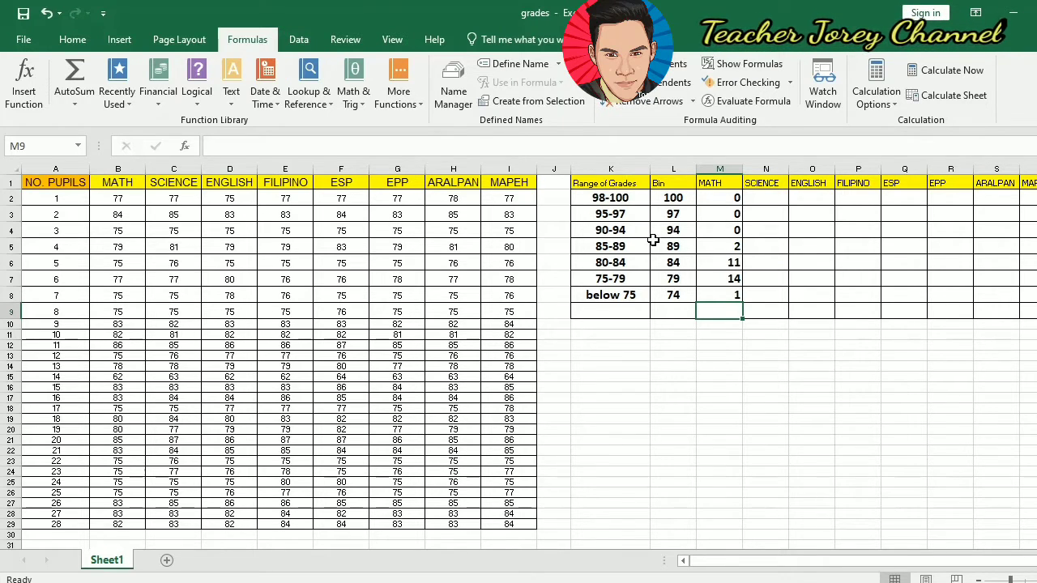
left_click(614, 245)
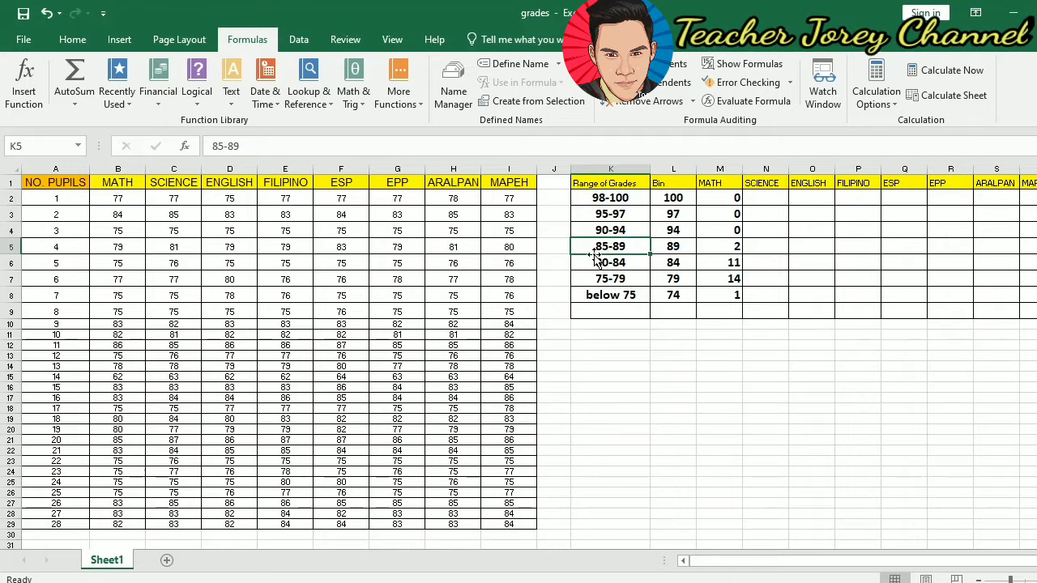
left_click(717, 250)
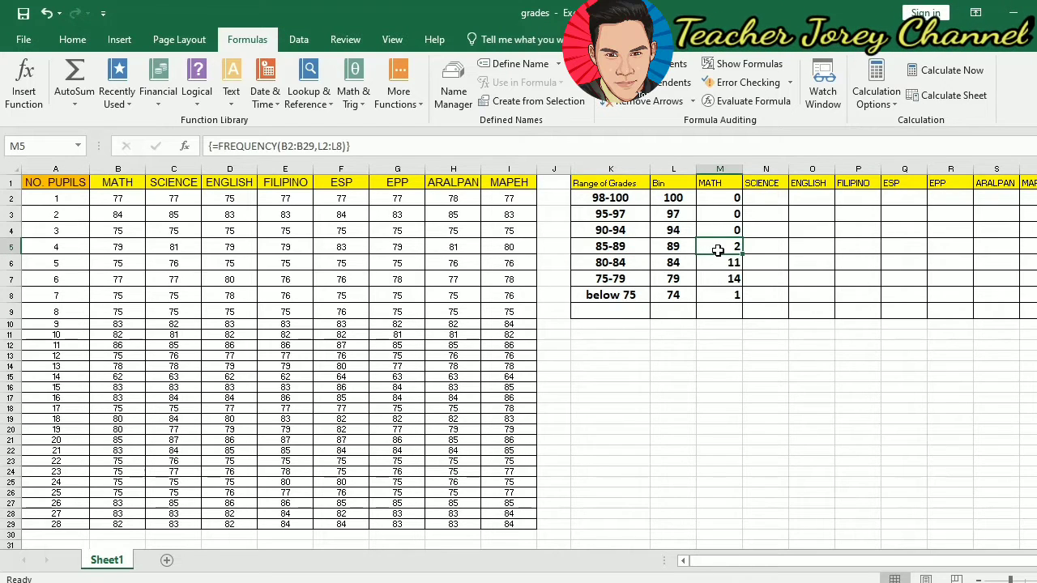
left_click(601, 265)
left_click(733, 263)
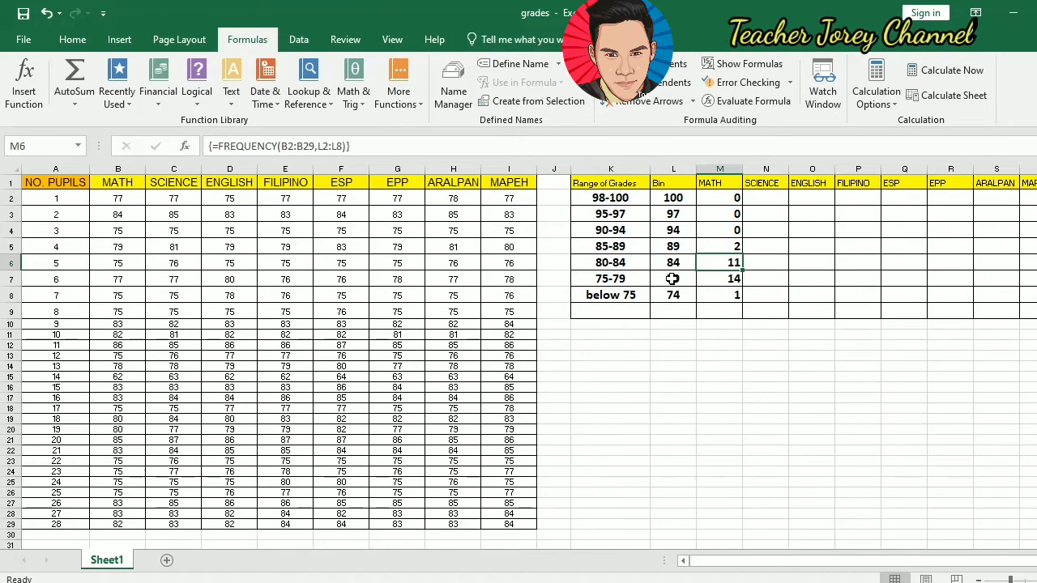
left_click(624, 278)
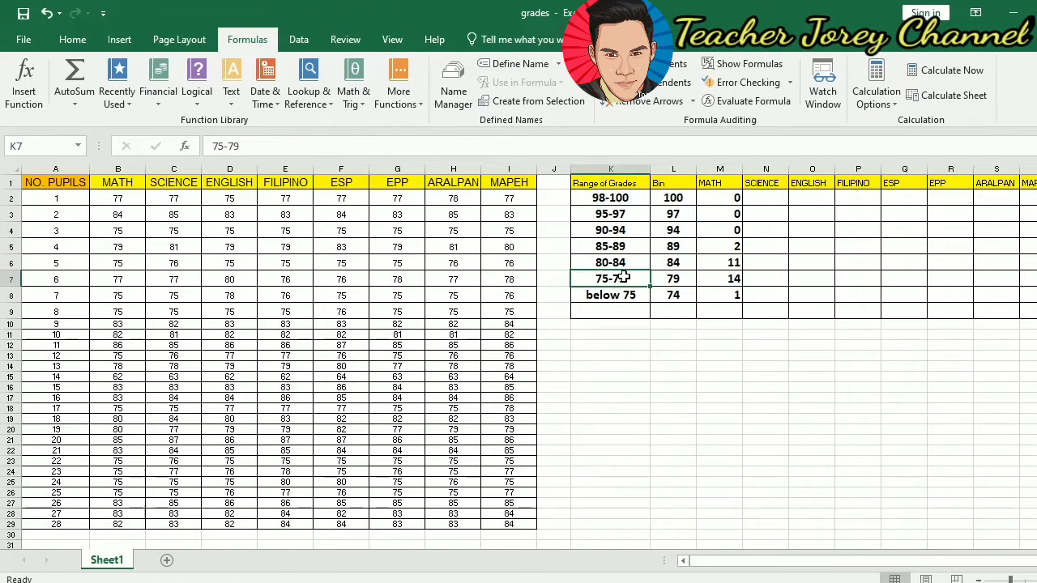
left_click(709, 282)
left_click(701, 298)
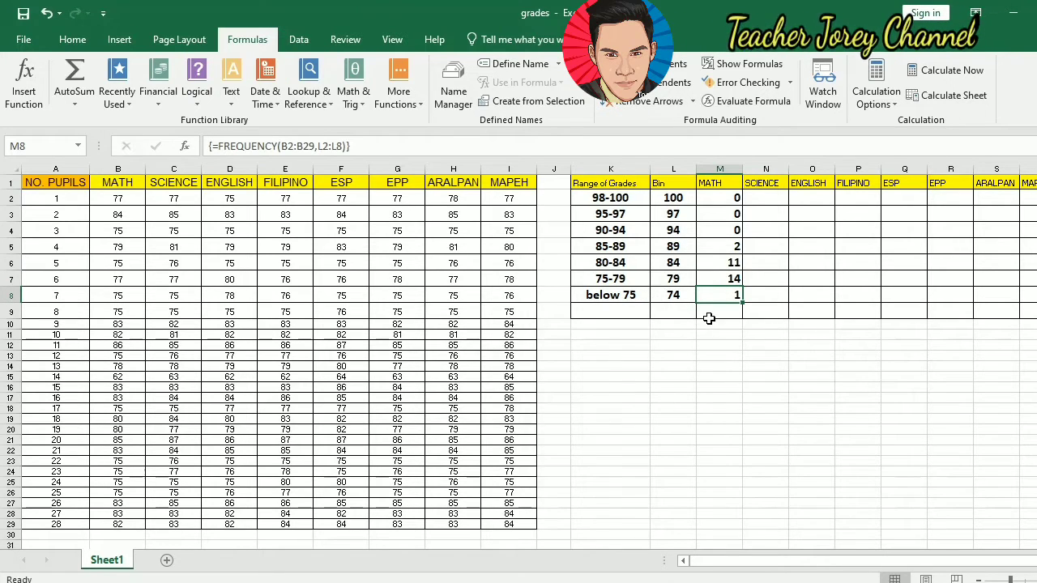
left_click(708, 318)
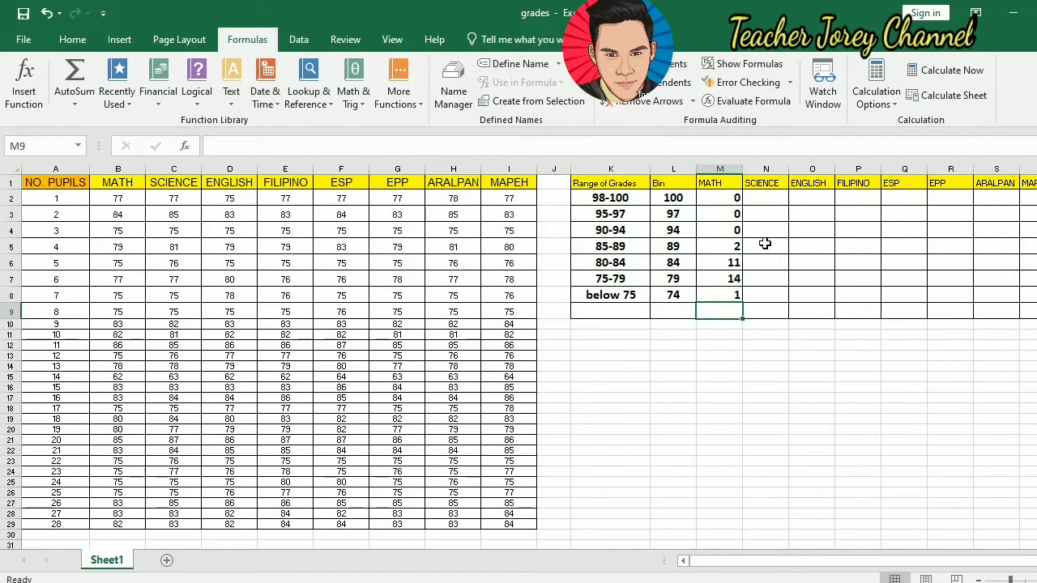
Total the MATH frequency counts in cell M9 with the formula =SUM(M2:M8)
left_click(711, 197)
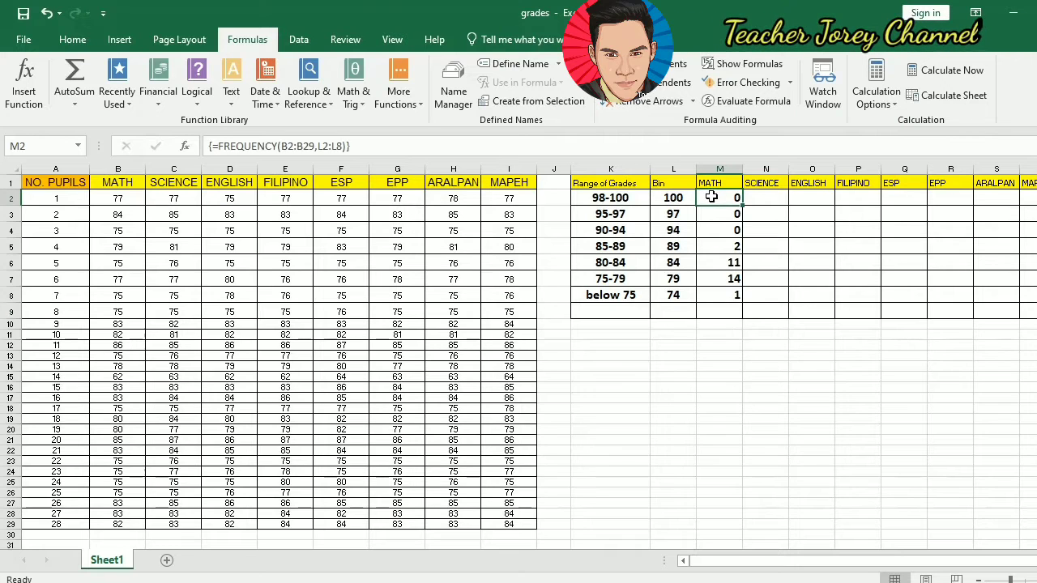
left_click_drag(711, 197, 714, 295)
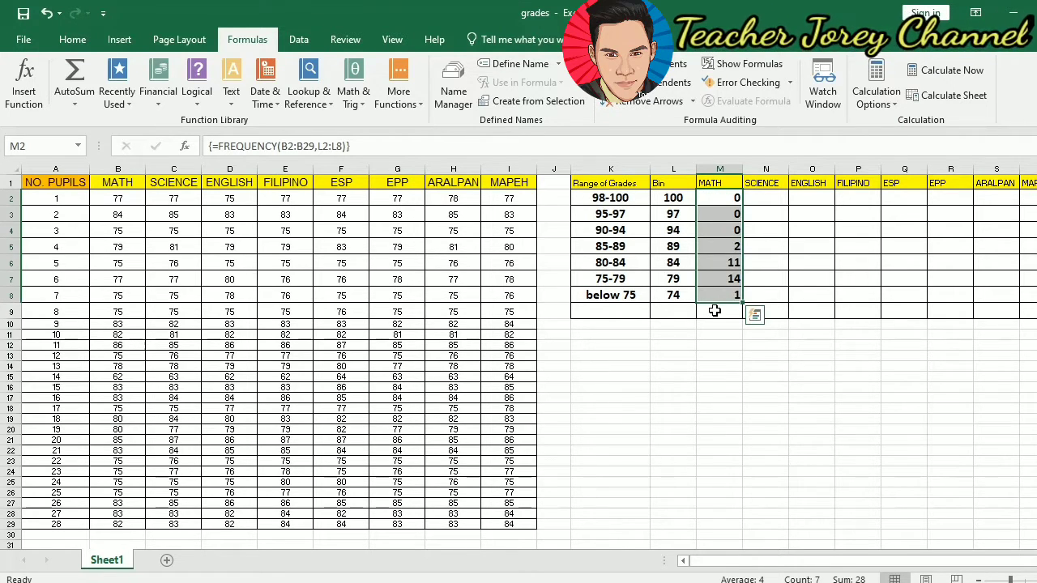
left_click(714, 310)
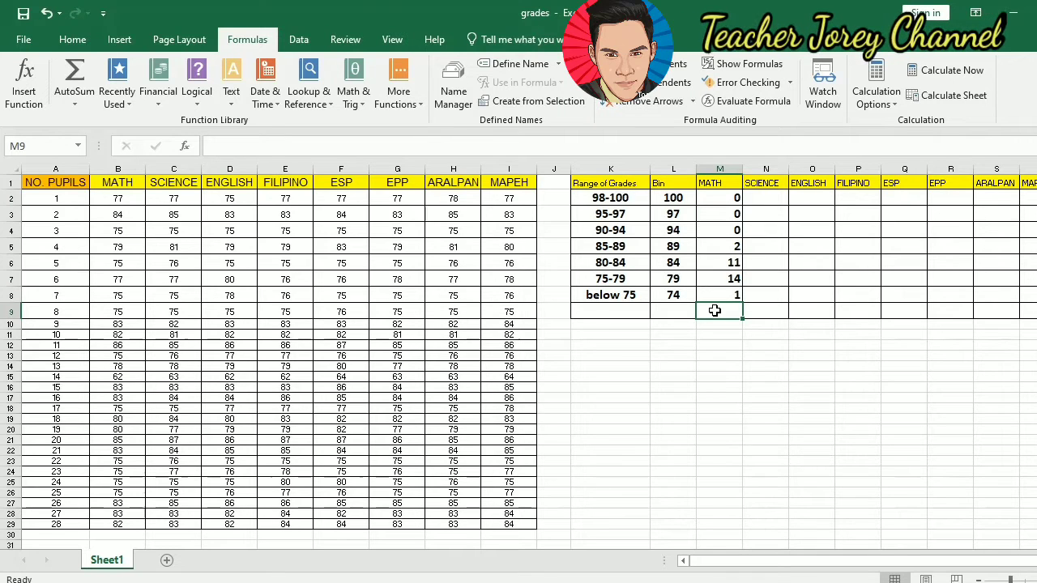
type("=")
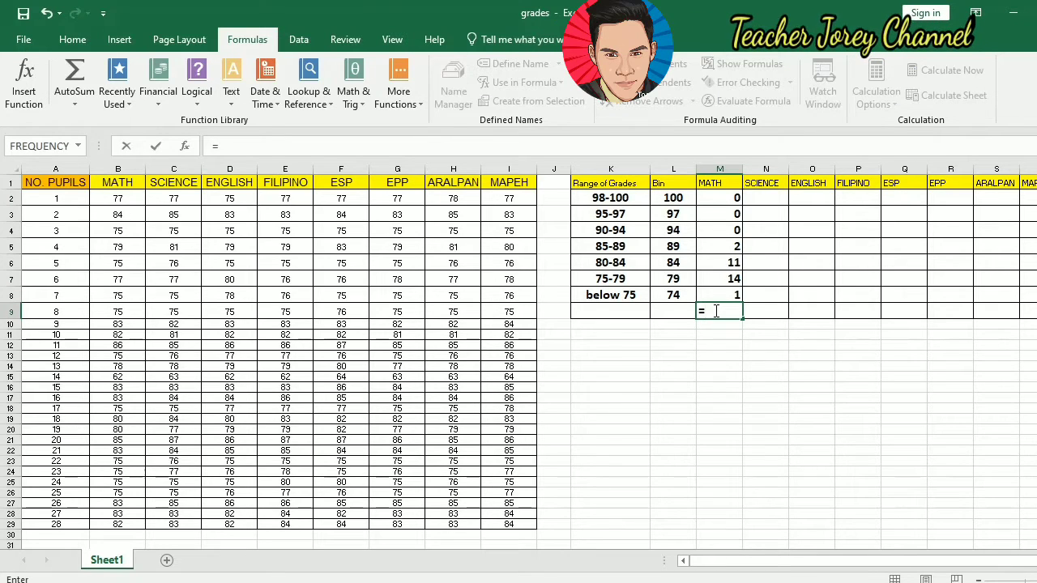
type("sum(")
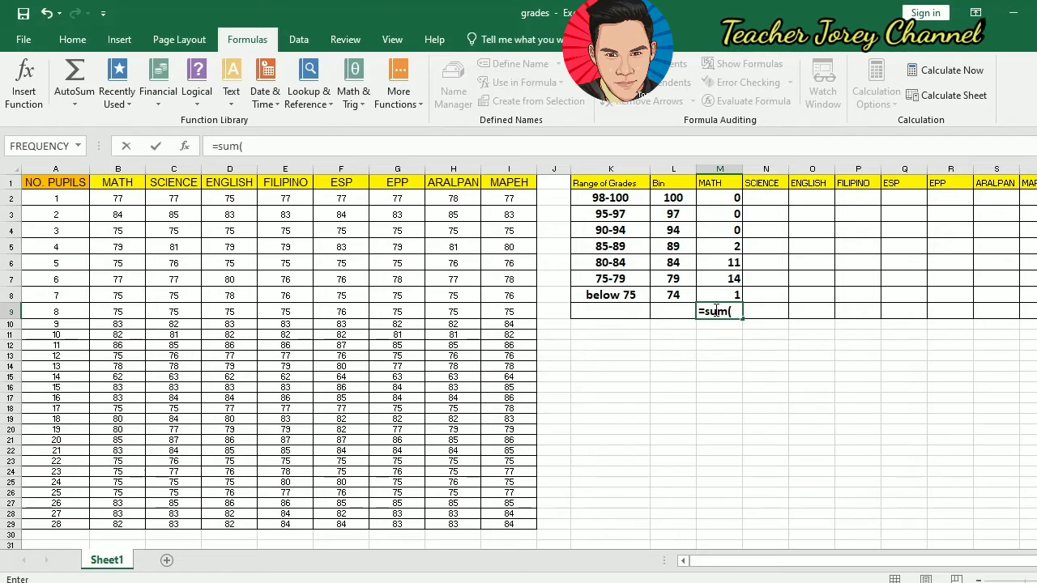
left_click_drag(732, 197, 725, 293)
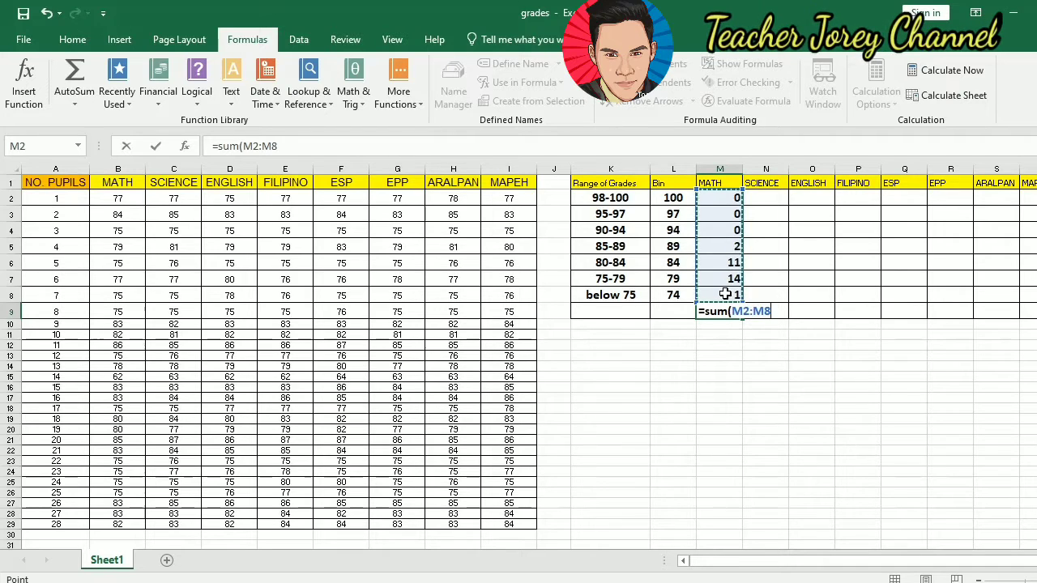
type(")")
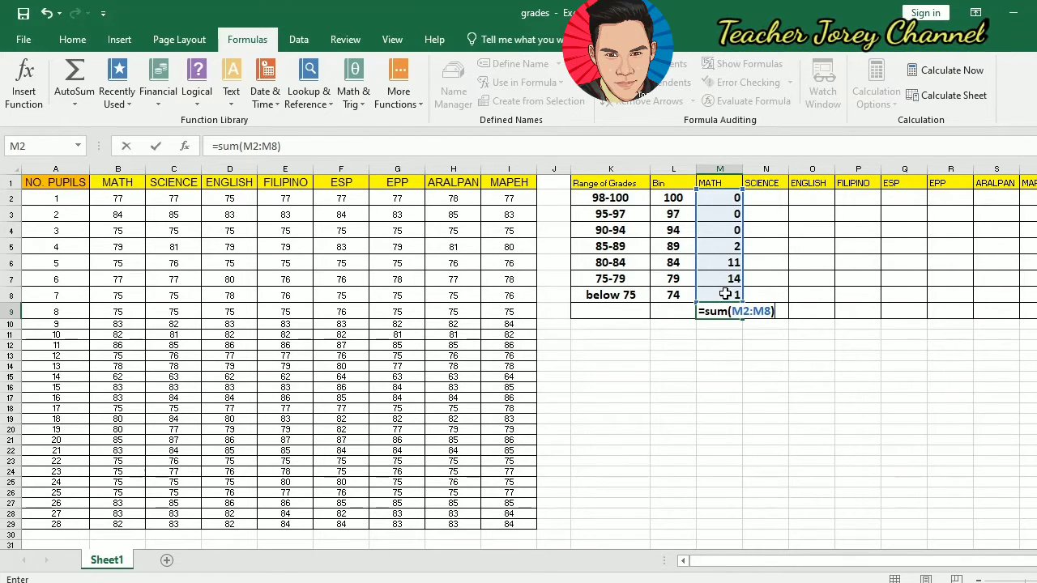
key("Return")
left_click(727, 312)
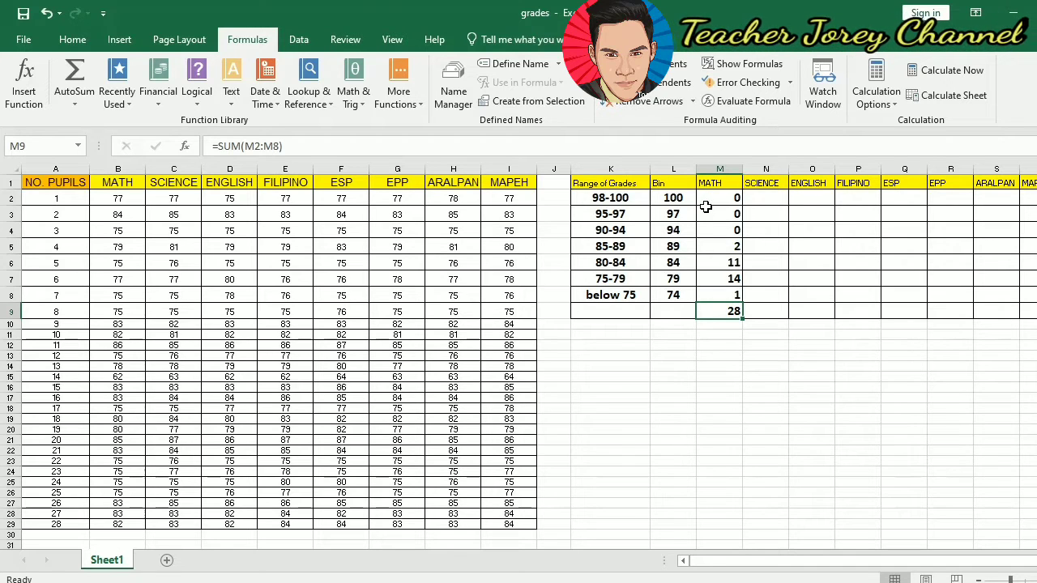
left_click(624, 299)
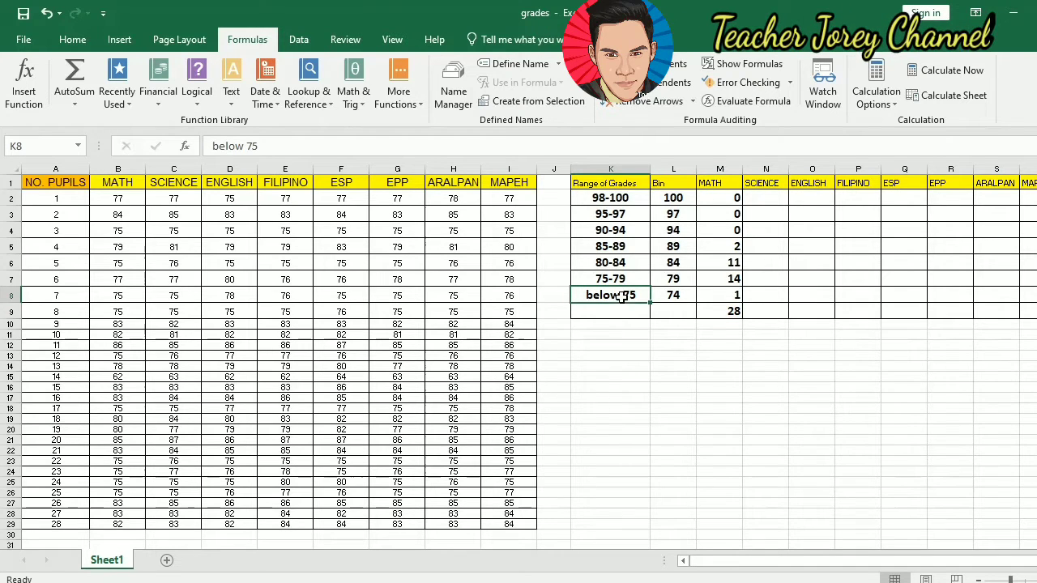
left_click(602, 202)
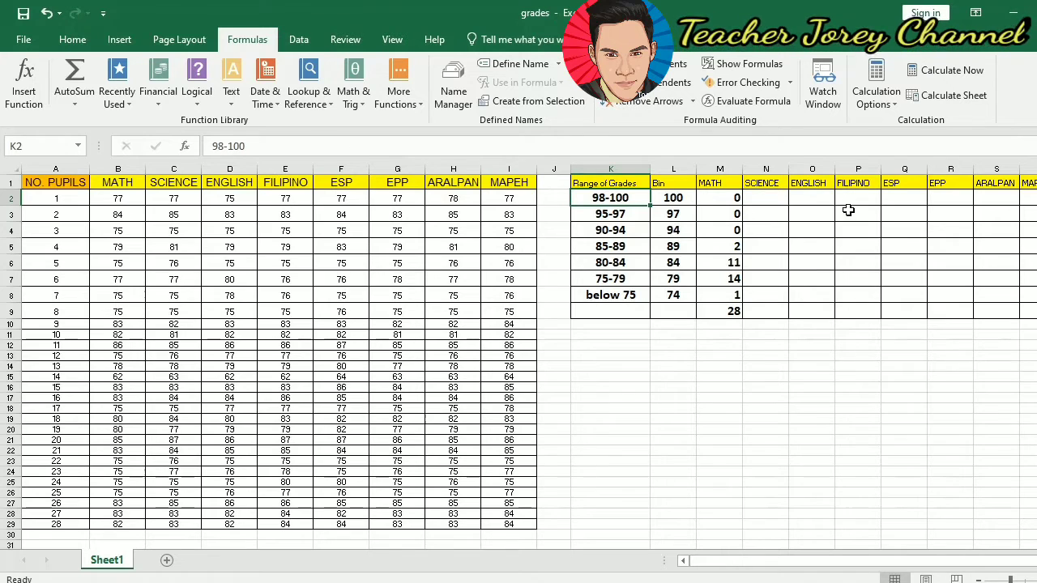
Insert the FREQUENCY function for the SCIENCE cells N2:N8
left_click(754, 196)
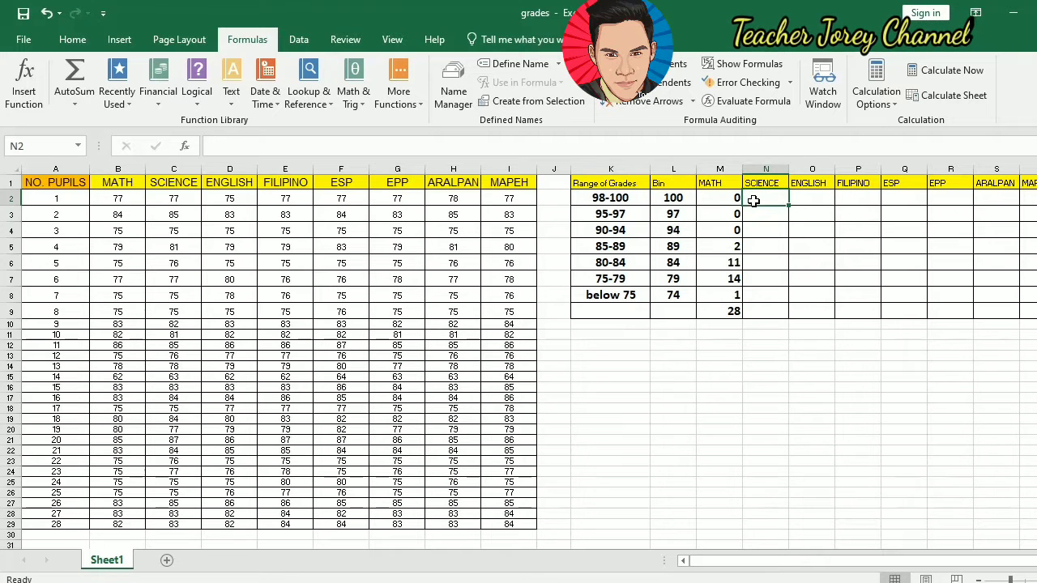
left_click_drag(753, 201, 754, 297)
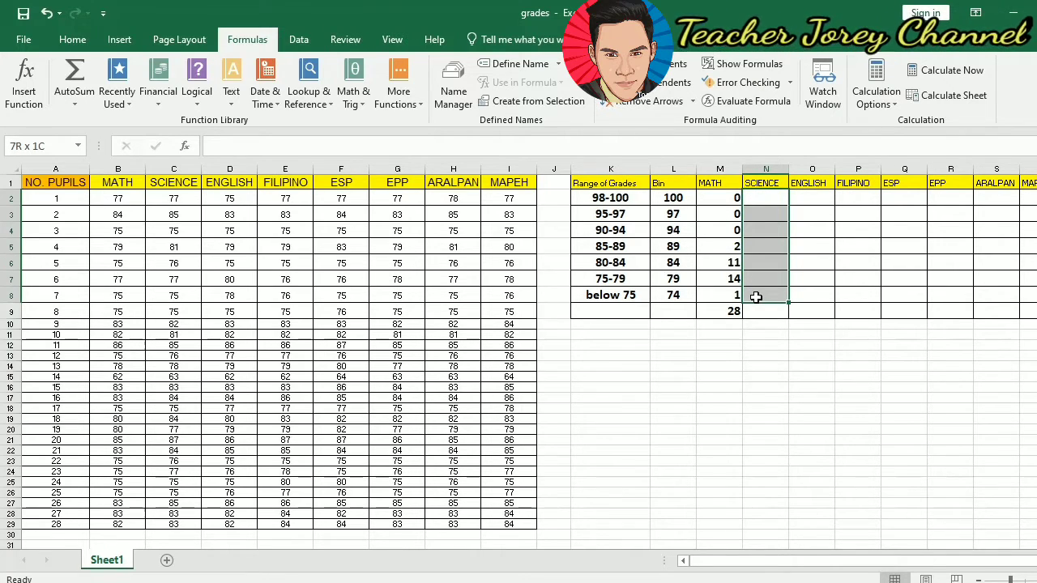
left_click(24, 71)
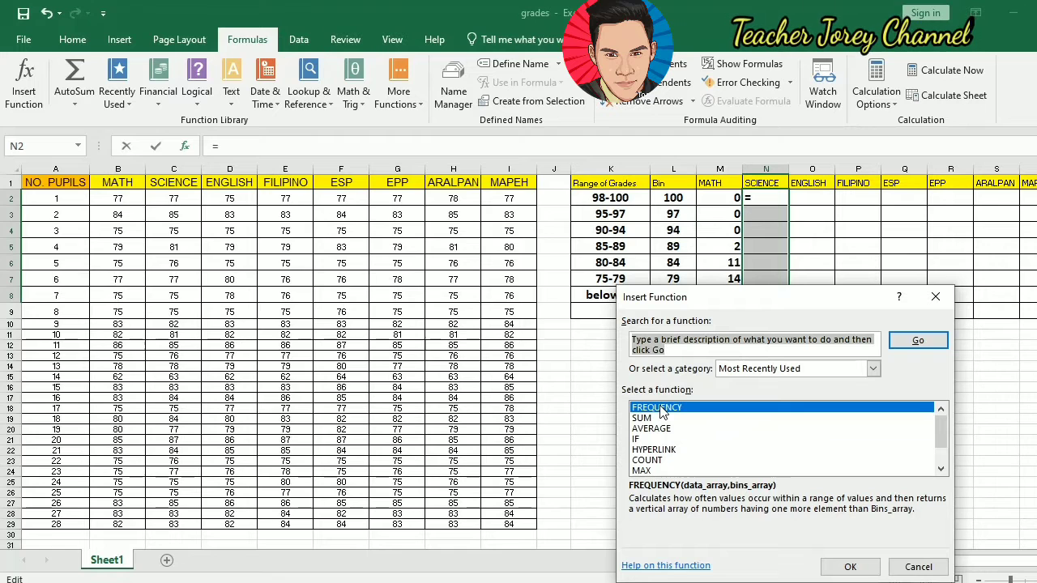
left_click(849, 567)
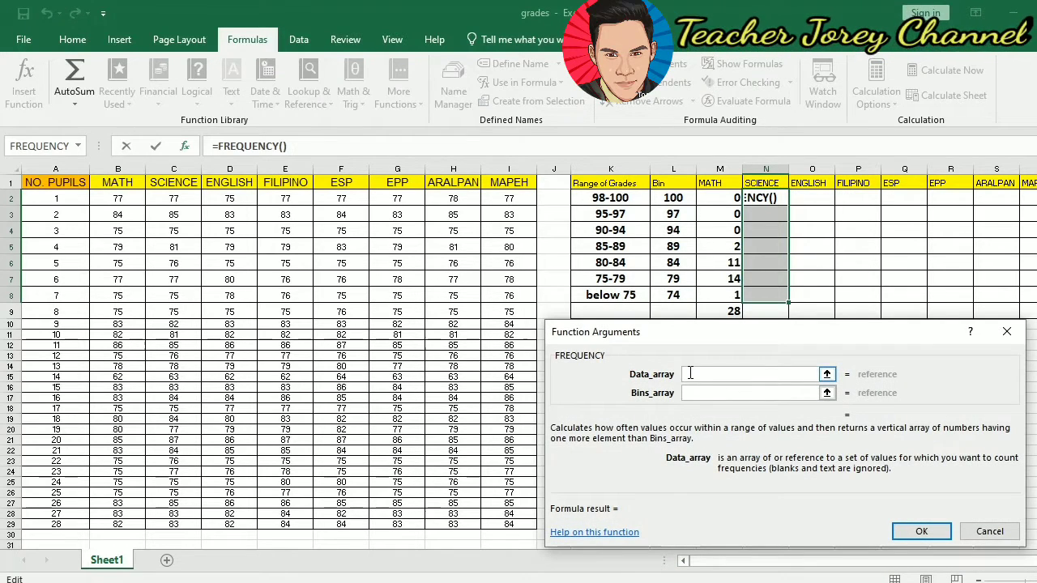
Set FREQUENCY's data array to C2:C29 and bins array to L2:L8, and enter it as an array formula across N2:N8
left_click_drag(176, 199, 174, 522)
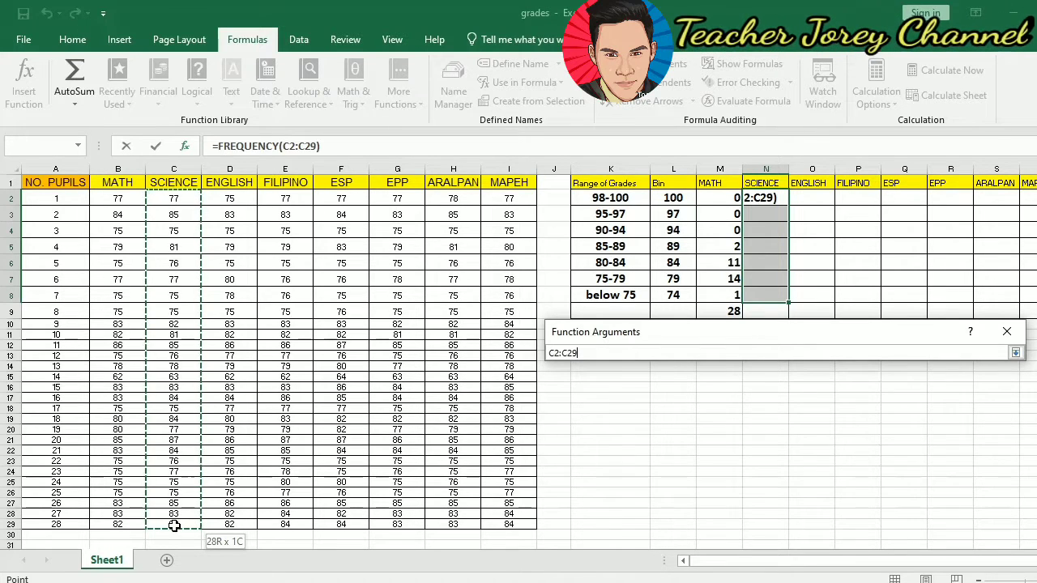
left_click_drag(173, 525, 173, 526)
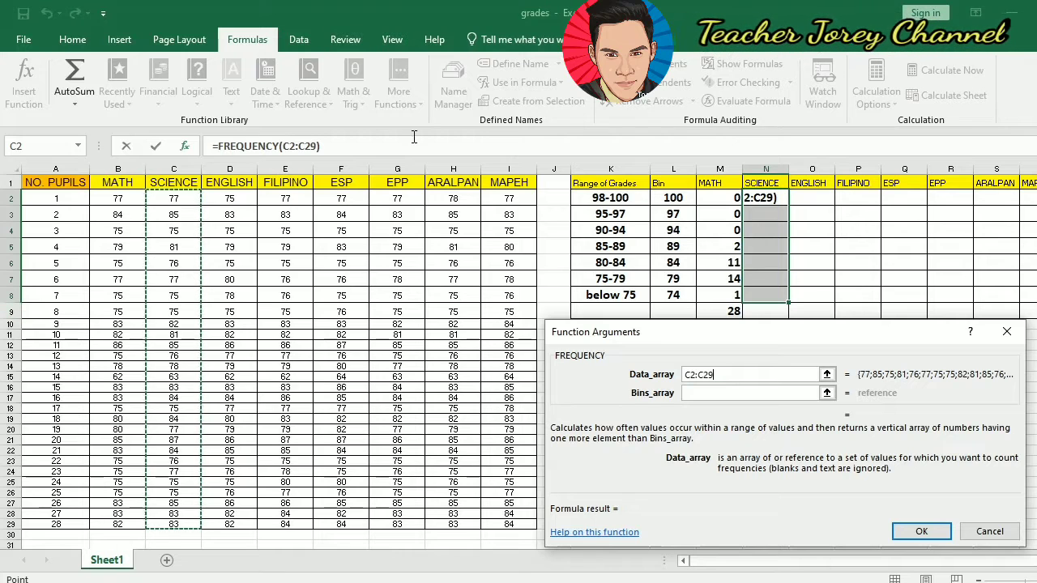
left_click(704, 395)
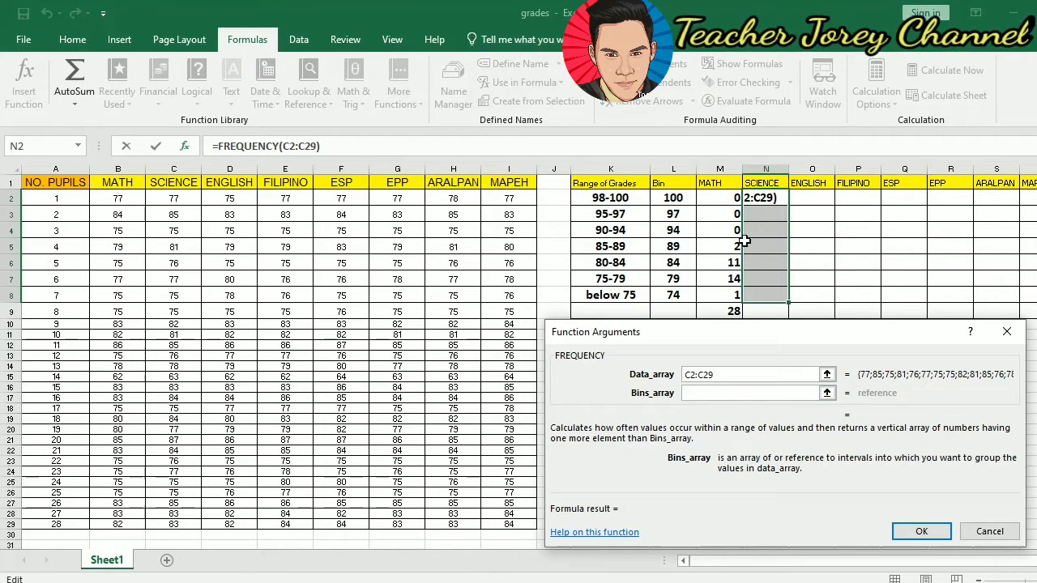
left_click(673, 197)
left_click_drag(673, 198, 673, 295)
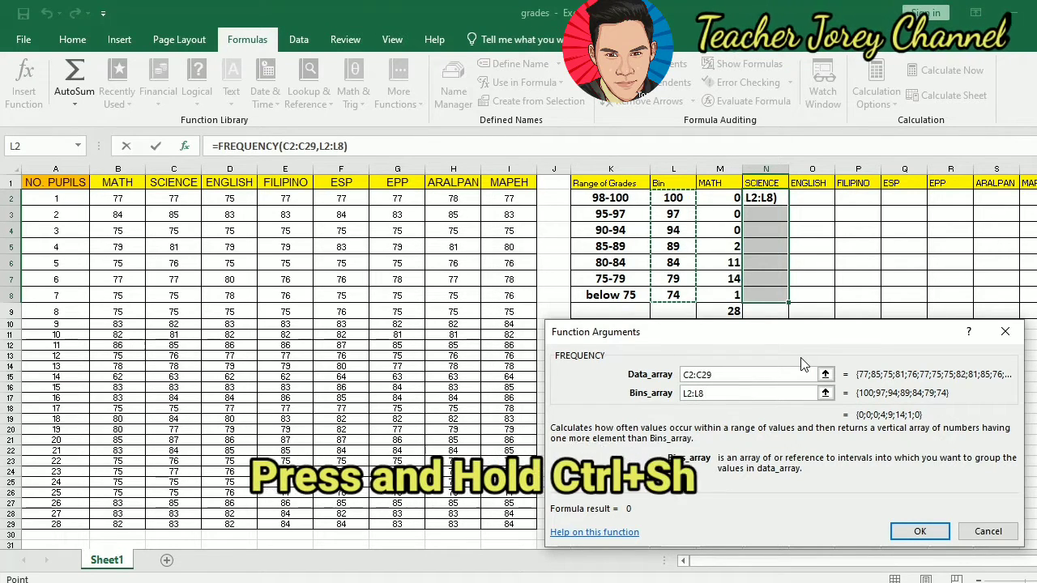
key("ctrl+shift+Return")
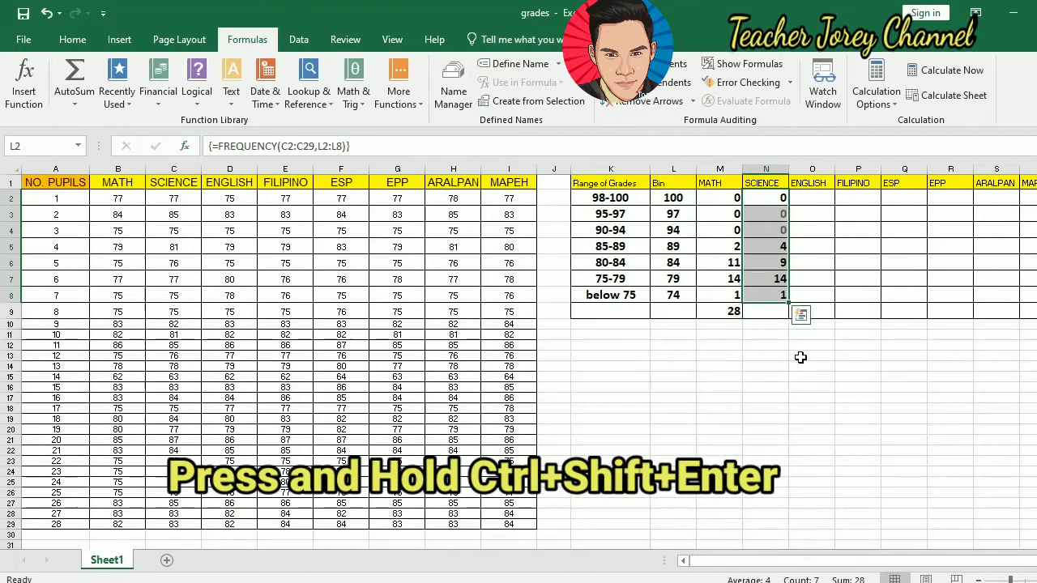
Examine the SCIENCE frequency counts in column N against each grade range and compare them with the MATH column
left_click(770, 213)
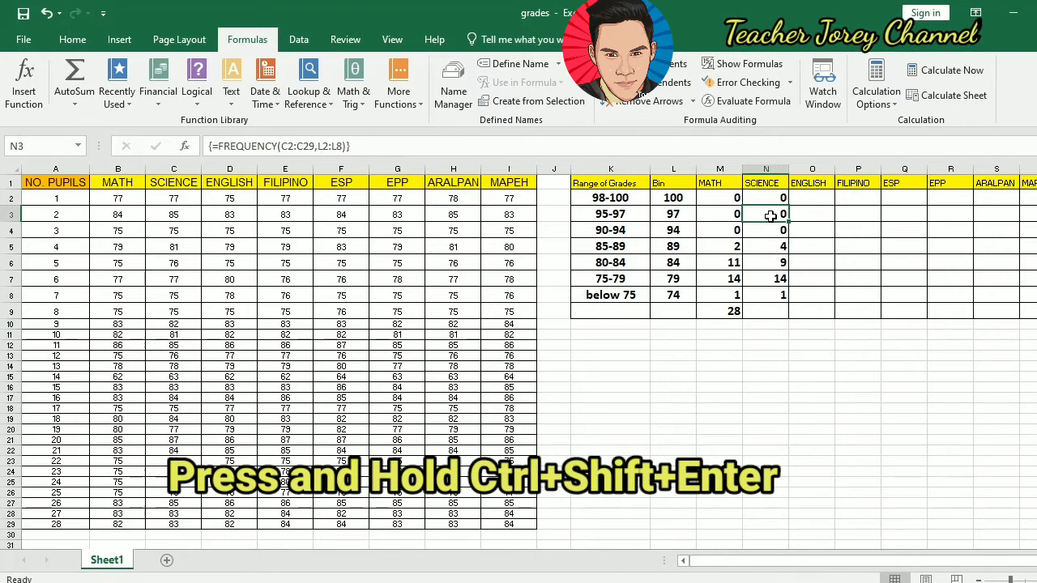
left_click(763, 249)
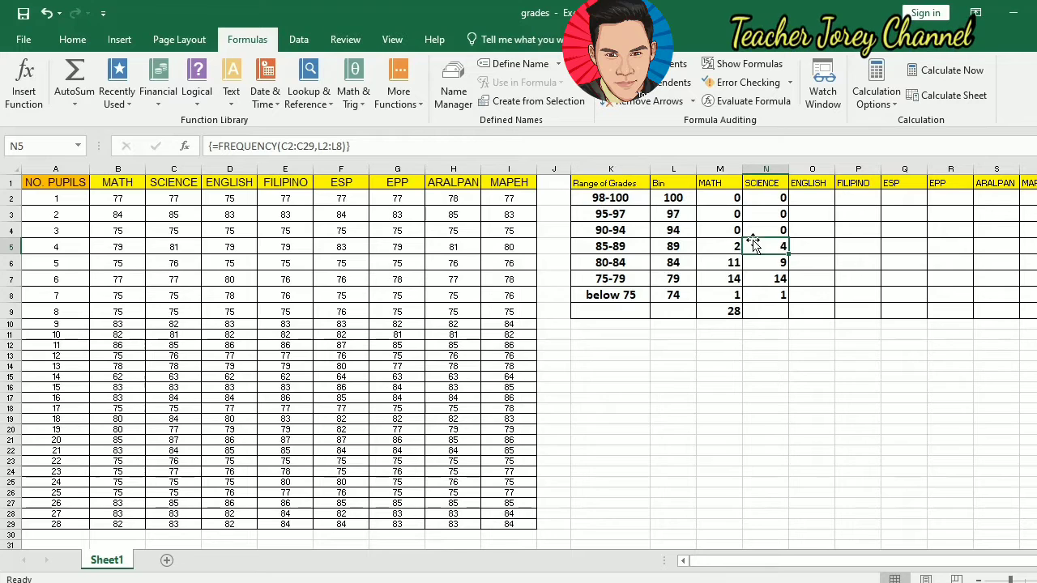
left_click(721, 198)
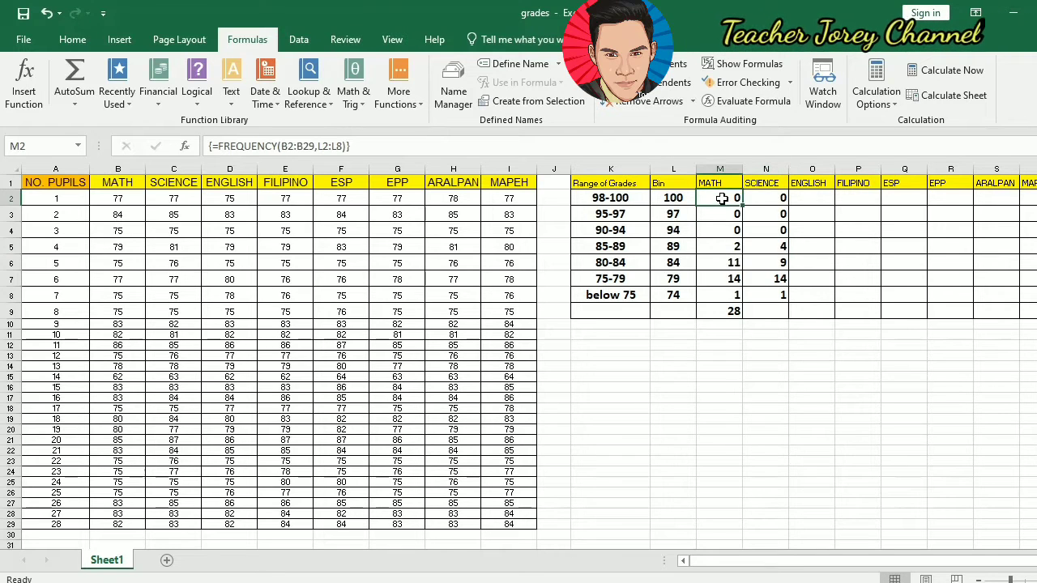
left_click_drag(760, 198, 761, 226)
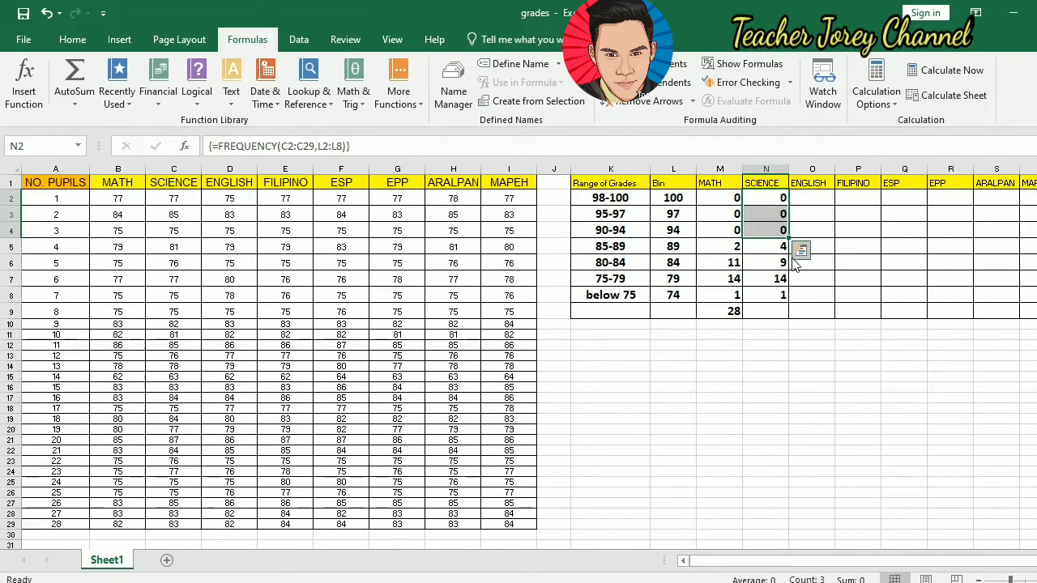
left_click(775, 277)
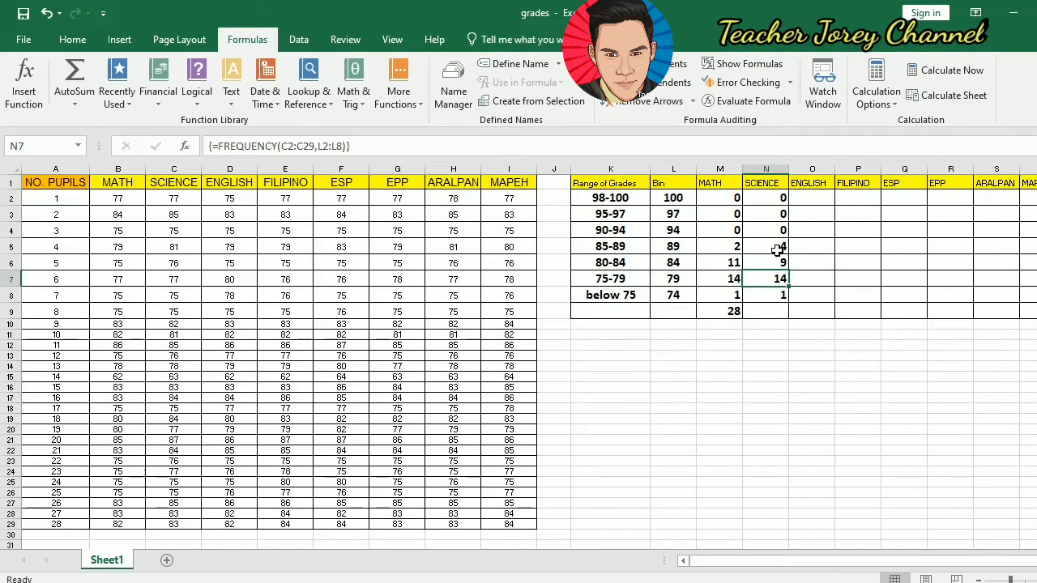
left_click(775, 245)
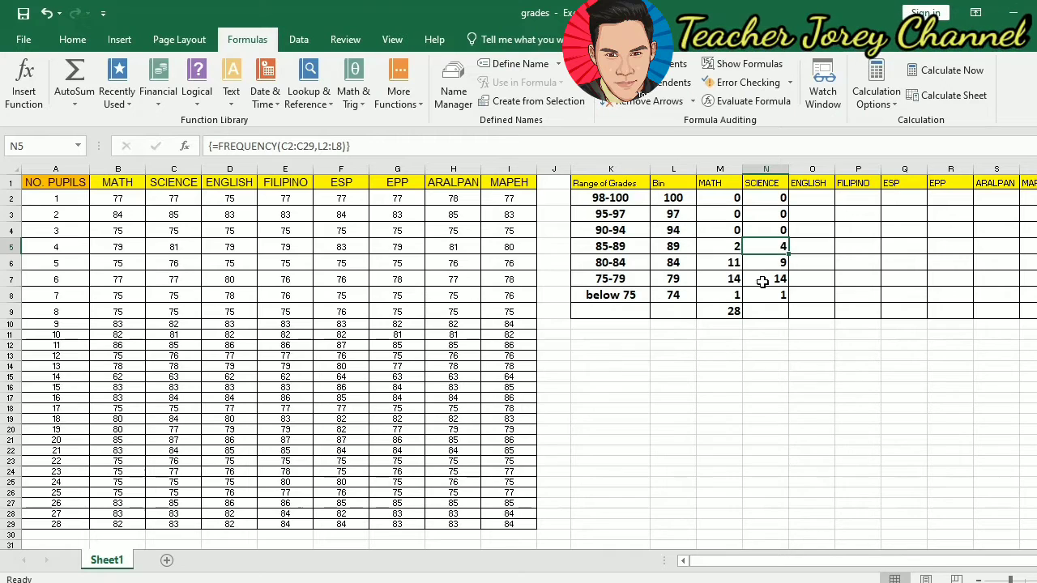
left_click(628, 280)
left_click(766, 280)
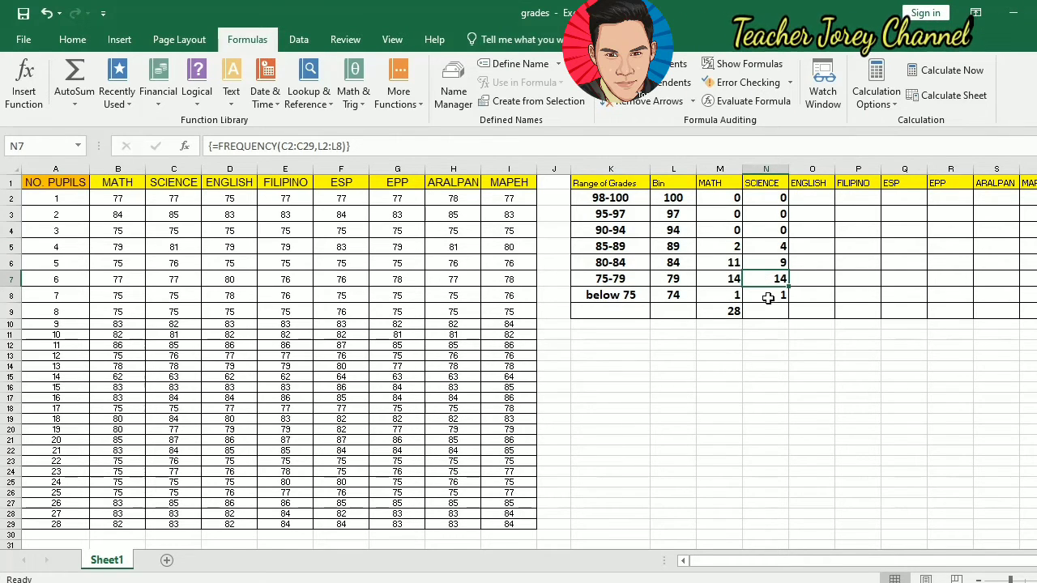
left_click(767, 297)
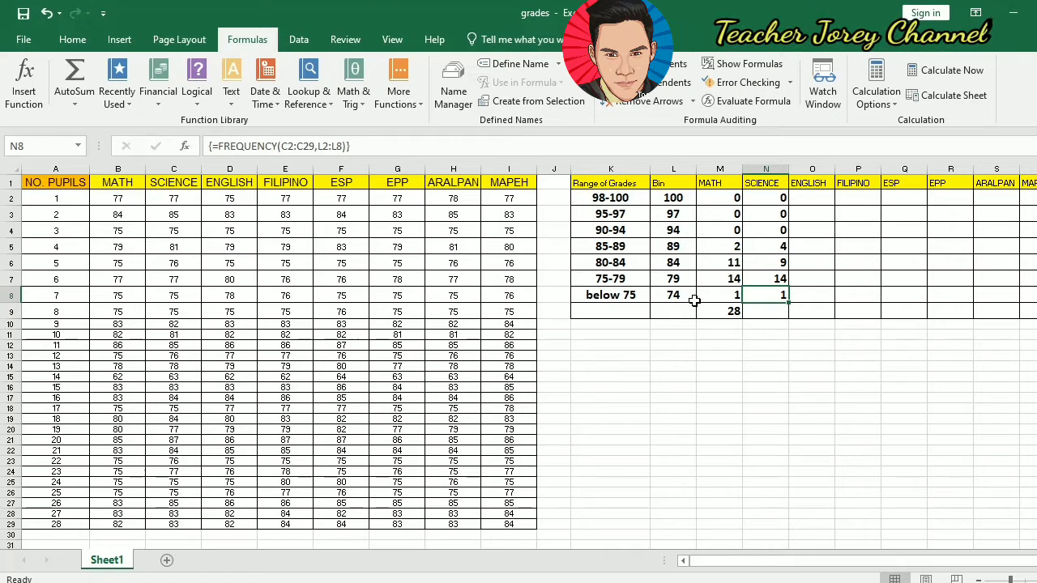
Total the SCIENCE frequency counts in cell N9 with =SUM(N2:N8), and select the first ENGLISH cell, O2
left_click(769, 312)
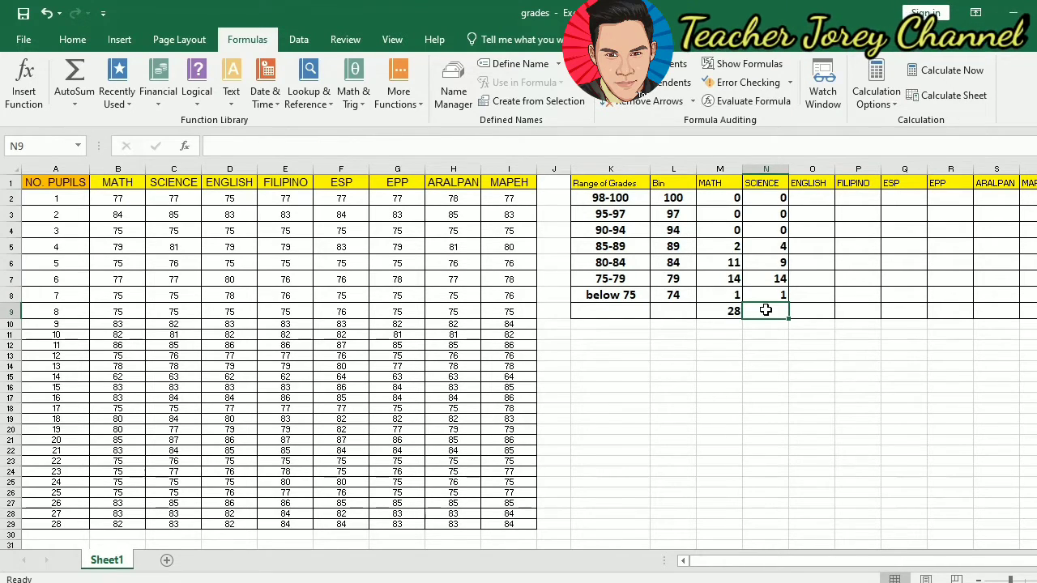
type("=")
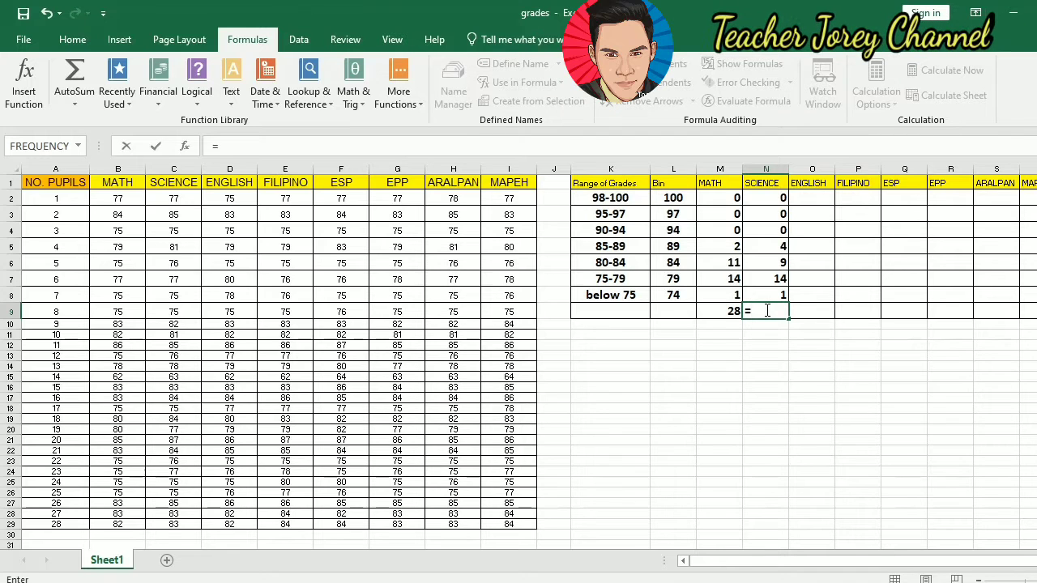
type("sum")
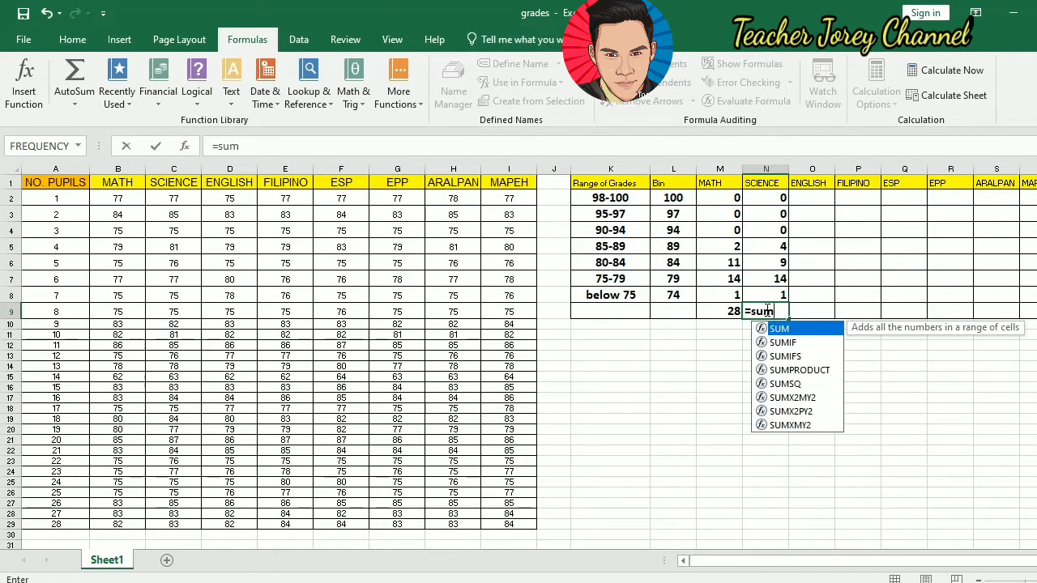
type("(")
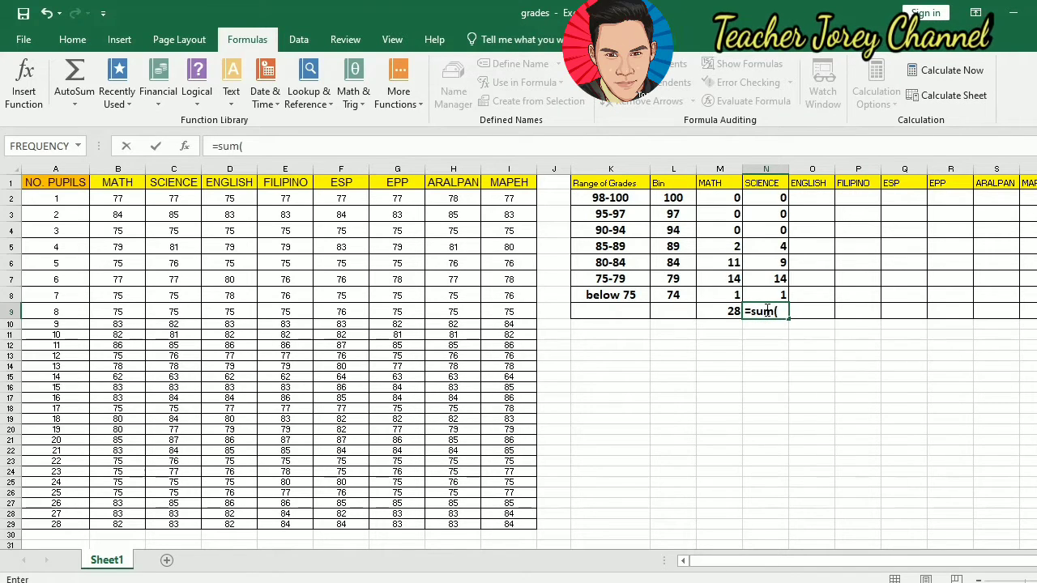
left_click(766, 196)
left_click_drag(765, 196, 768, 284)
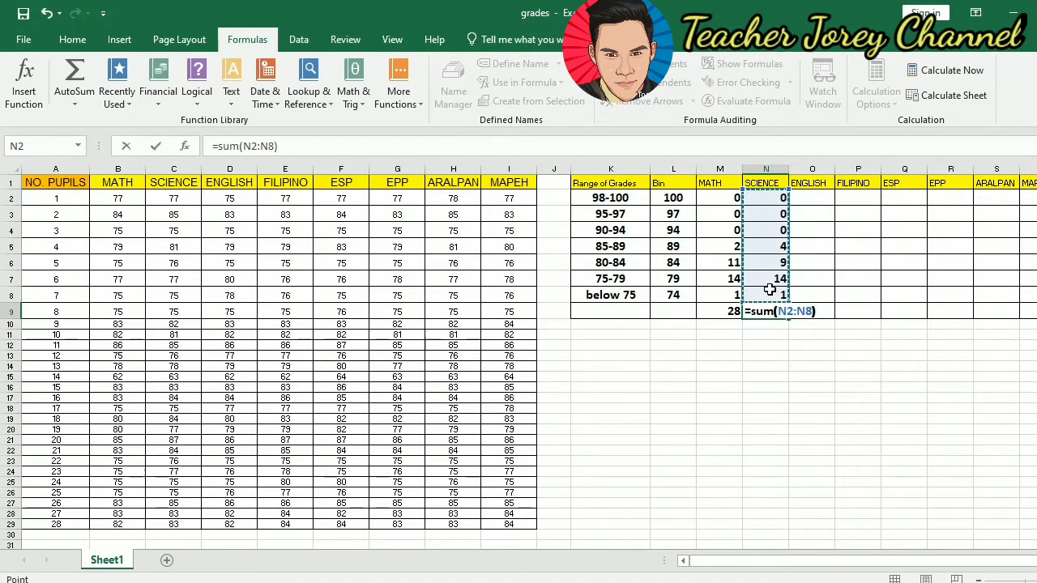
type(")")
key("Return")
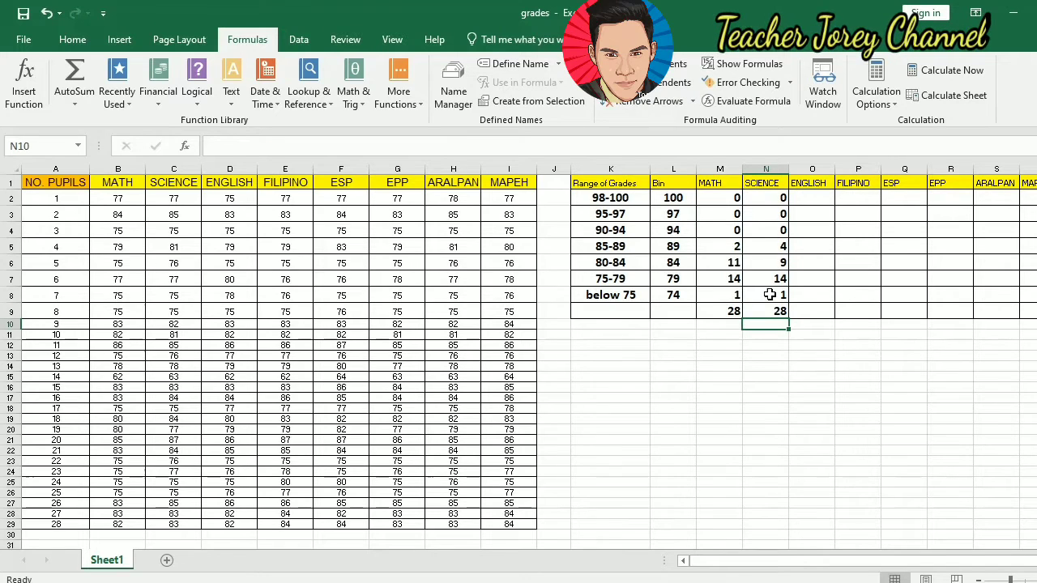
left_click(769, 311)
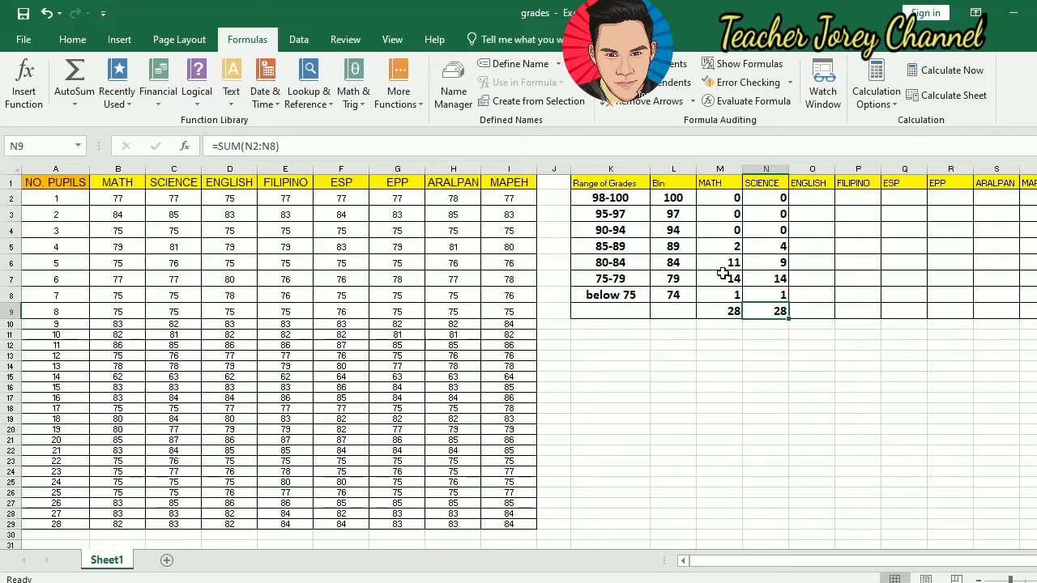
left_click(803, 197)
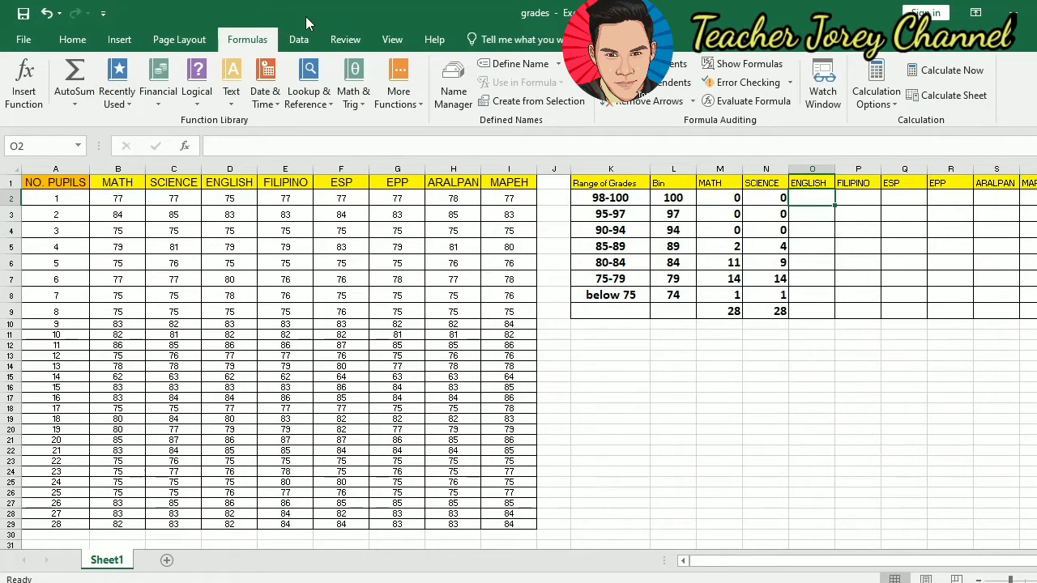
Collapse the ribbon so that more worksheet rows are visible, keeping the ENGLISH cell O2 selected
double_click(231, 44)
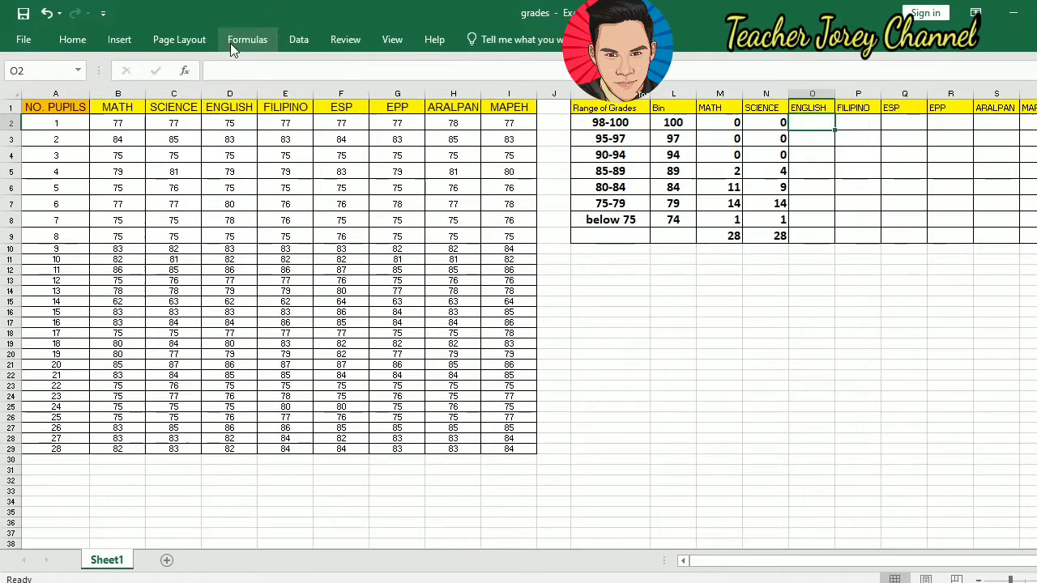
left_click(230, 43)
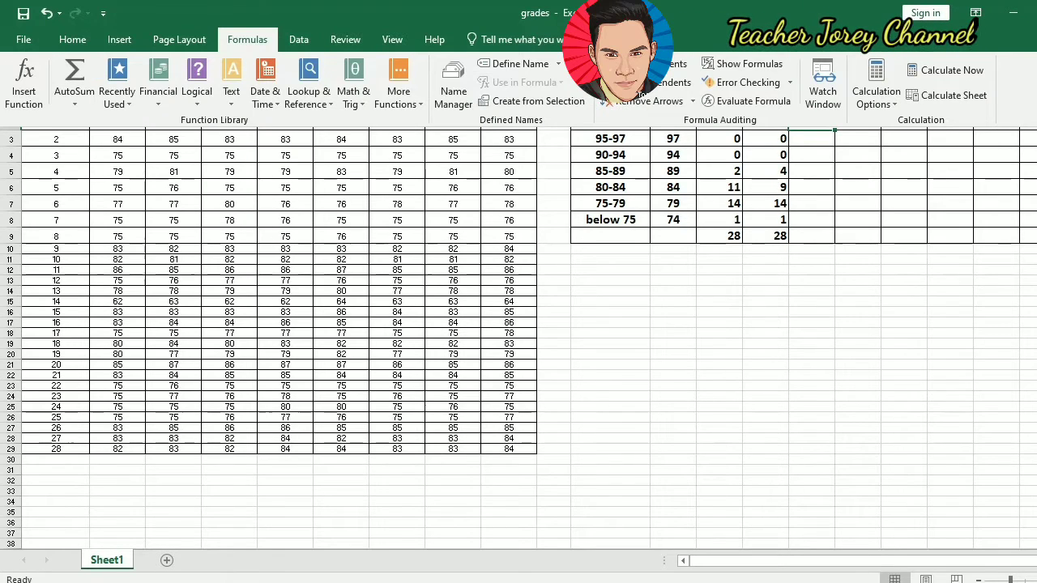
key("Escape")
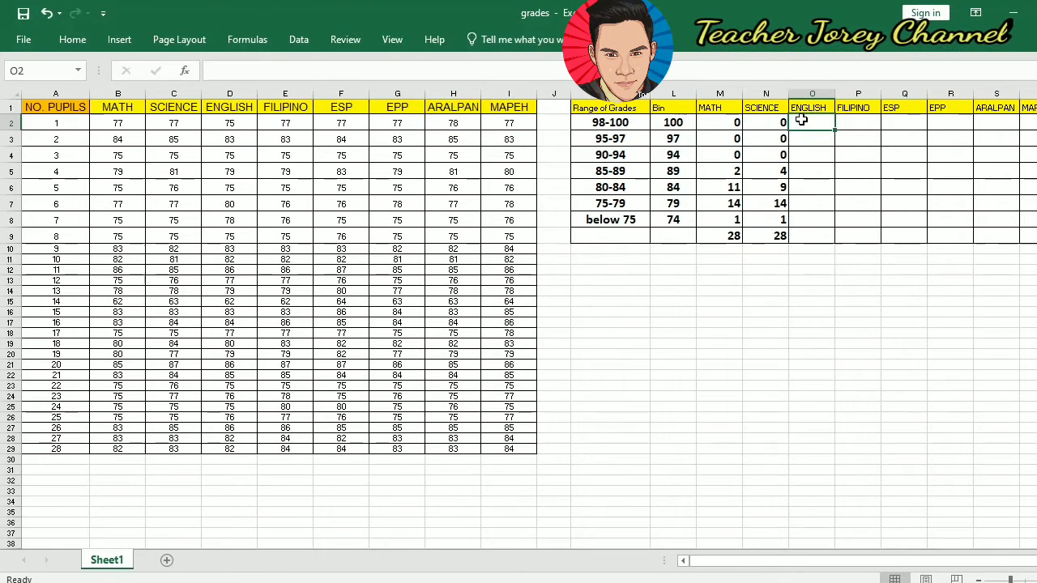
type("=")
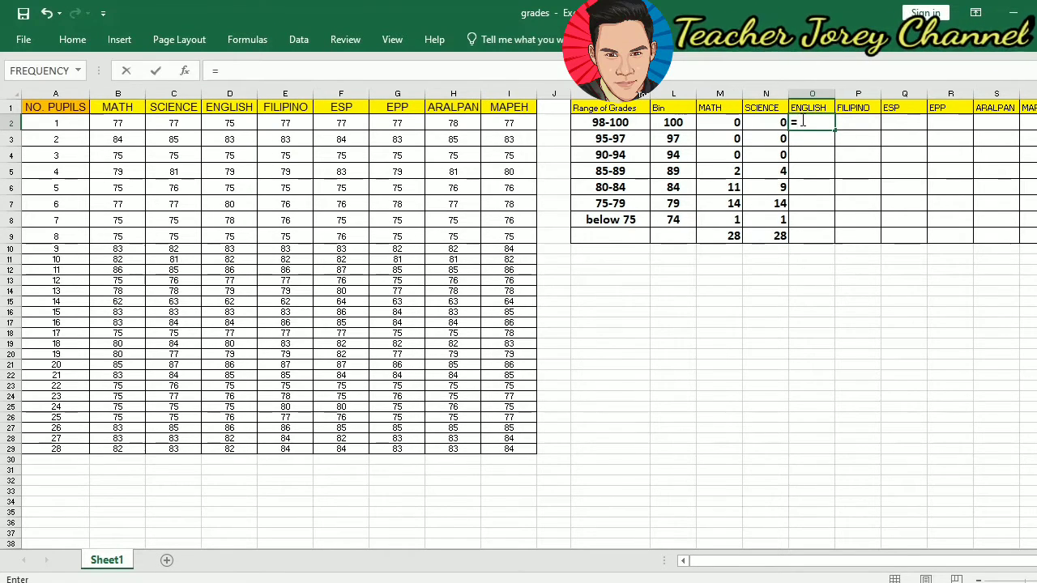
type("fre")
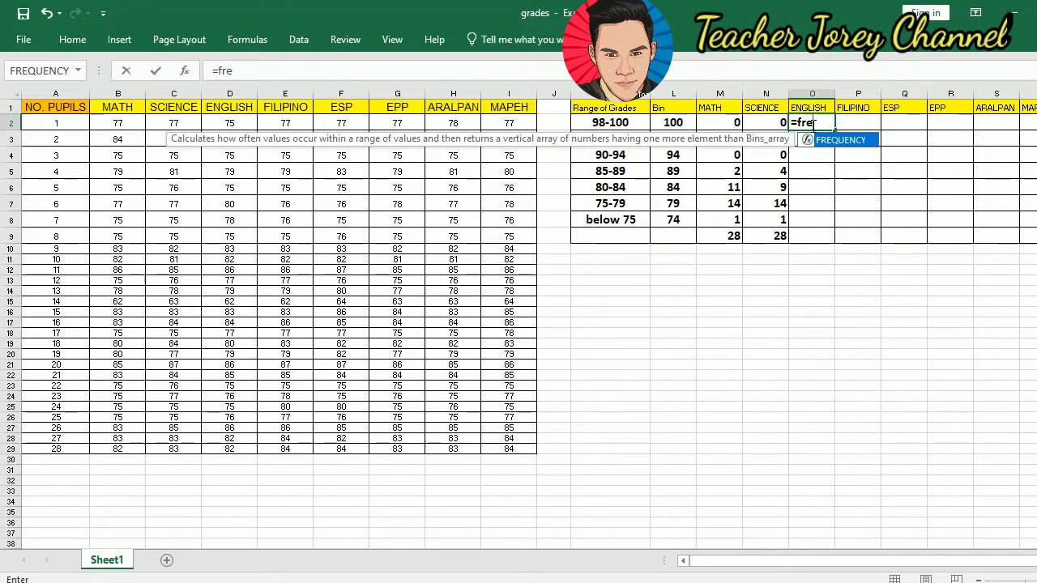
double_click(831, 142)
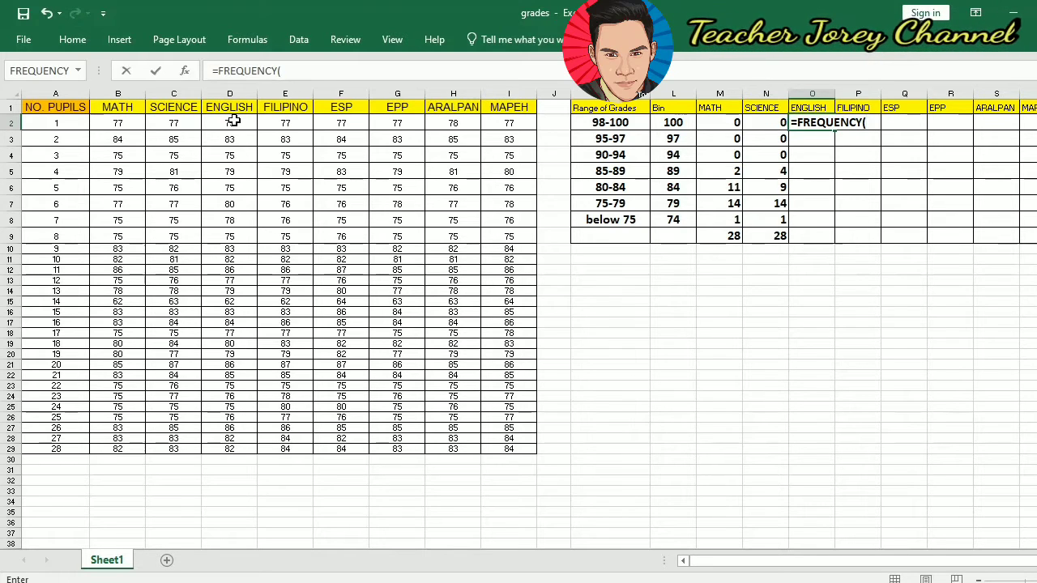
left_click(233, 120)
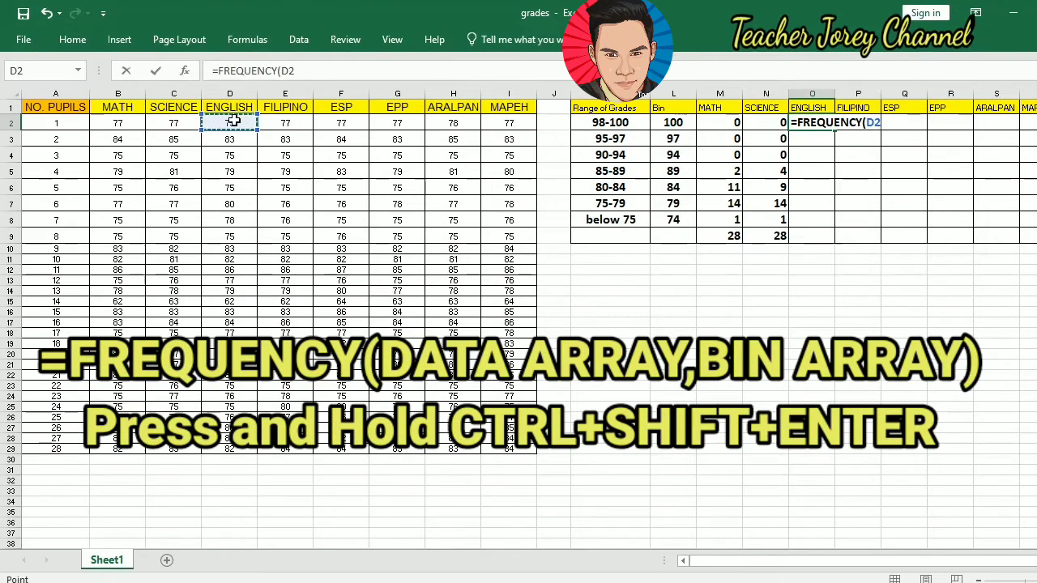
left_click_drag(232, 125, 231, 450)
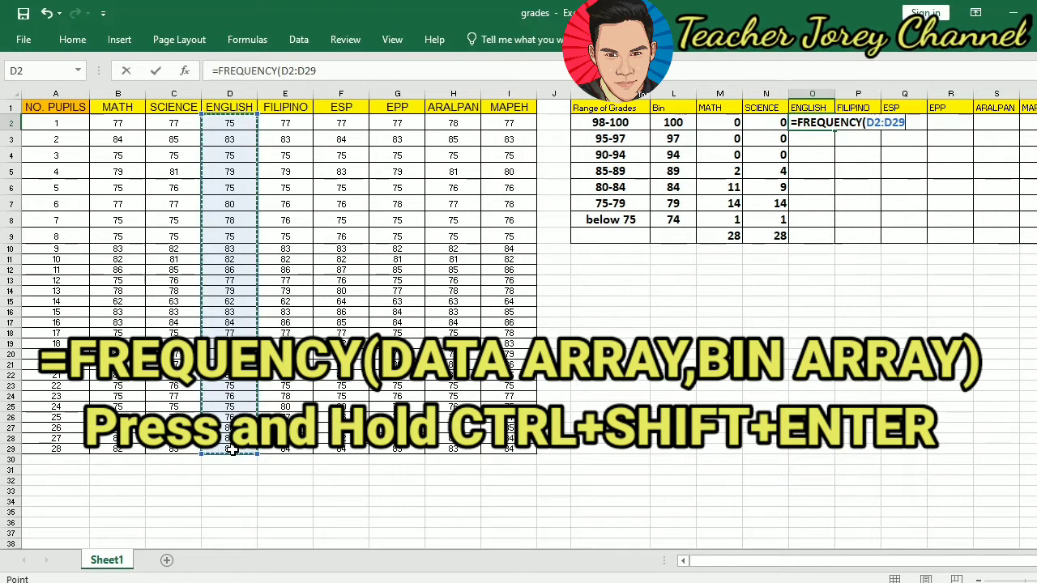
left_click(327, 71)
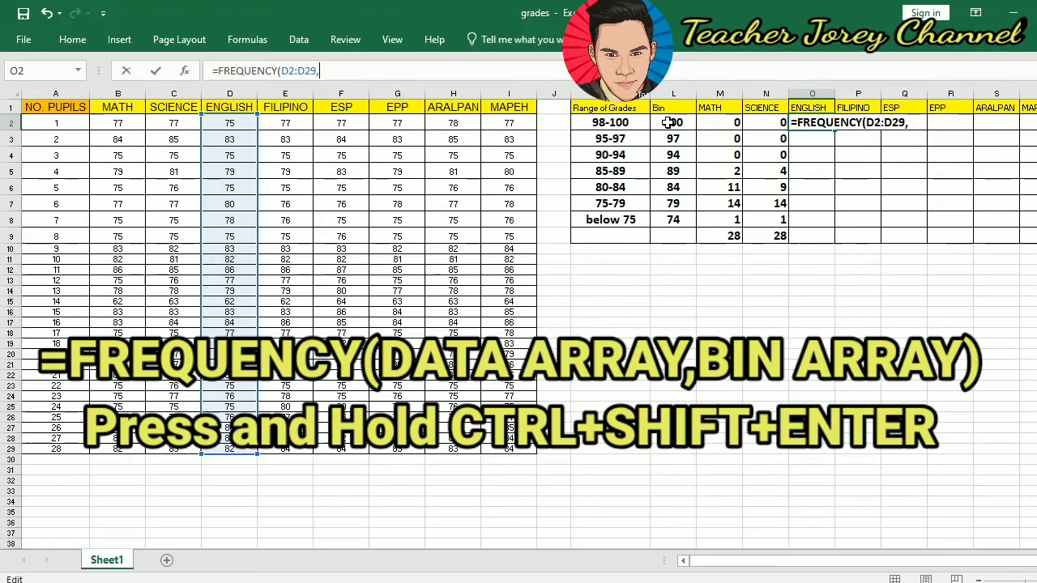
left_click_drag(667, 122, 673, 220)
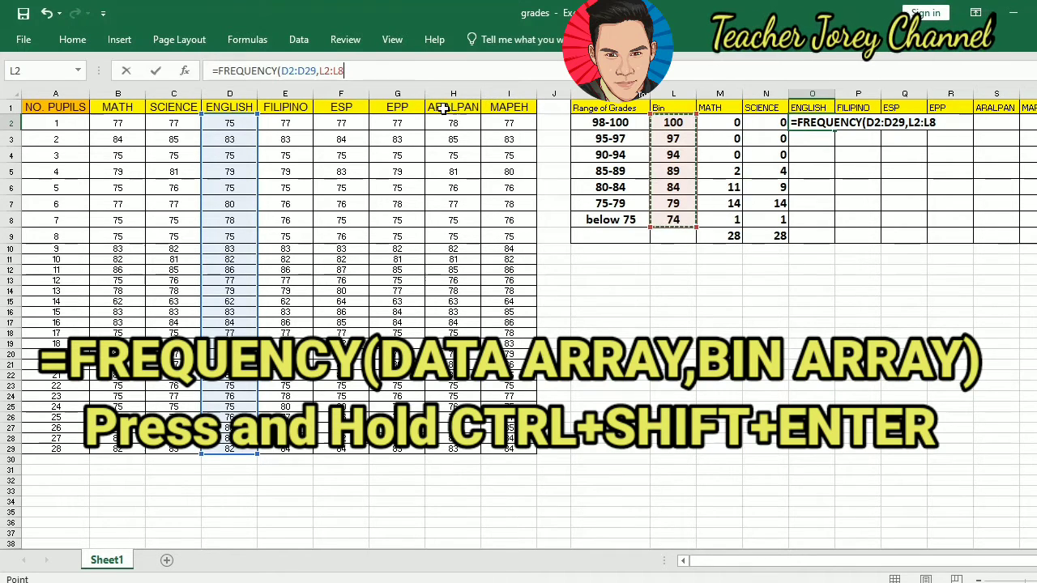
type(")")
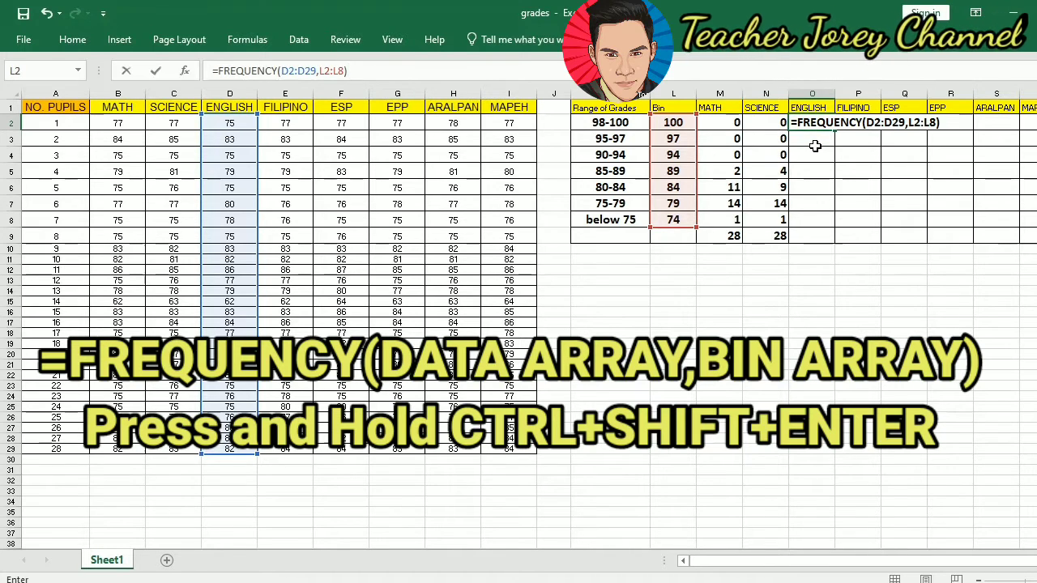
key("BackSpace")
key("BackSpace")
key("BackSpace")
key("BackSpace")
key("BackSpace")
key("BackSpace")
key("BackSpace")
key("BackSpace")
key("BackSpace")
key("BackSpace")
key("BackSpace")
key("BackSpace")
key("BackSpace")
key("BackSpace")
key("BackSpace")
key("BackSpace")
key("BackSpace")
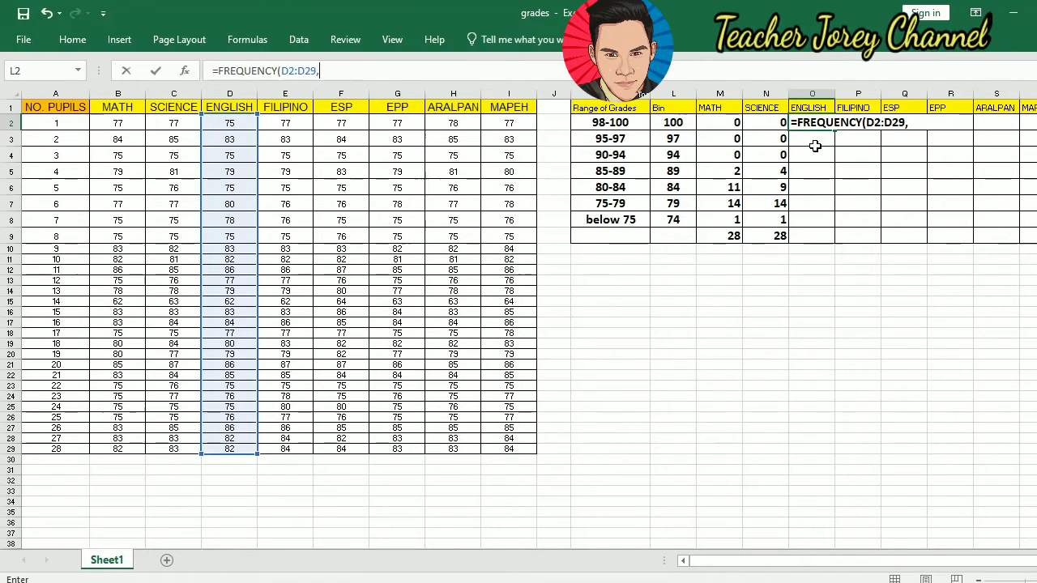
key("BackSpace")
key("BackSpace")
key("BackSpace")
key("BackSpace")
key("BackSpace")
key("BackSpace")
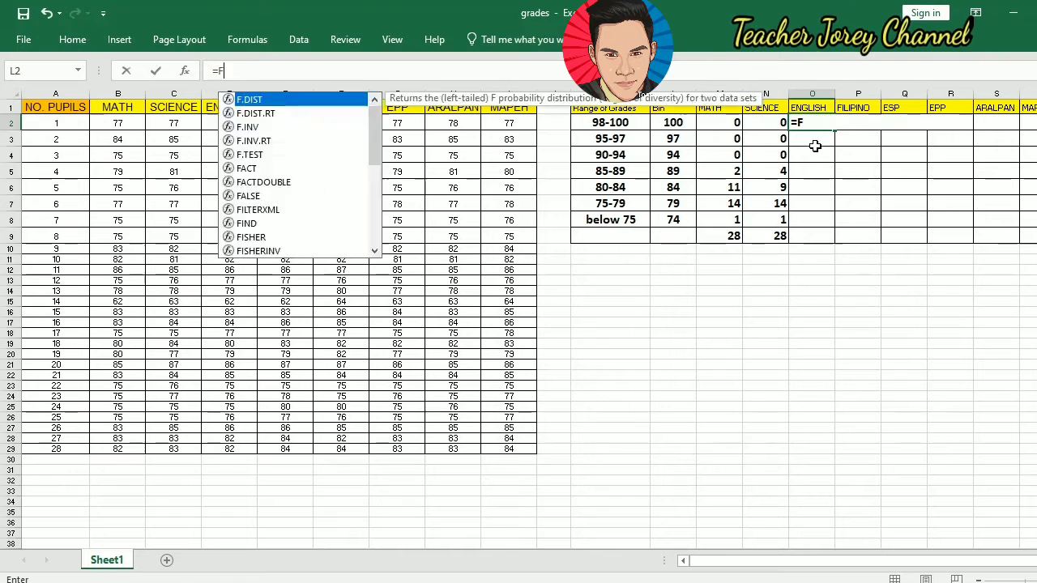
key("Return")
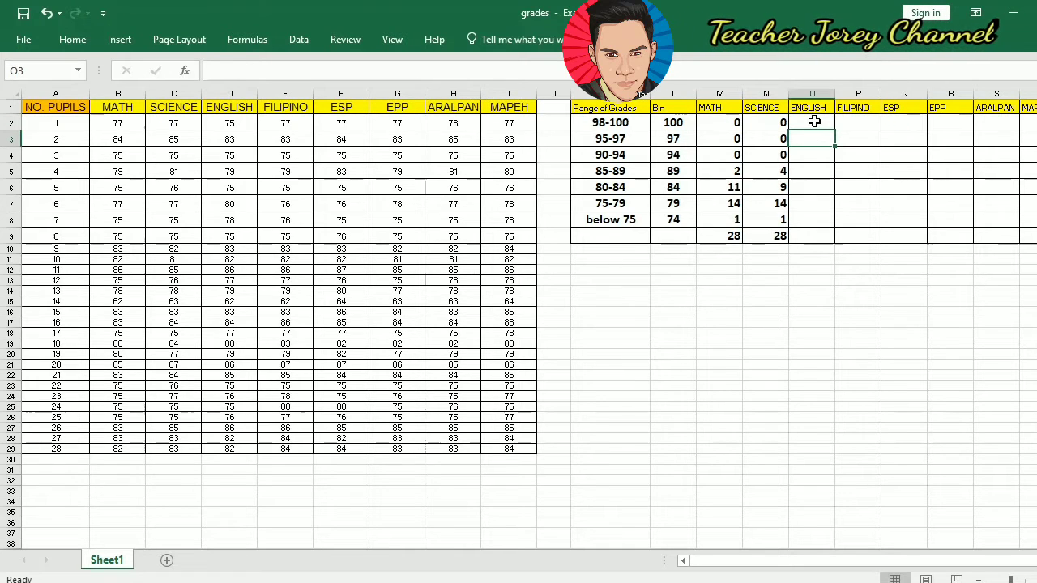
Insert the FREQUENCY function for the ENGLISH cells O2:O8
left_click(814, 121)
left_click_drag(814, 122, 799, 216)
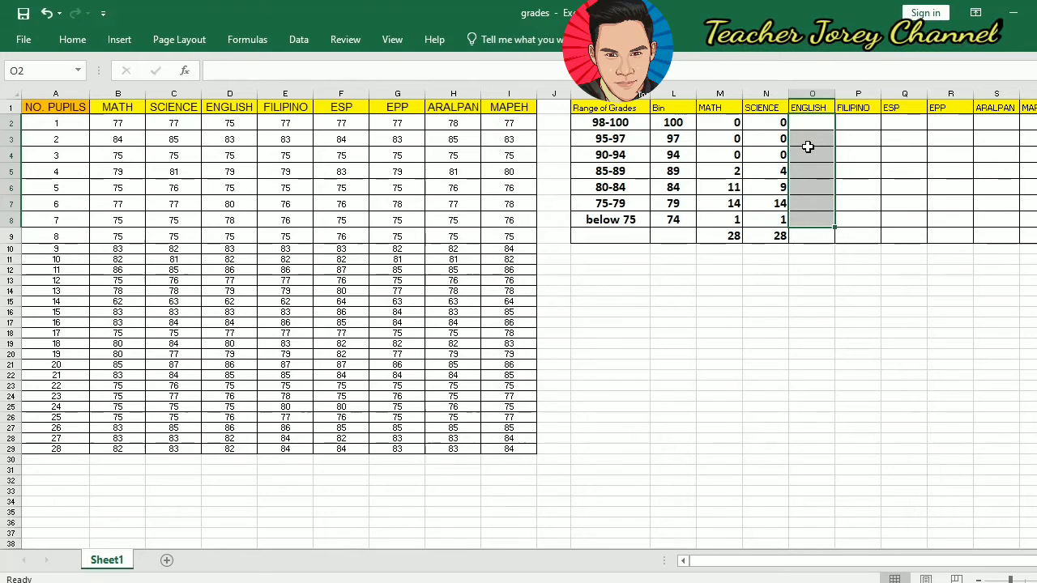
type("=fre")
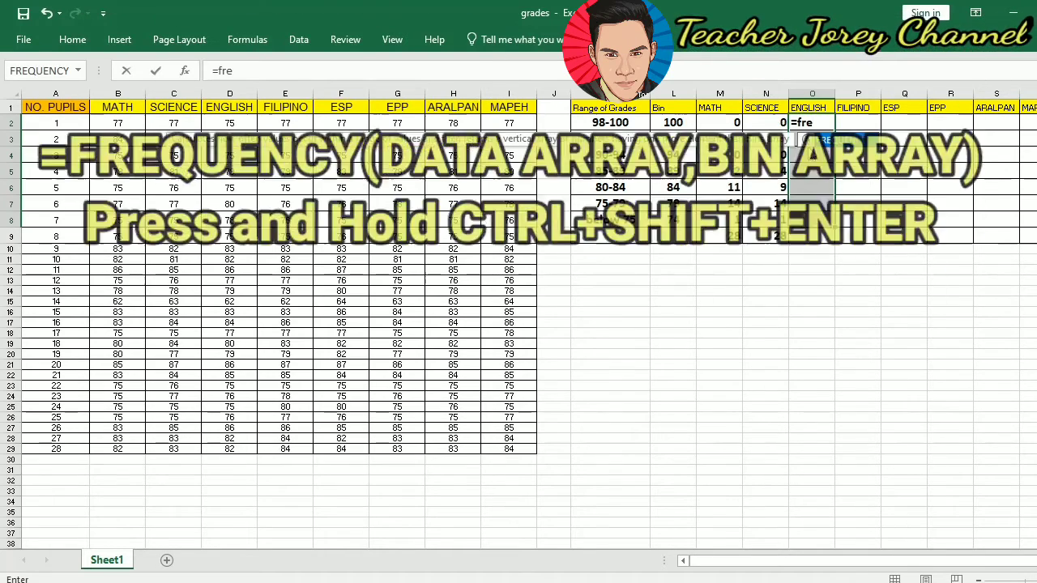
key("Tab")
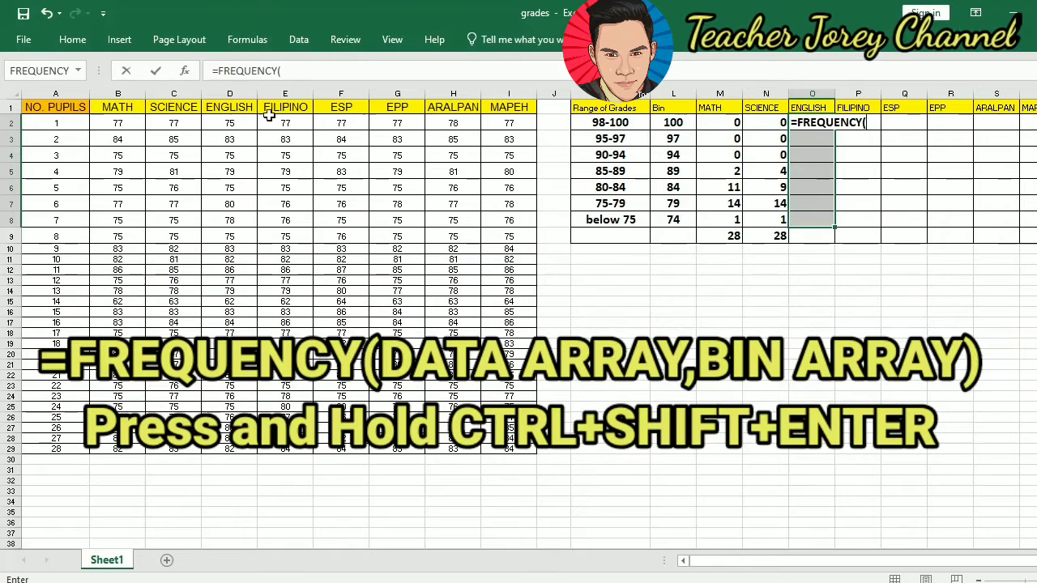
Set FREQUENCY's data array to D2:D29 and bins array to L2:L8, and enter it as an array formula across O2:O8
left_click(225, 123)
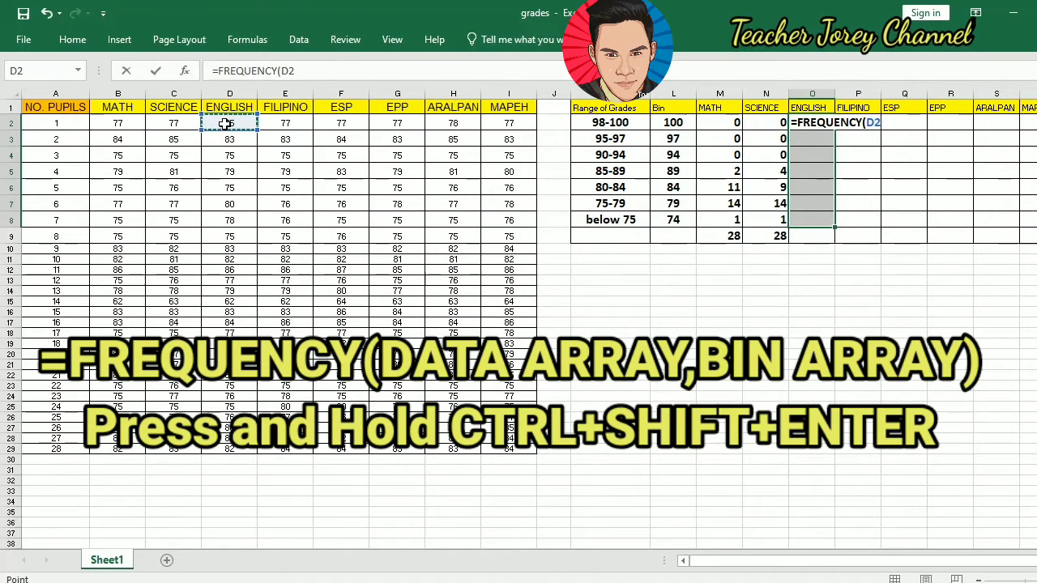
left_click_drag(225, 123, 227, 446)
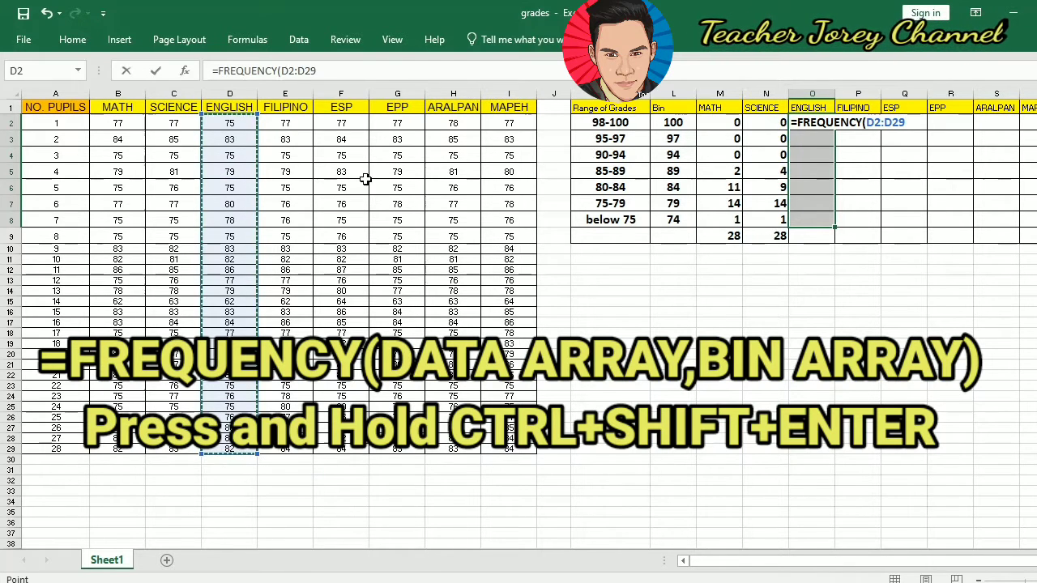
left_click(322, 74)
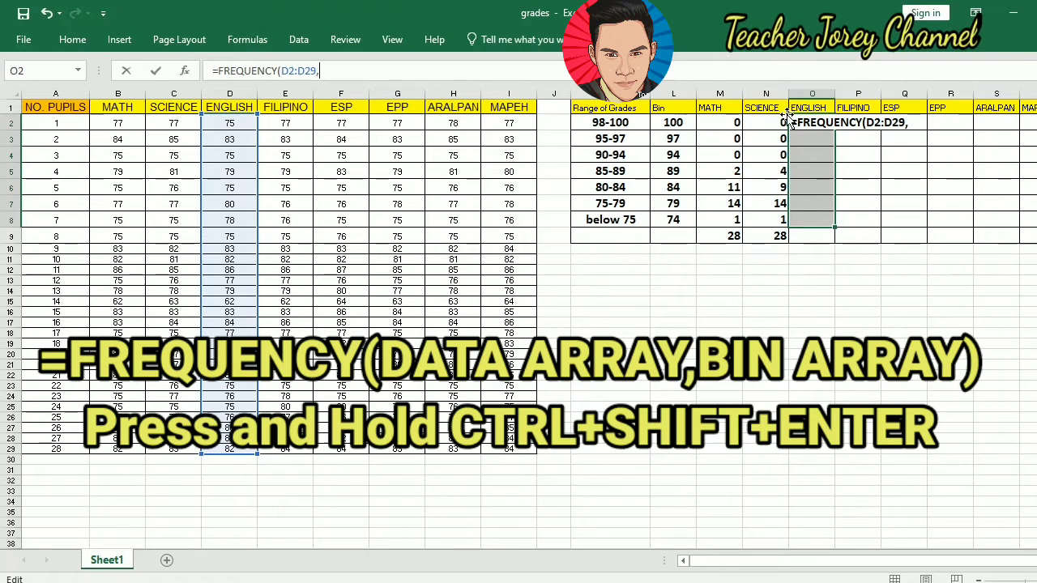
left_click_drag(674, 121, 672, 219)
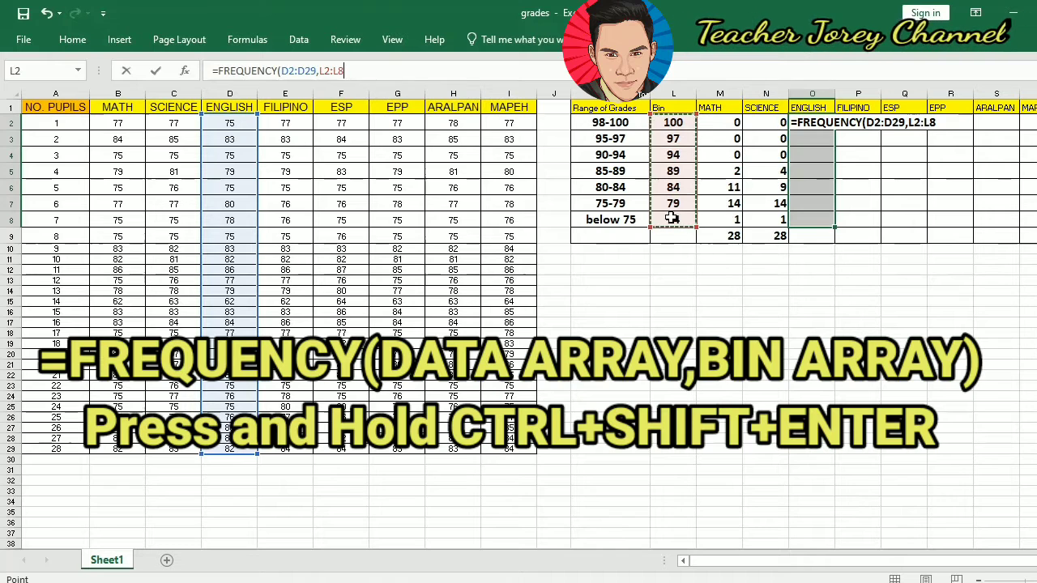
type(")")
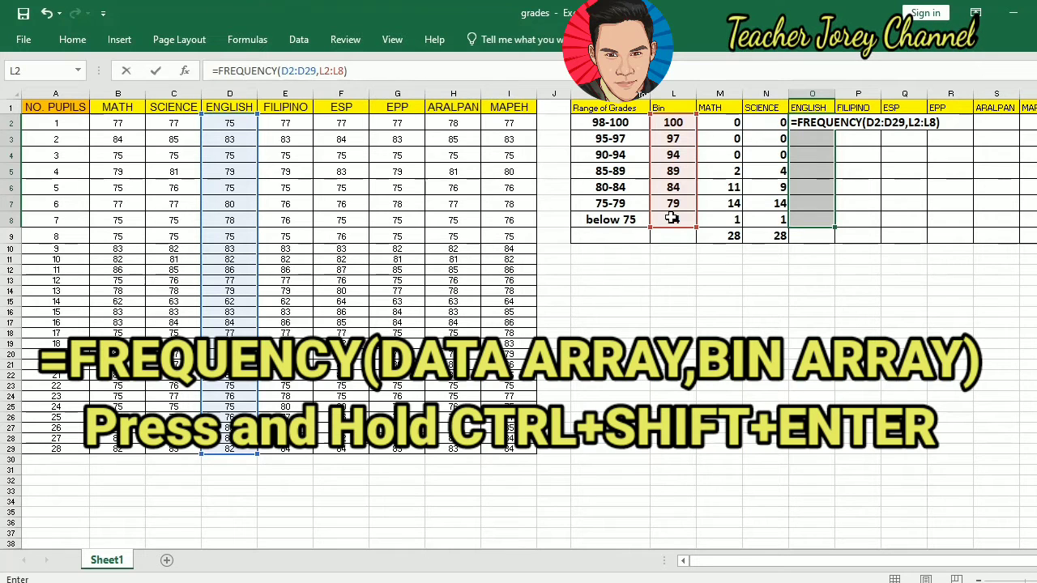
key("ctrl+shift+Return")
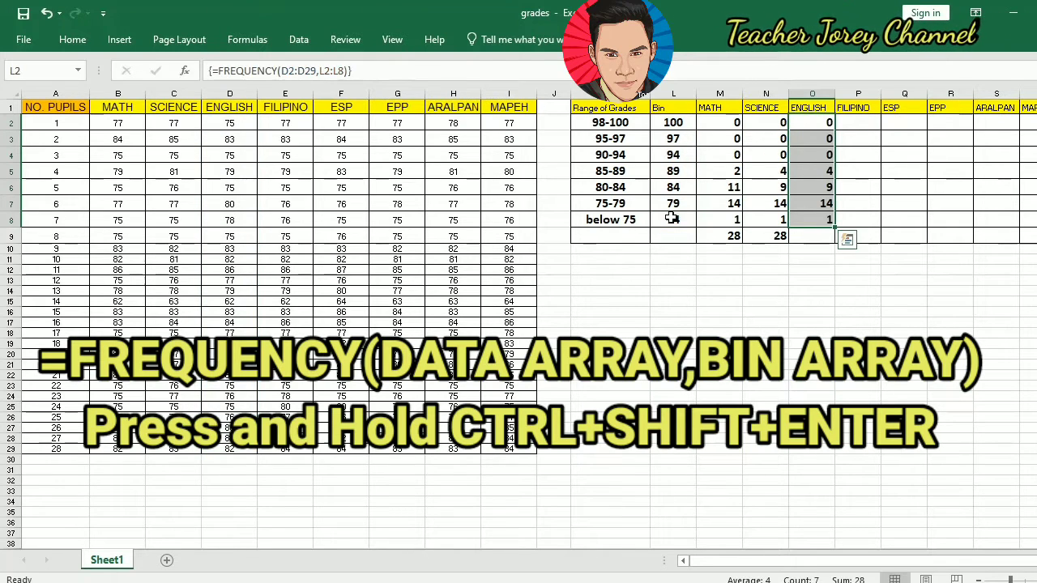
Copy the SCIENCE total formula from N9 into O9 to total the ENGLISH frequency counts
left_click(807, 237)
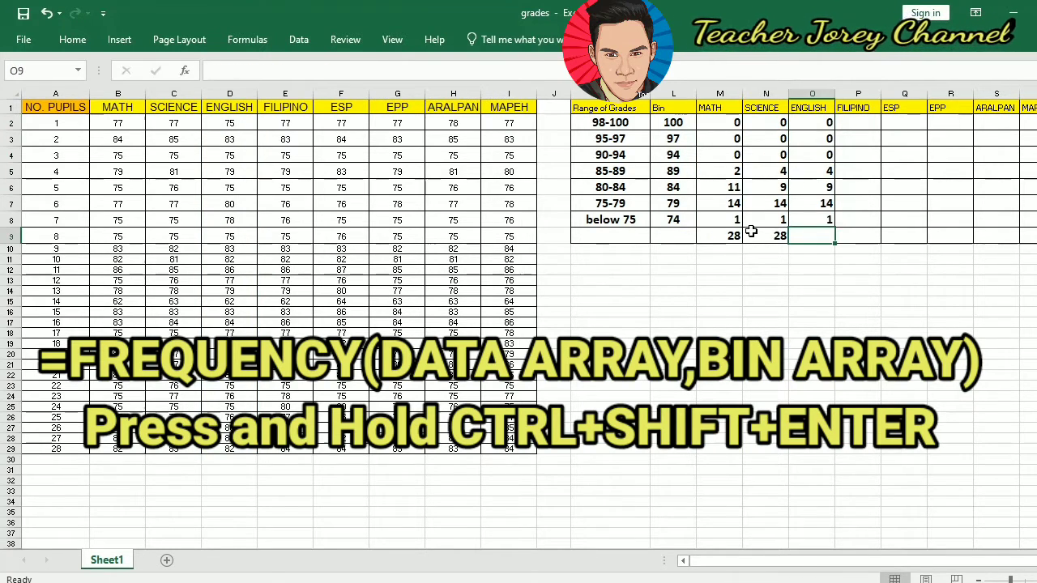
left_click(776, 237)
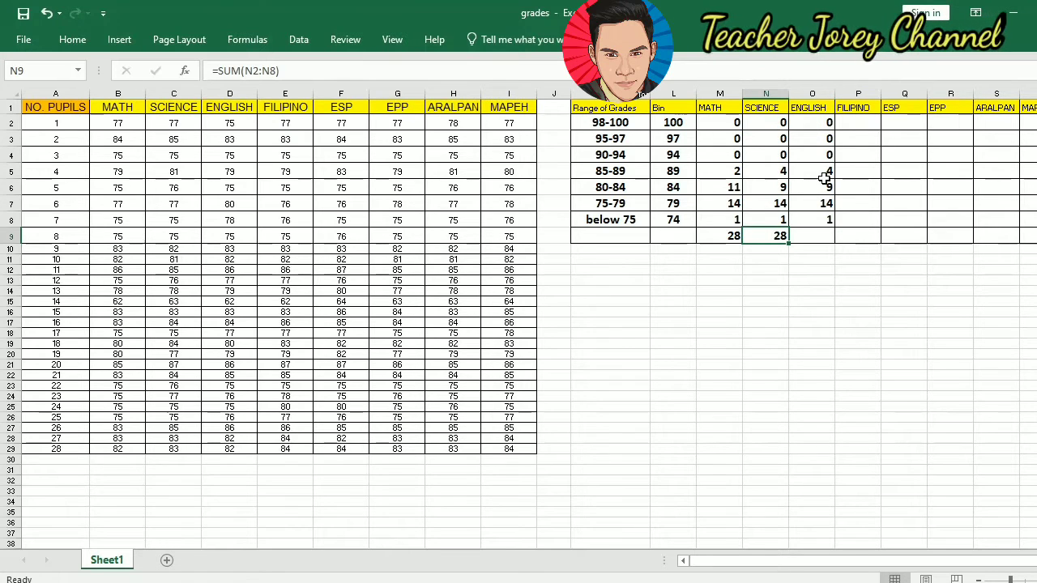
right_click(773, 238)
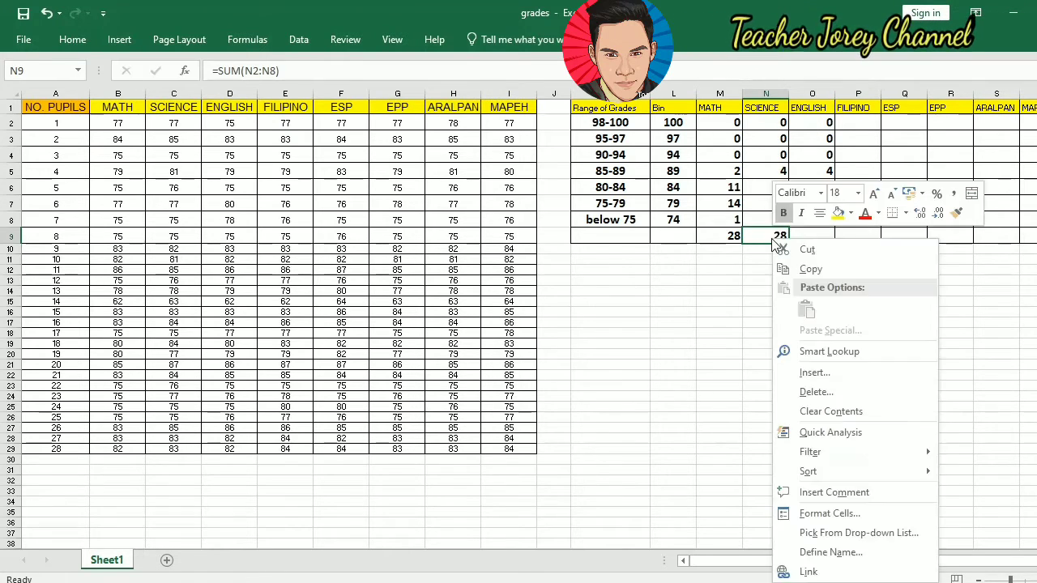
left_click(811, 269)
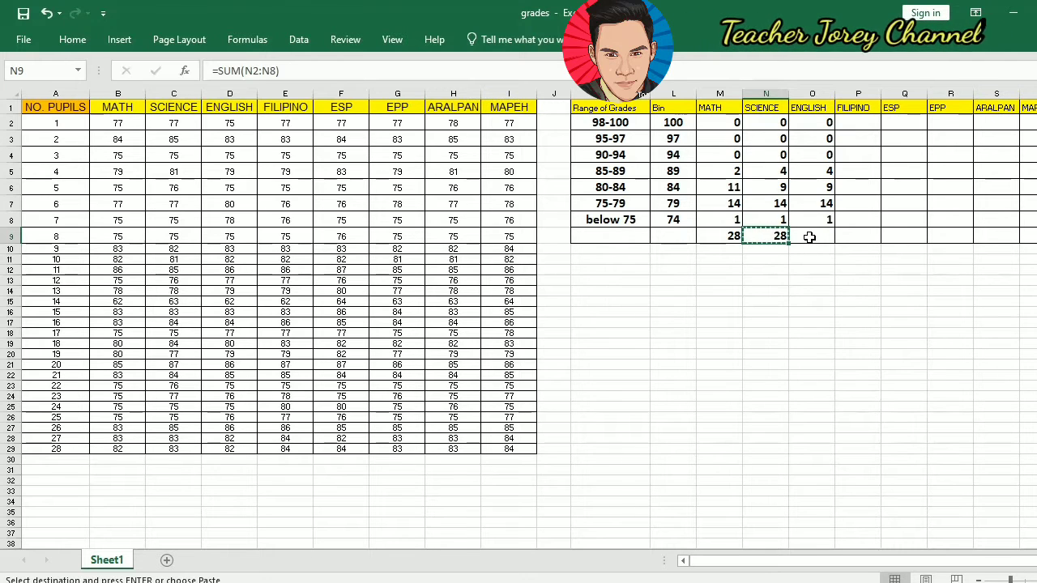
left_click(809, 236)
key("Return")
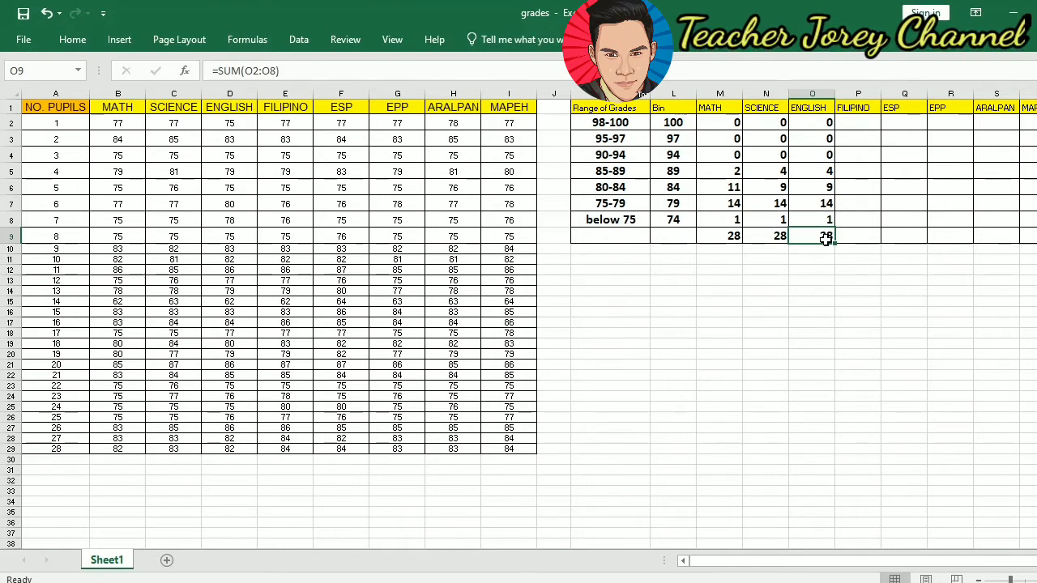
Copy the ENGLISH total formula from O9 into P9:T9 for the FILIPINO through MAPEH columns
key("ctrl+c")
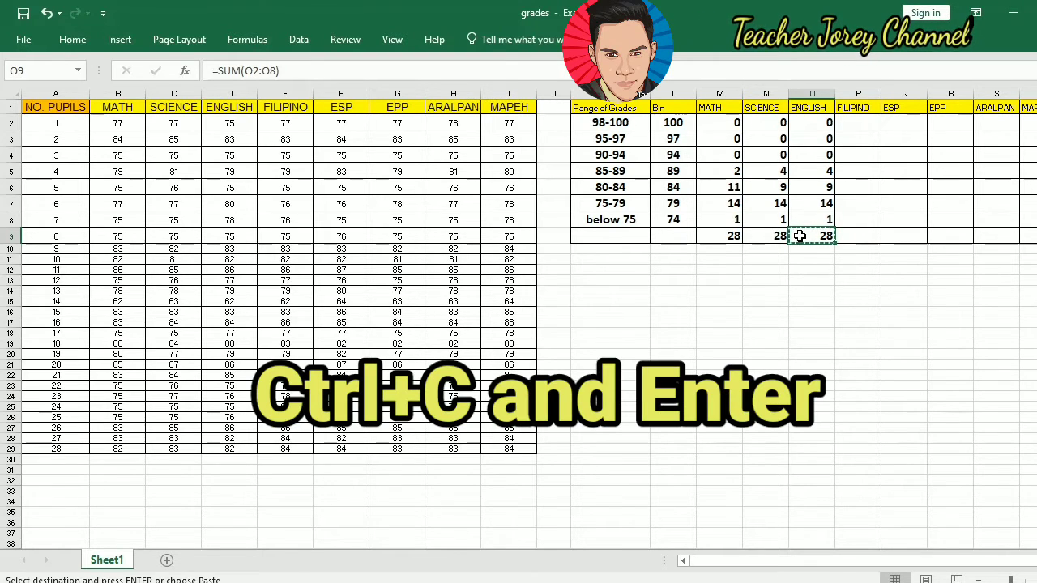
left_click_drag(847, 236, 1028, 236)
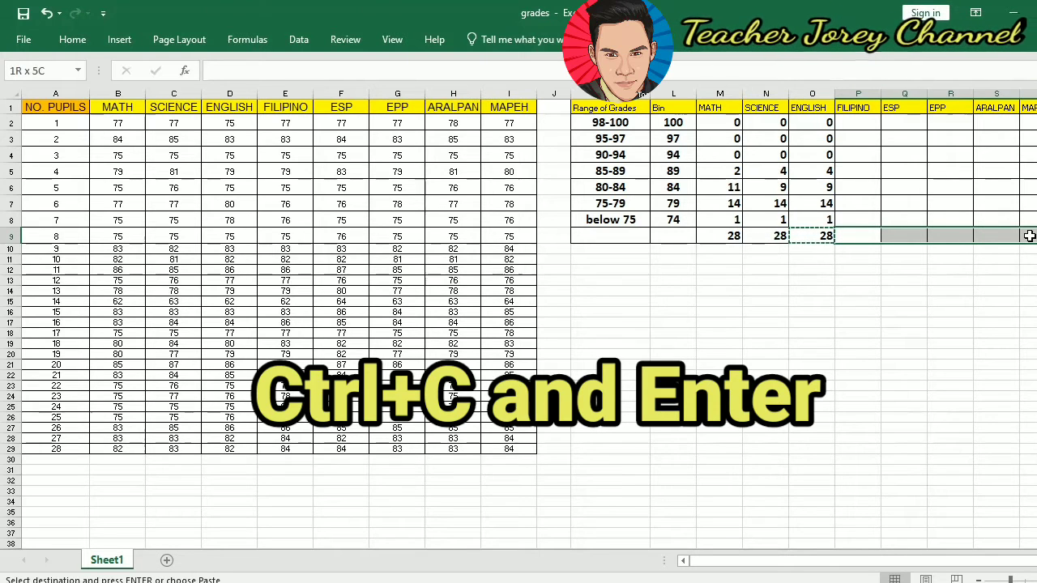
key("Return")
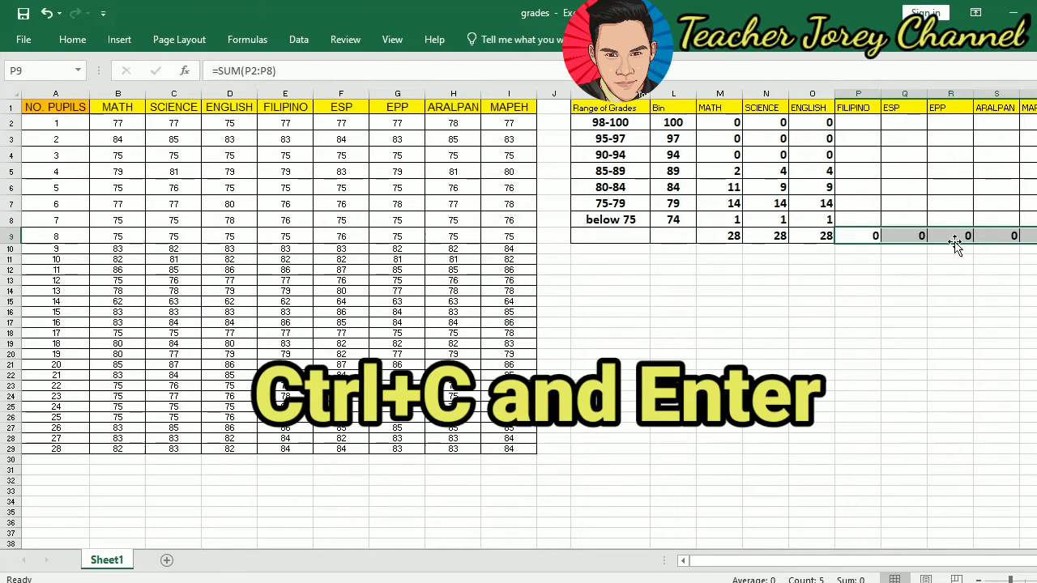
left_click(863, 257)
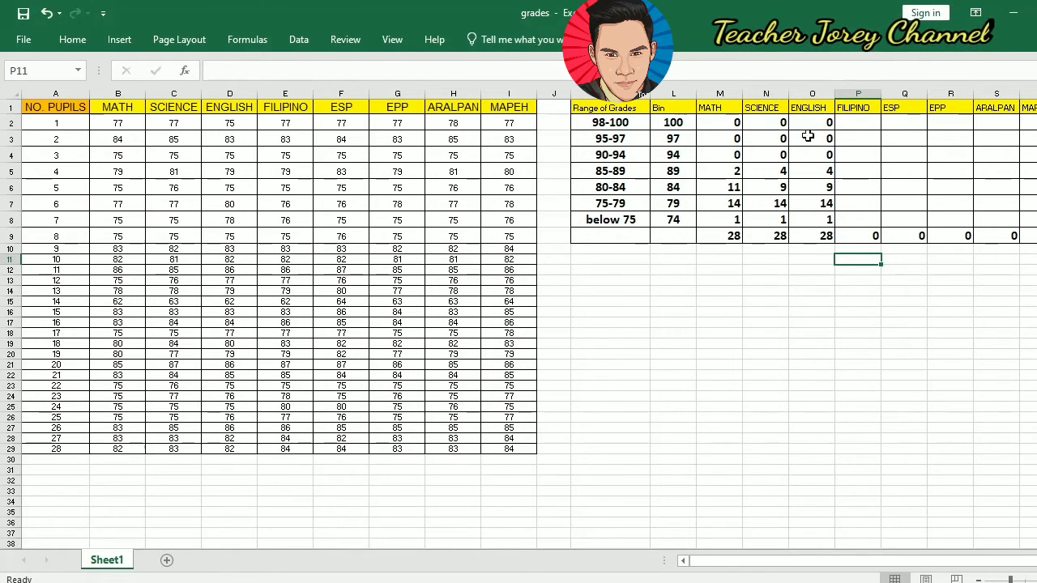
Start a FREQUENCY formula across the FILIPINO frequency cells P2:P8
left_click(856, 122)
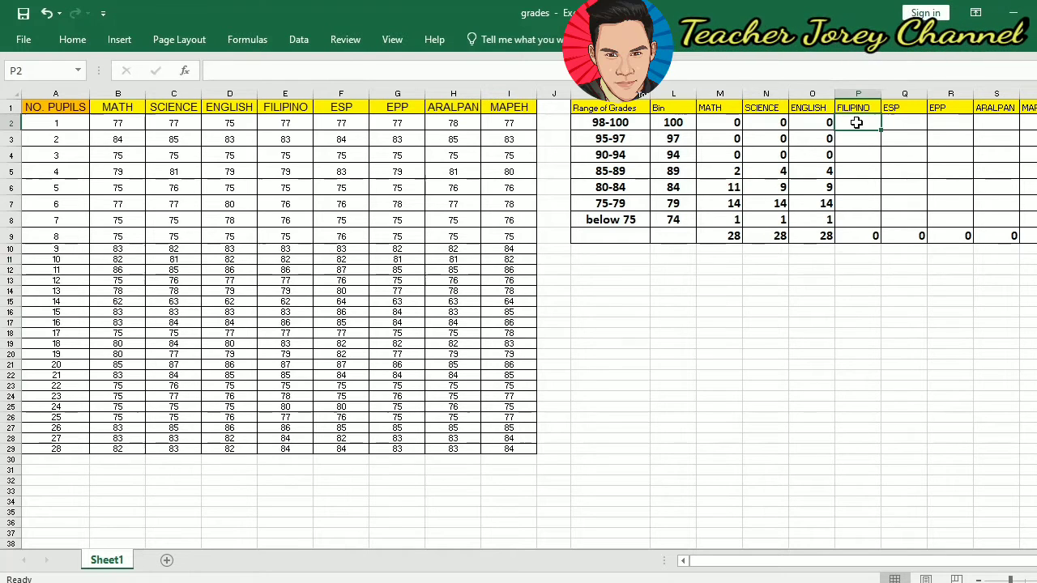
left_click_drag(856, 127, 858, 217)
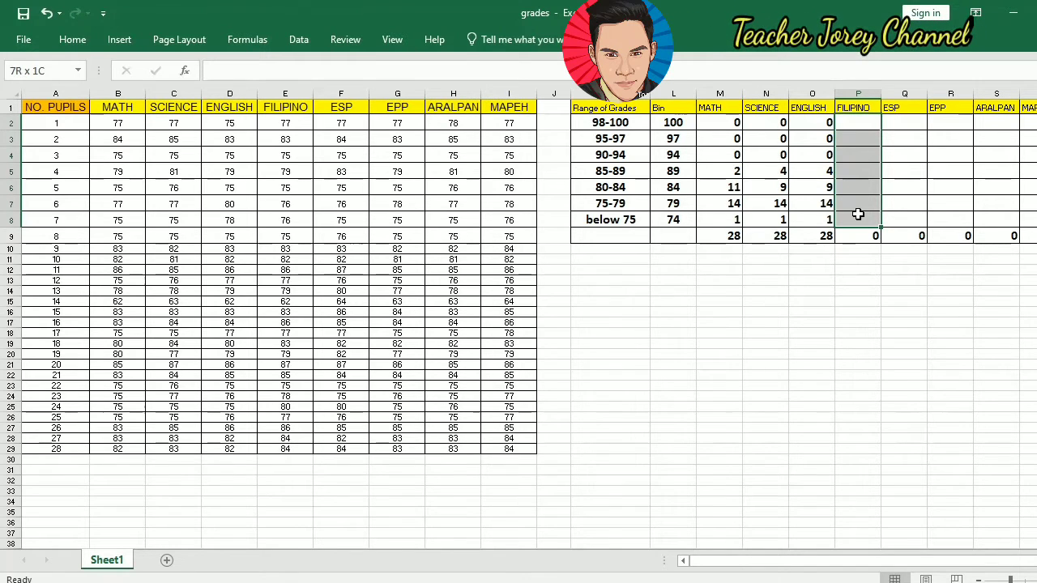
left_click_drag(857, 213, 1029, 215)
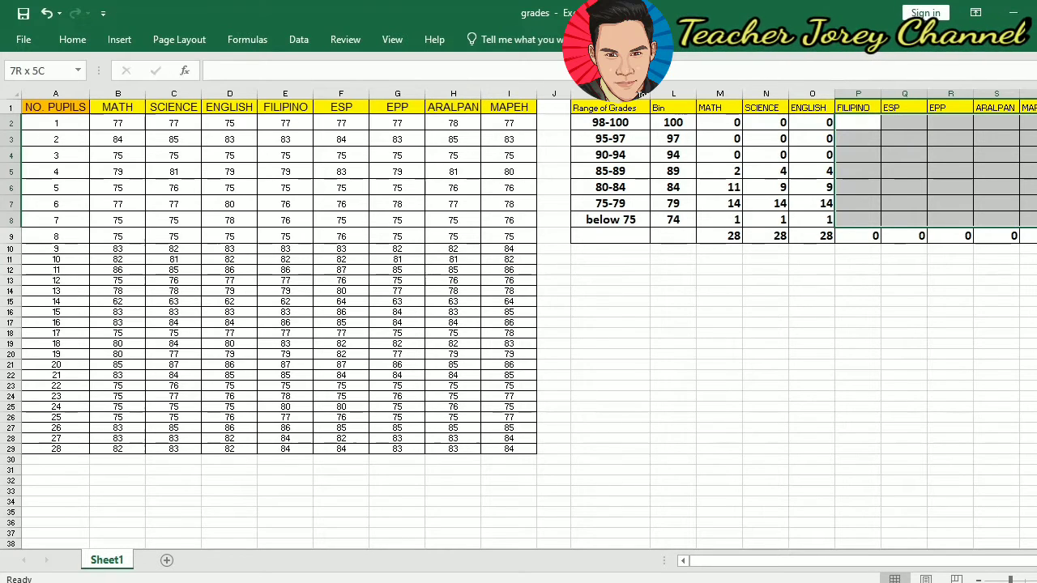
left_click_drag(1029, 215, 842, 220)
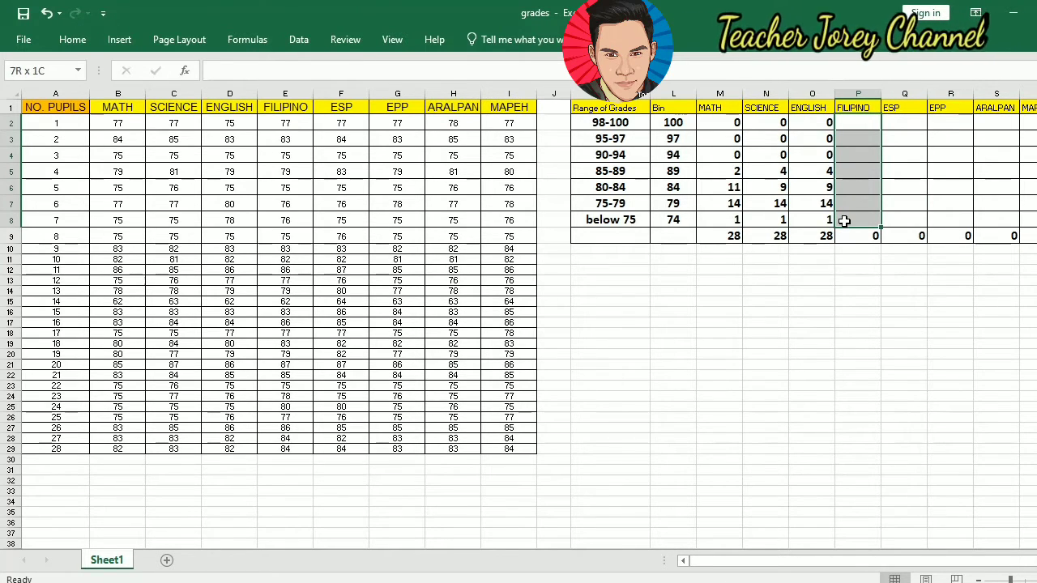
left_click_drag(844, 220, 844, 221)
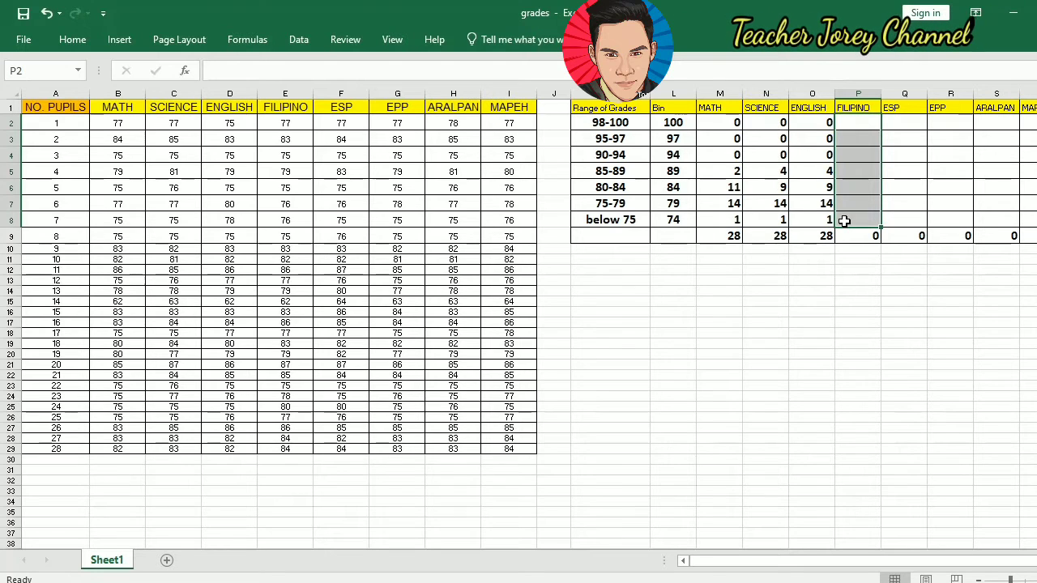
type("=")
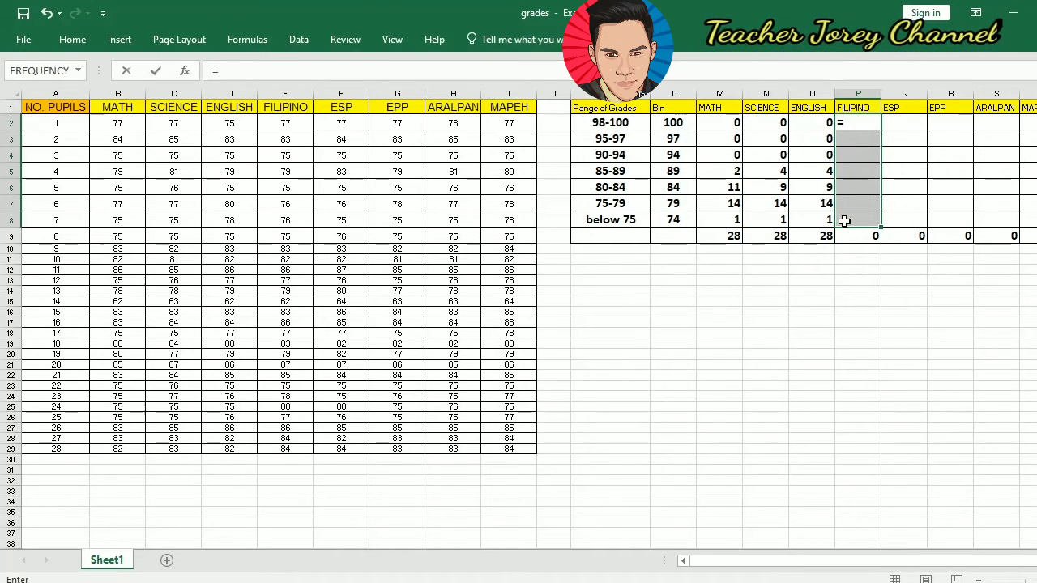
type("fre")
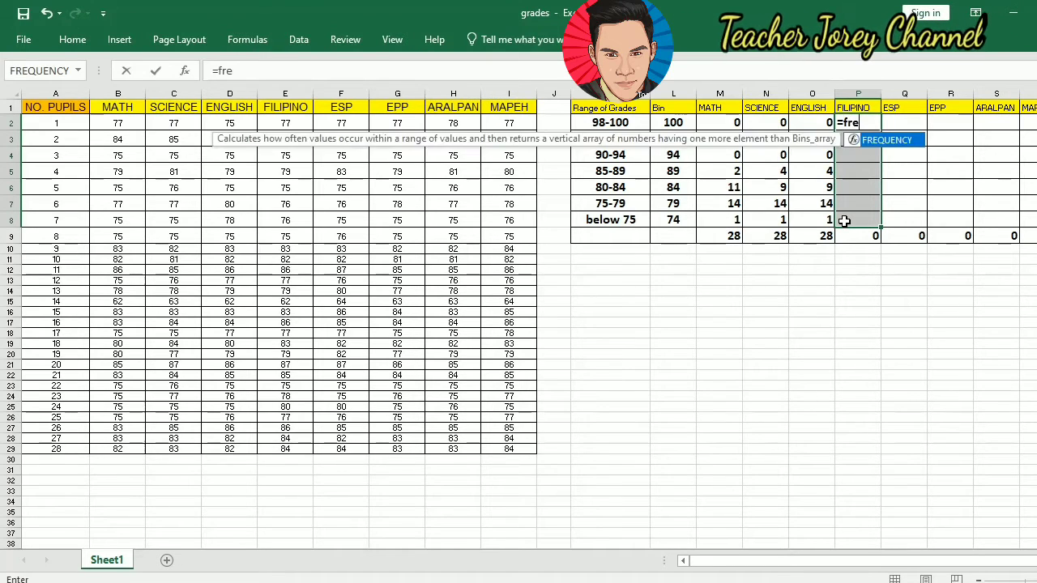
double_click(886, 141)
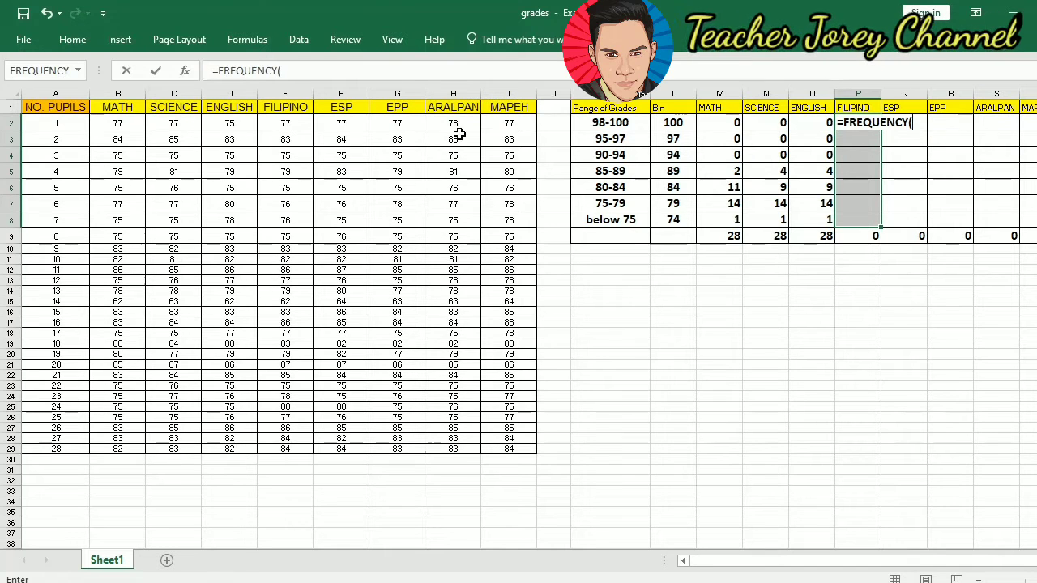
Set FREQUENCY's data array to E2:E29 and bins array to L2:L8, and enter it as an array formula across P2:P8
left_click(292, 121)
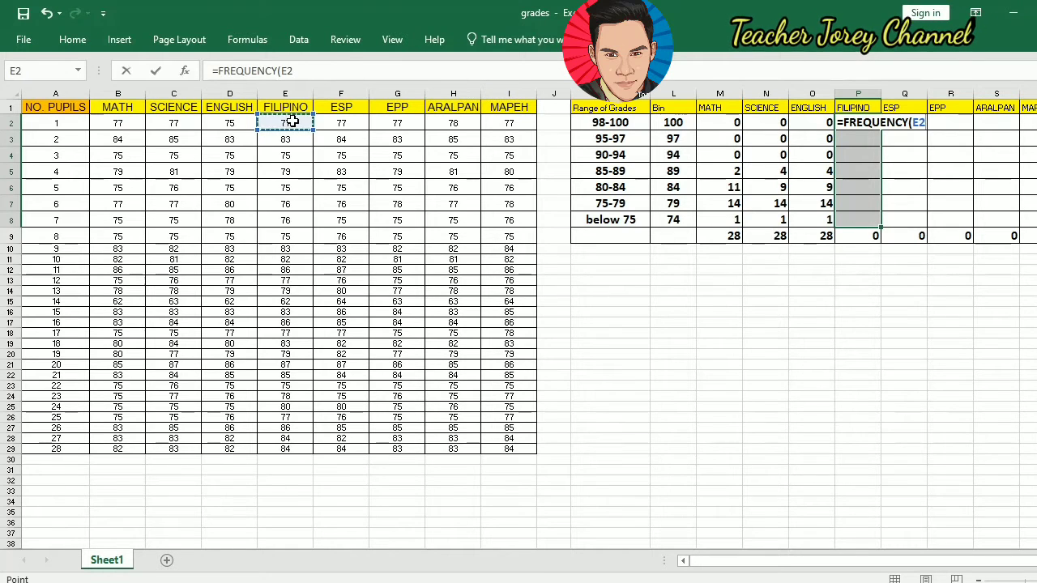
left_click_drag(292, 121, 285, 448)
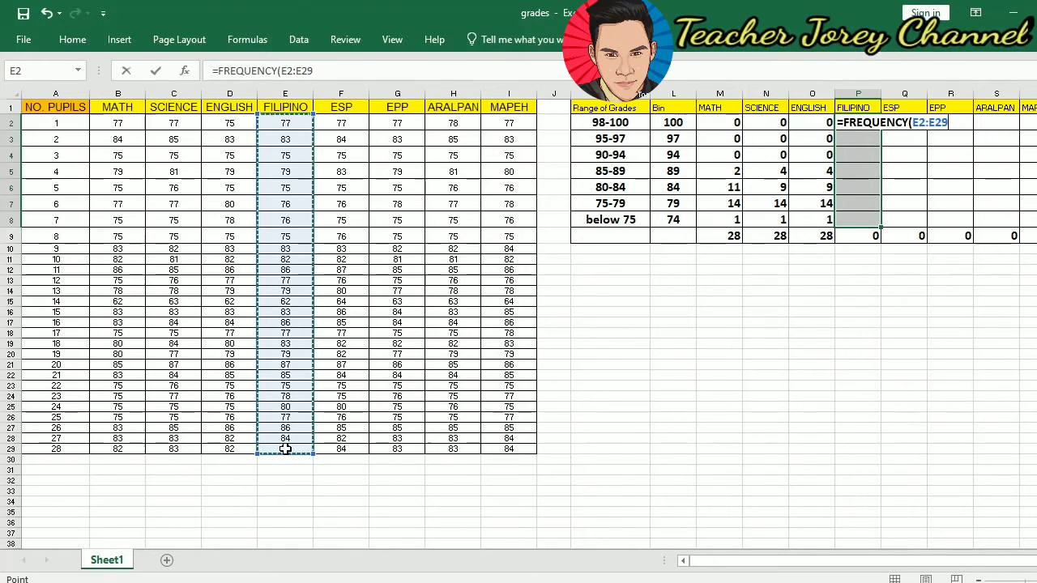
left_click(322, 69)
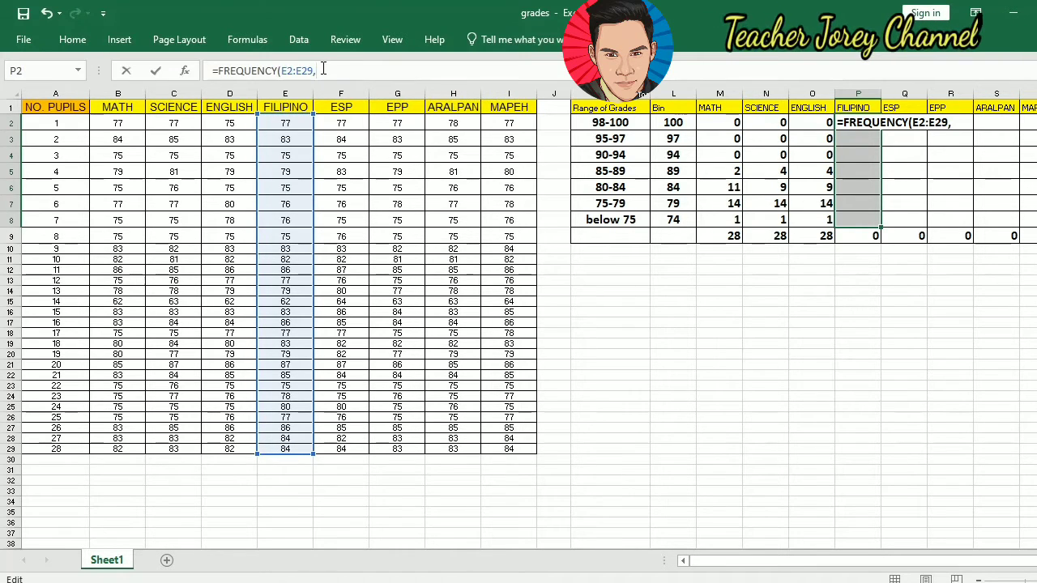
left_click(667, 122)
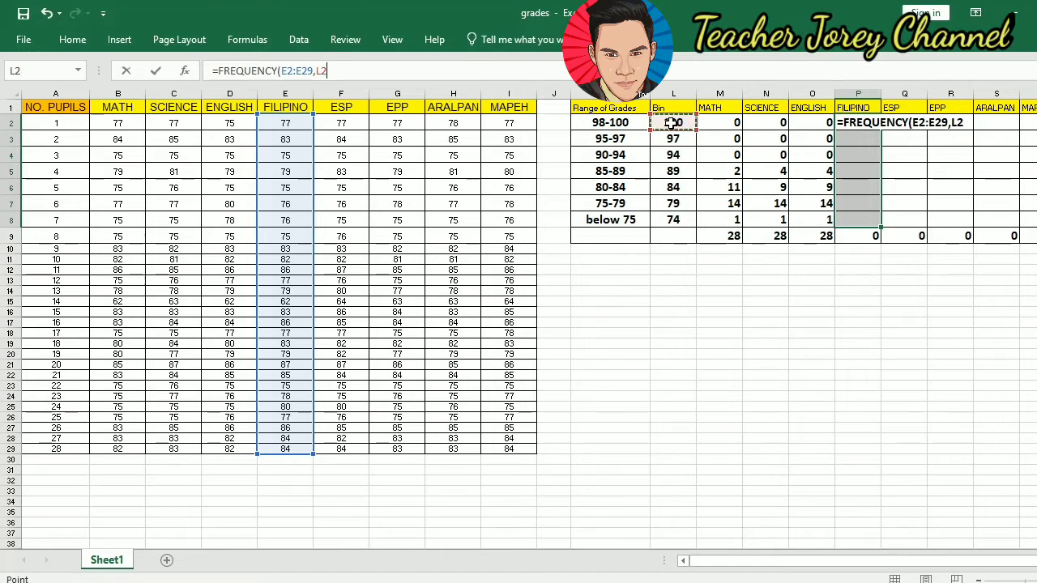
left_click_drag(672, 123, 672, 220)
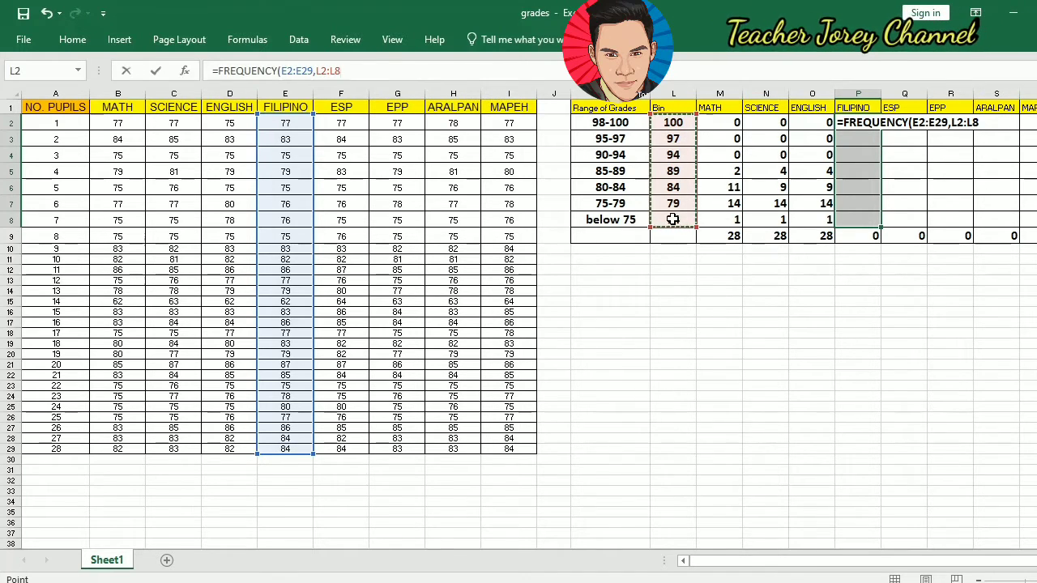
type(")")
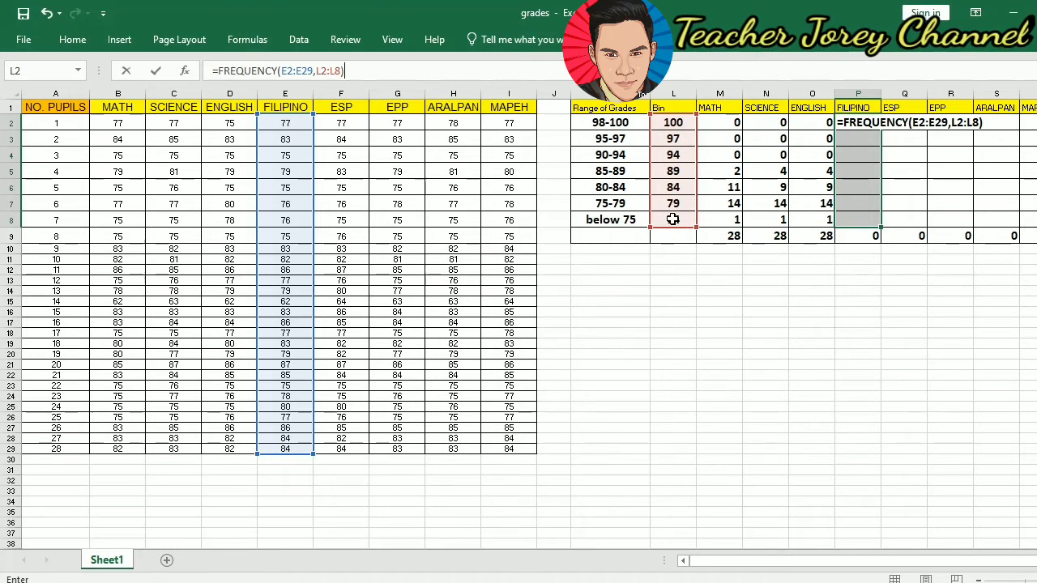
key("ctrl+shift+Return")
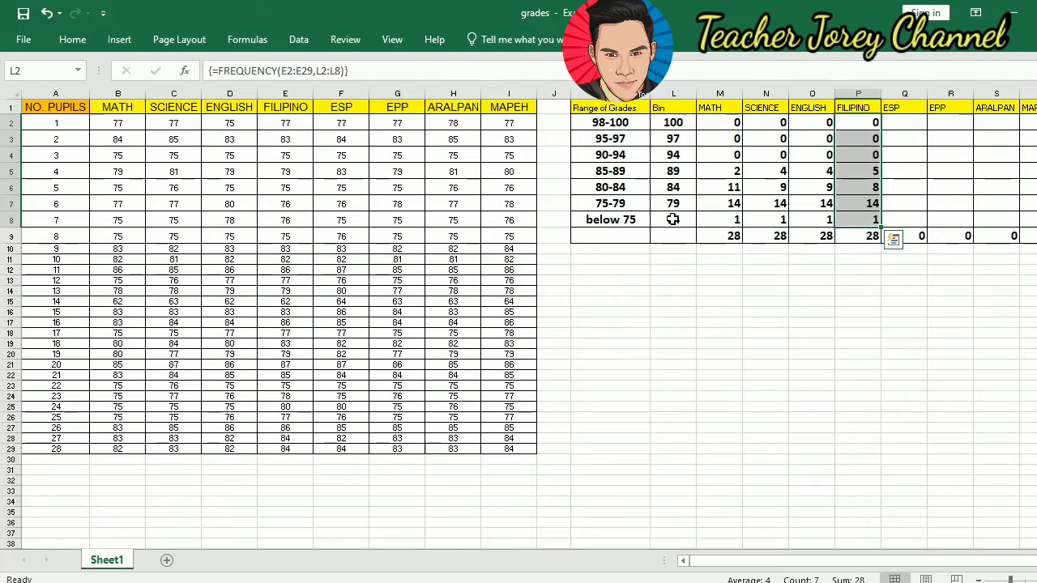
Start a FREQUENCY formula across the ESP frequency cells Q2:Q8
left_click(919, 136)
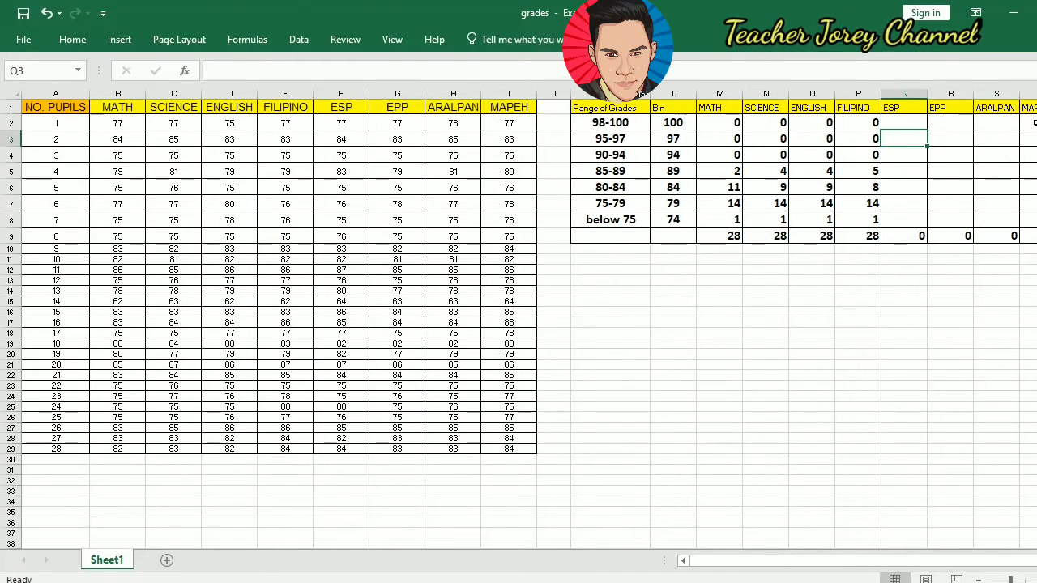
left_click(892, 122)
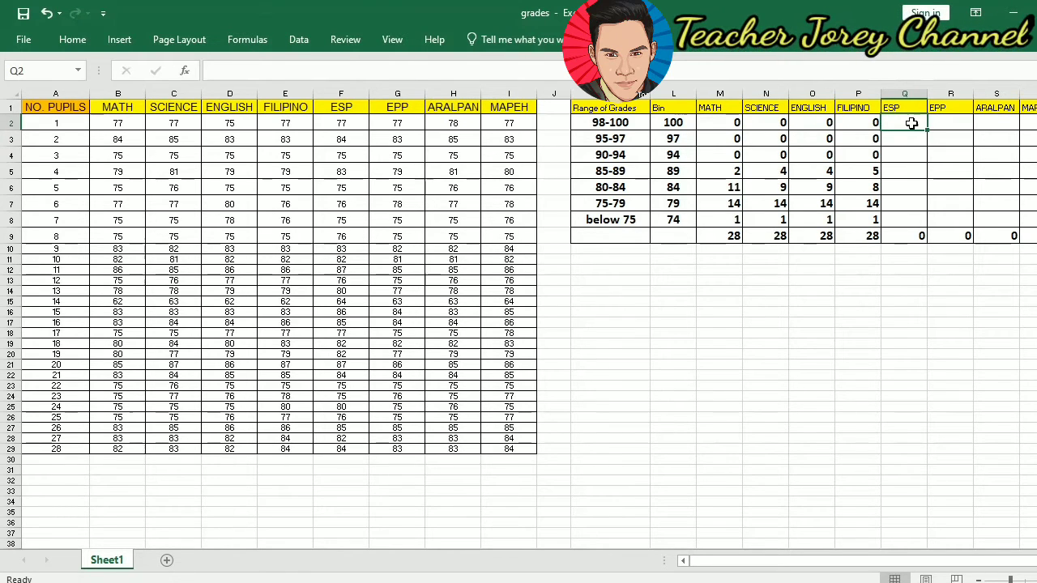
left_click_drag(907, 123, 903, 219)
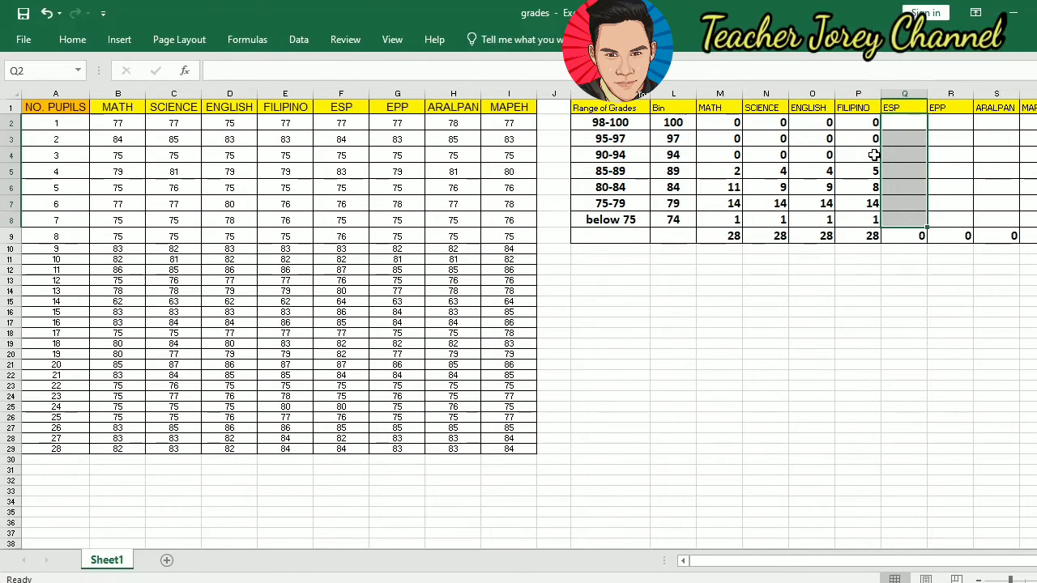
type("=")
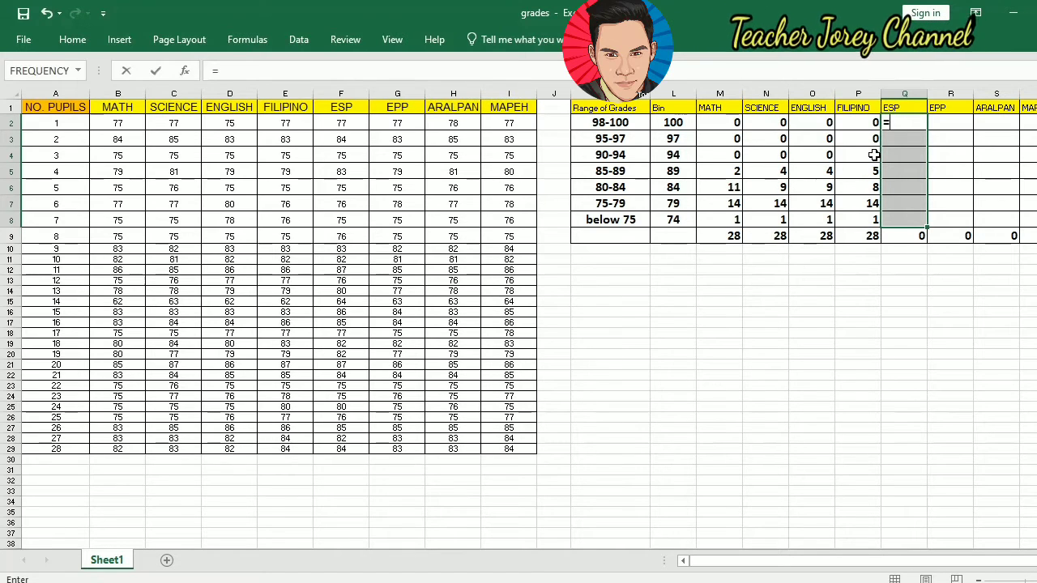
type("fre")
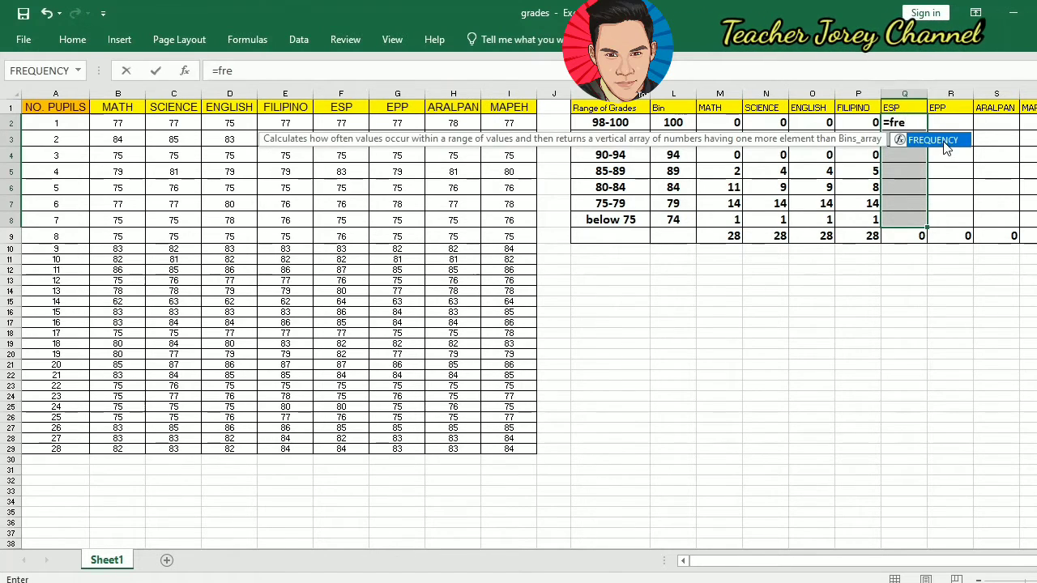
double_click(940, 141)
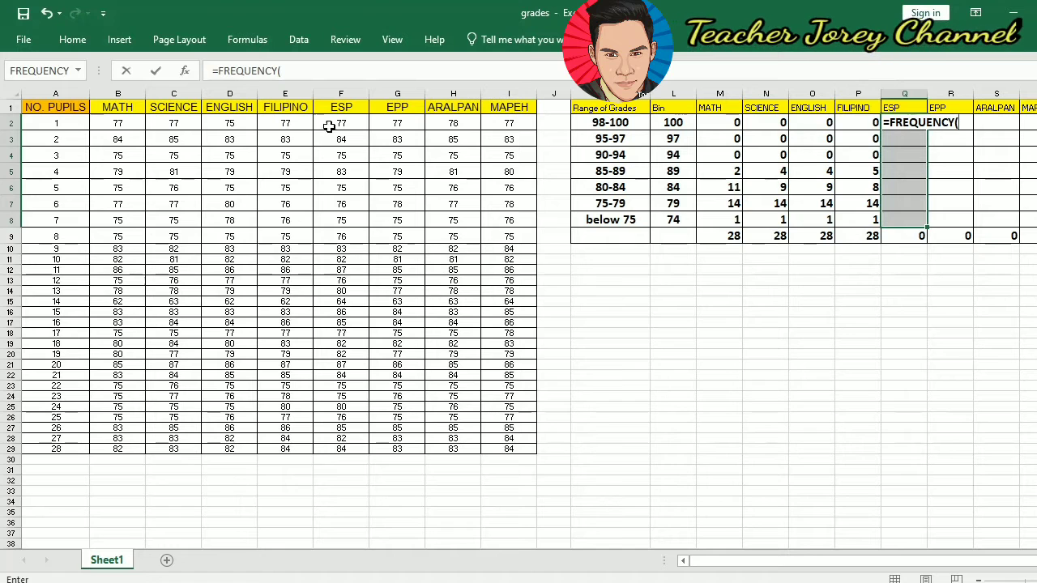
Set FREQUENCY's data array to F2:F29 and bins array to L2:L8, and enter it as an array formula across Q2:Q8
left_click_drag(330, 123, 342, 445)
left_click(337, 72)
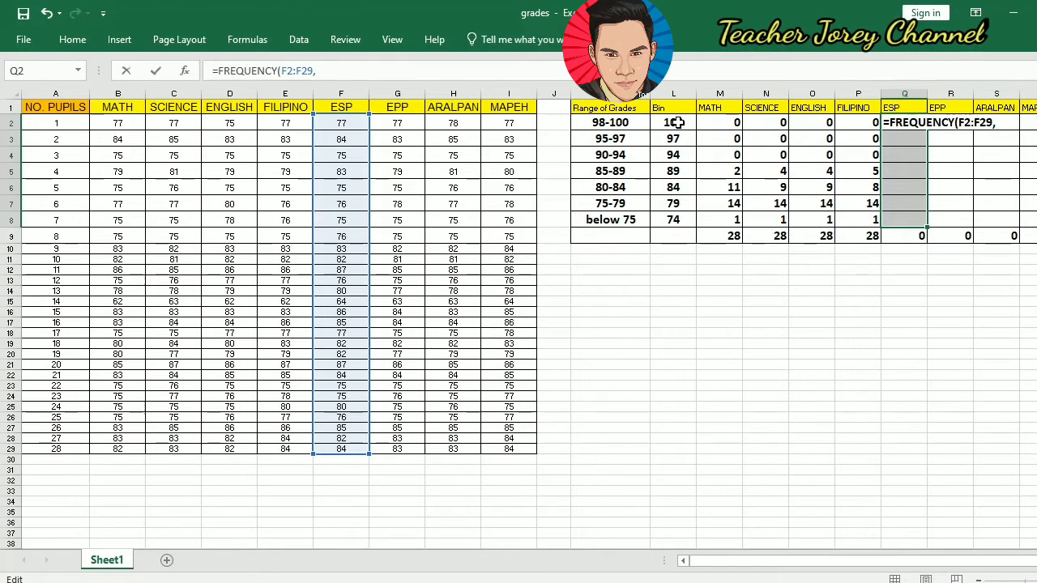
left_click_drag(677, 123, 669, 228)
type(")")
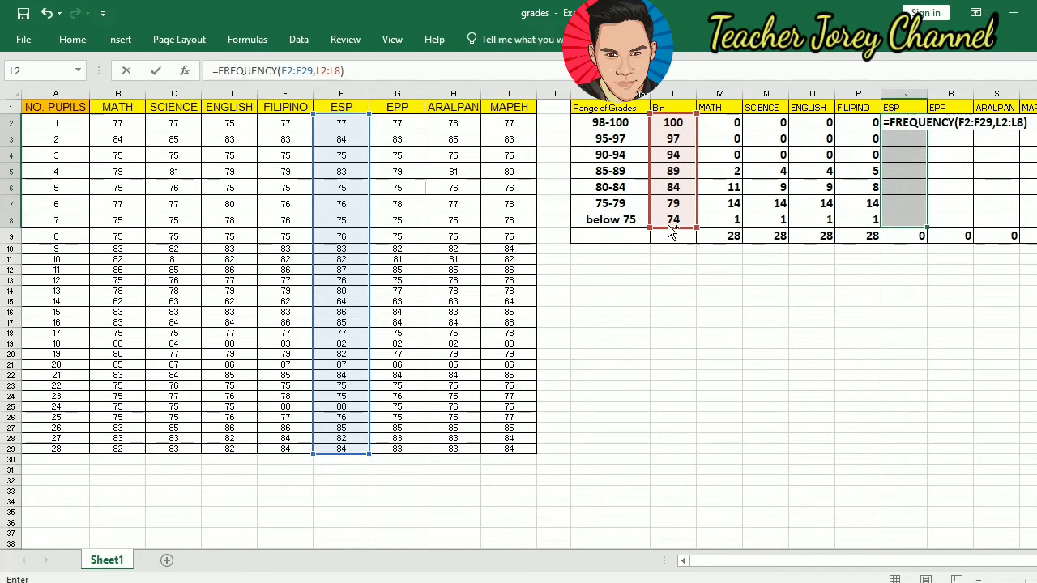
key("ctrl+shift+Return")
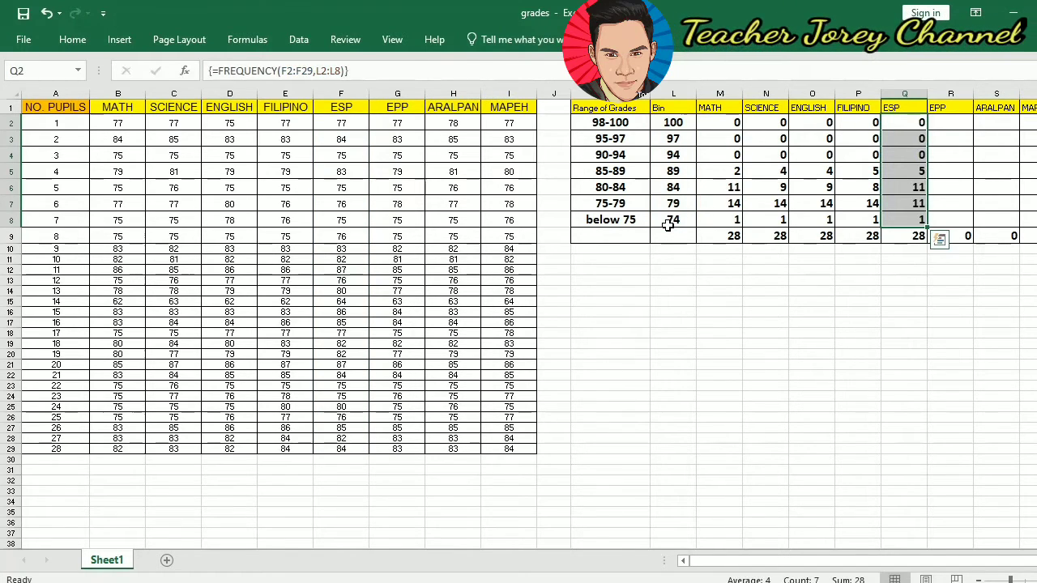
Insert the FREQUENCY function for the EPP cells R2:R8
left_click(956, 141)
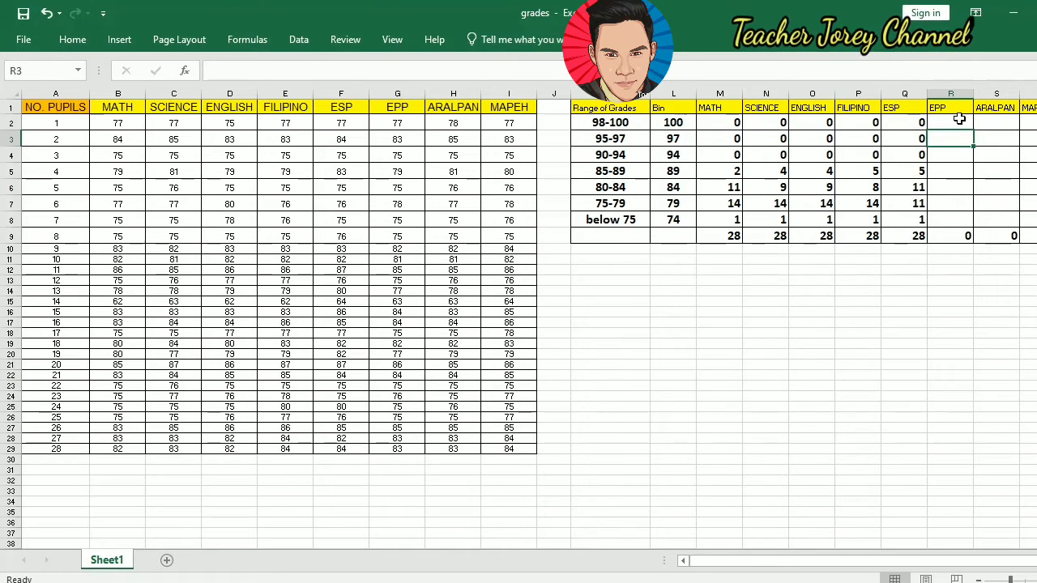
left_click_drag(958, 119, 950, 221)
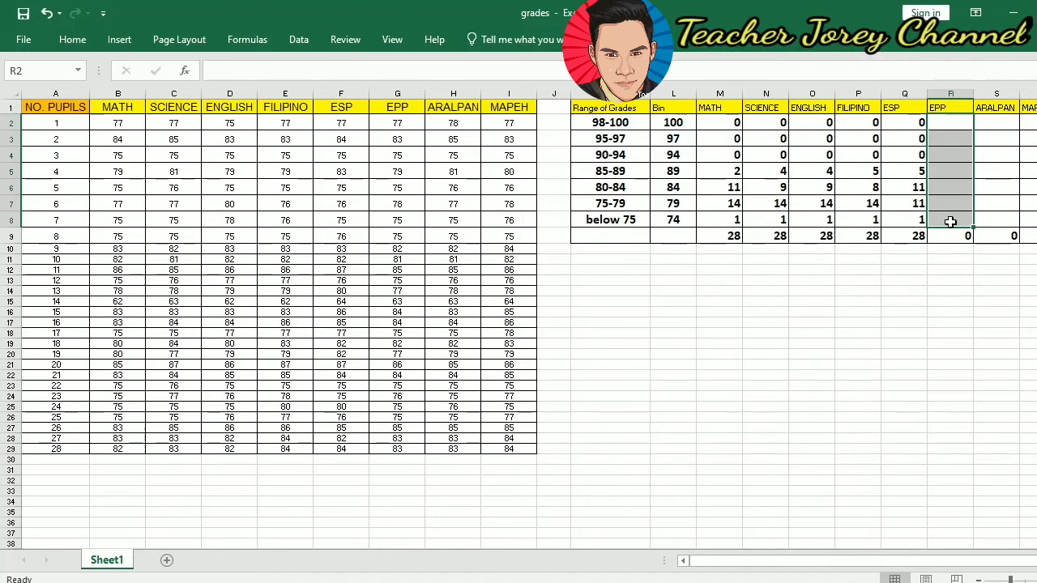
left_click(266, 40)
left_click(26, 79)
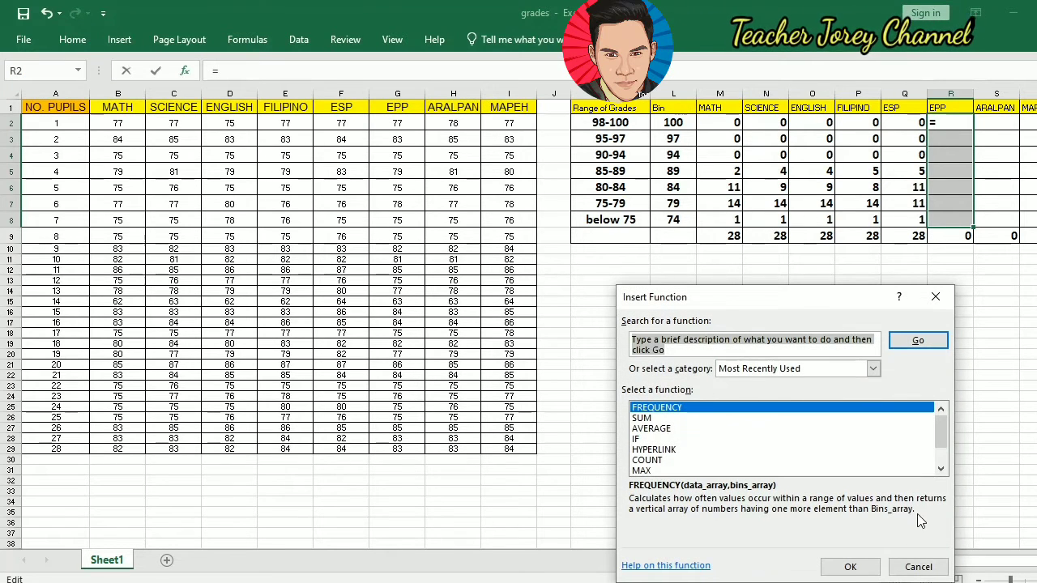
left_click(850, 566)
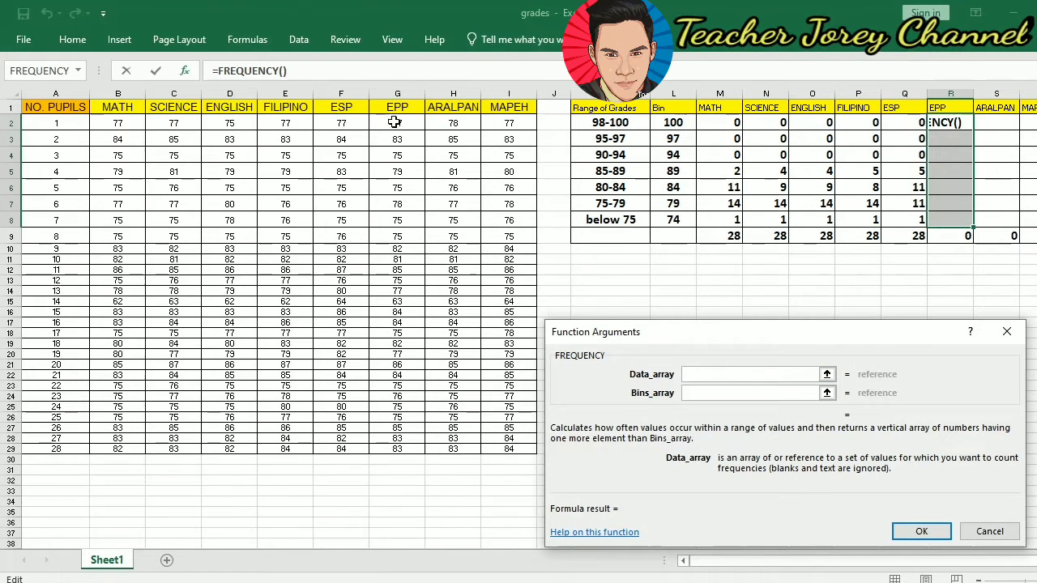
Set FREQUENCY's data array to G2:G29 and bins array to L2:L8, and enter it as an array formula across R2:R8
left_click_drag(394, 122, 395, 445)
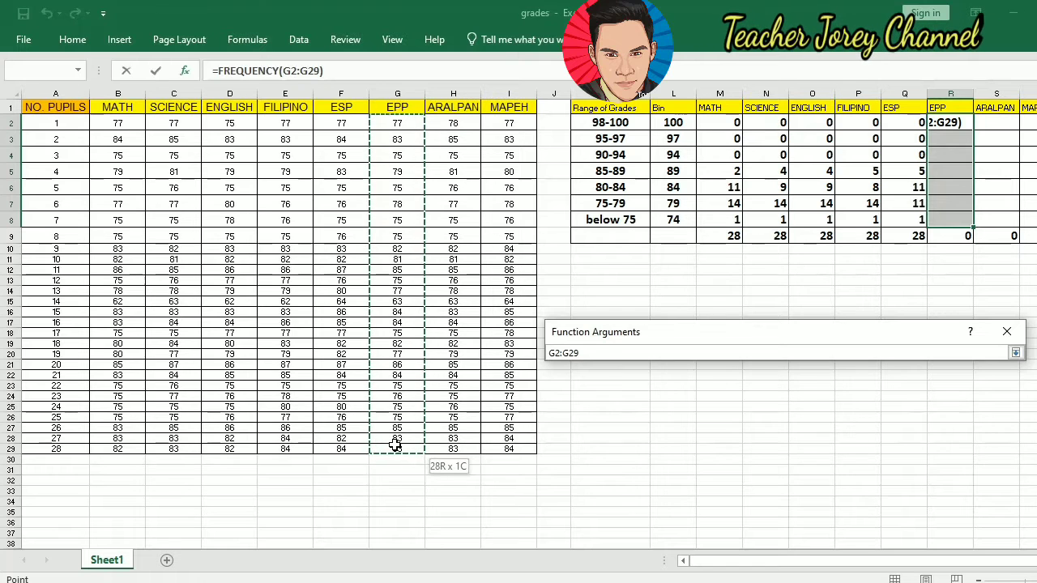
left_click_drag(395, 444, 395, 445)
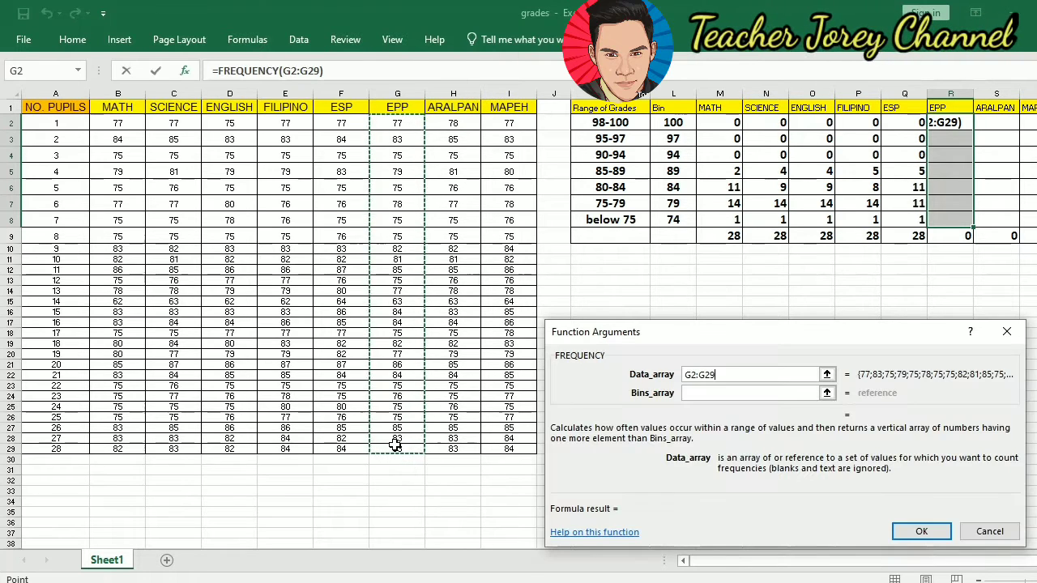
left_click(717, 393)
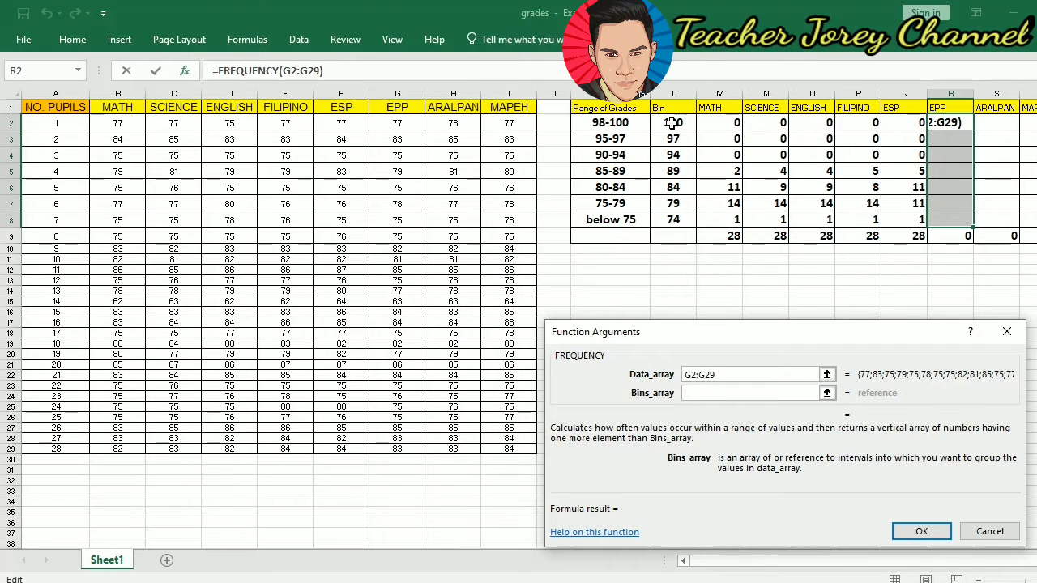
left_click_drag(672, 122, 672, 216)
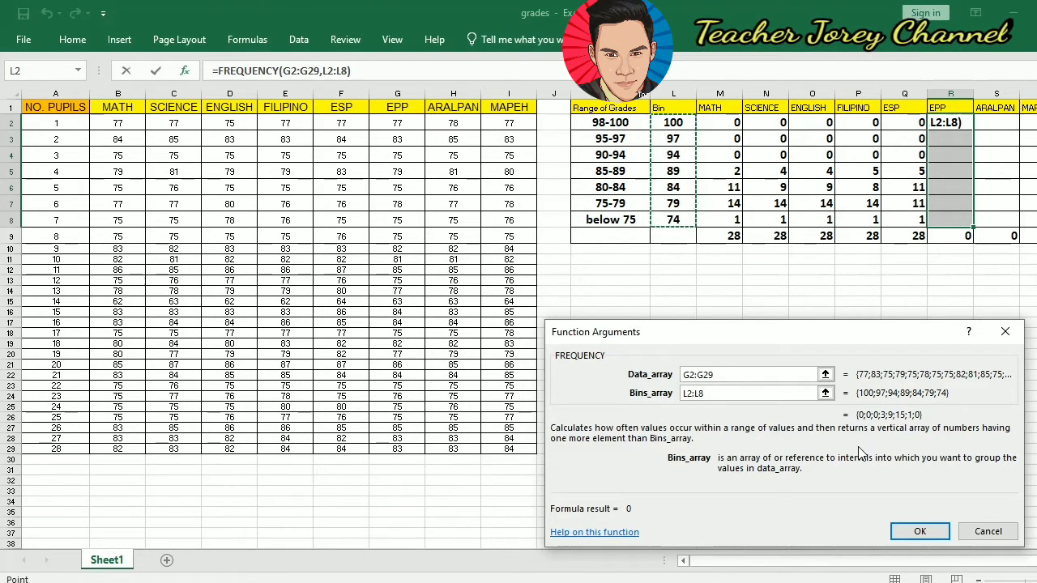
key("ctrl+shift+Return")
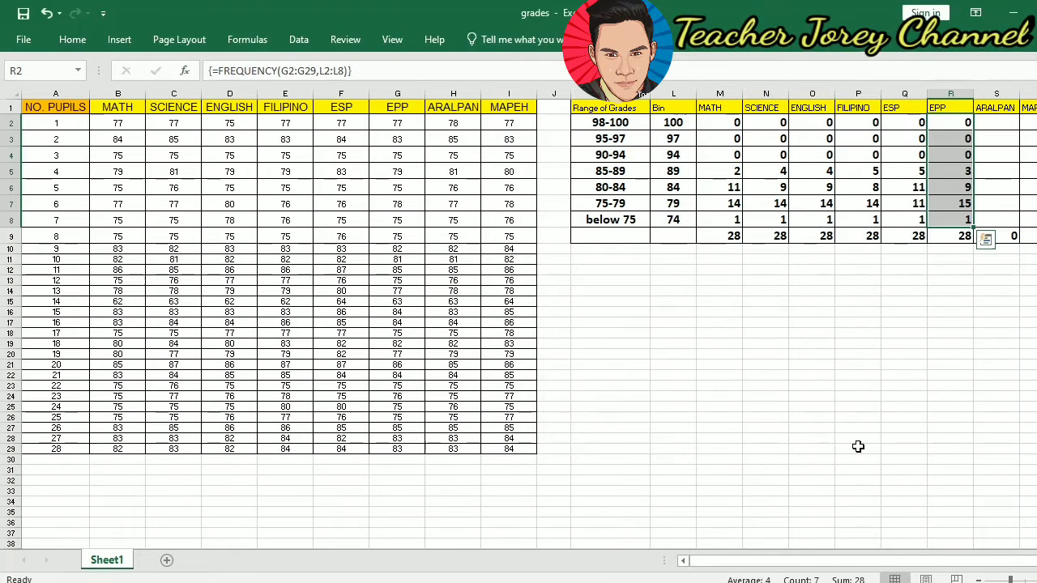
left_click(998, 153)
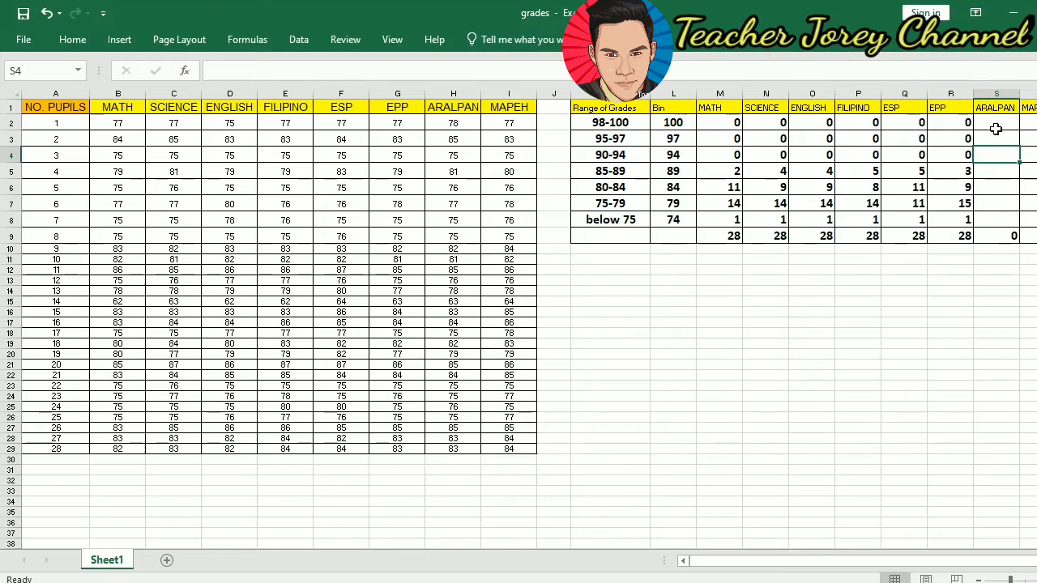
left_click(993, 124)
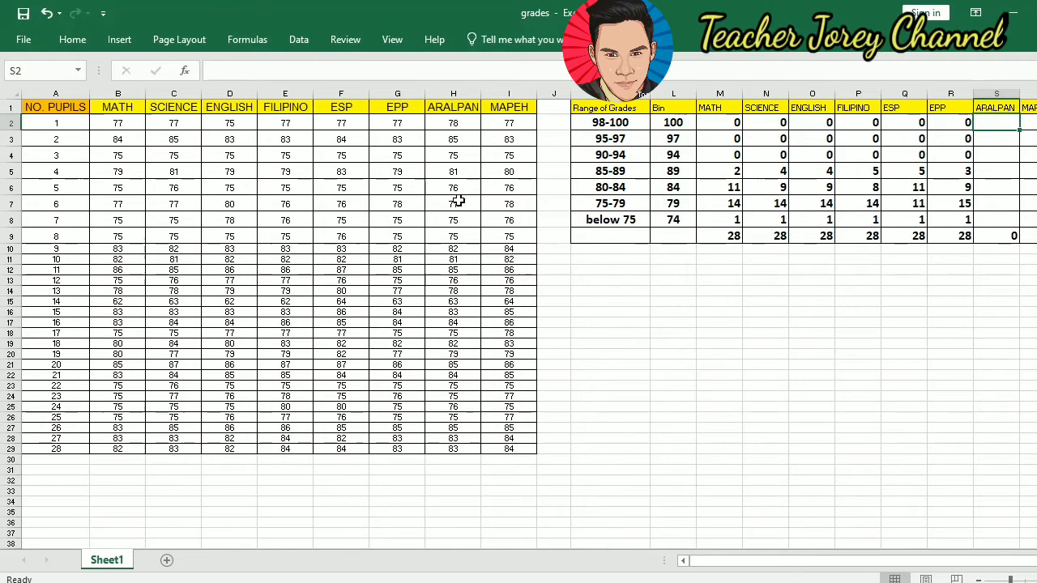
left_click(593, 126)
left_click(630, 224)
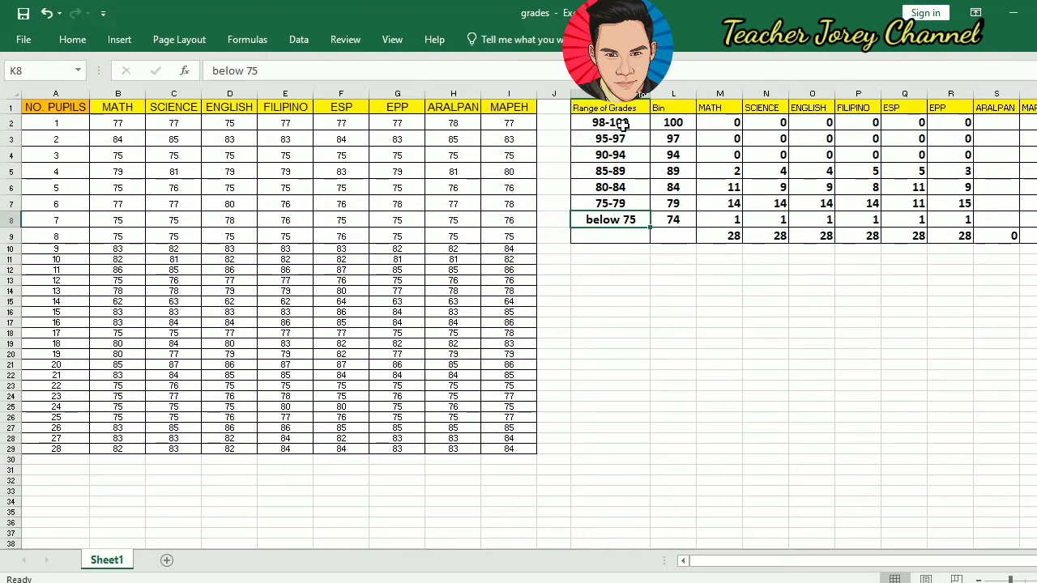
left_click_drag(997, 127, 1001, 213)
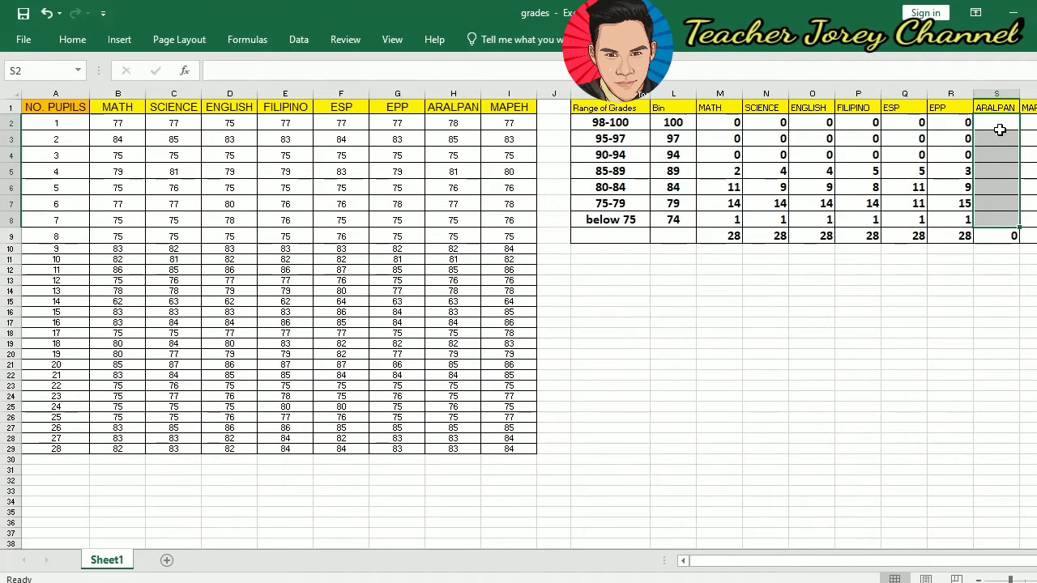
left_click(245, 40)
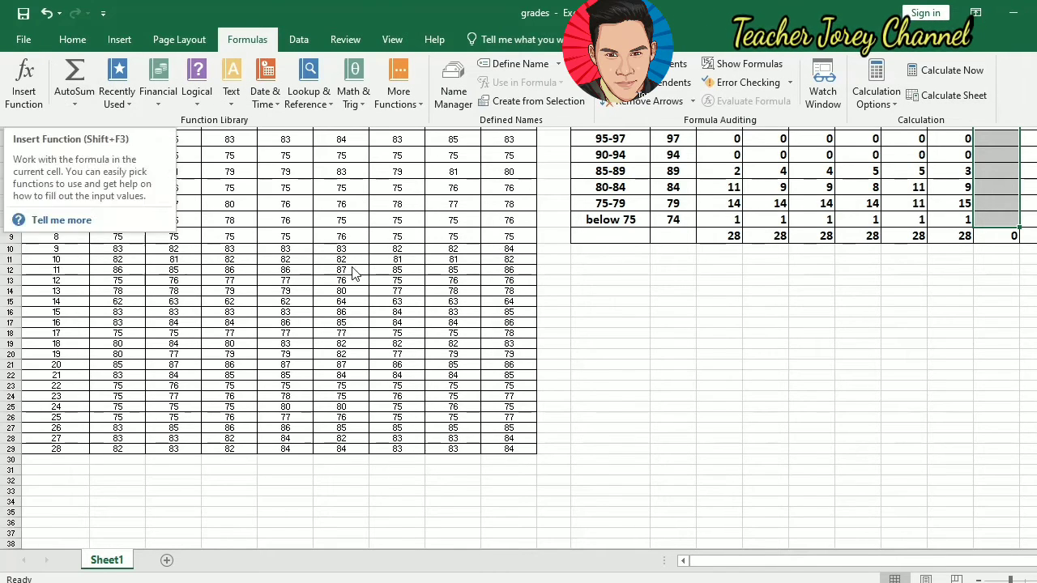
left_click(1027, 344)
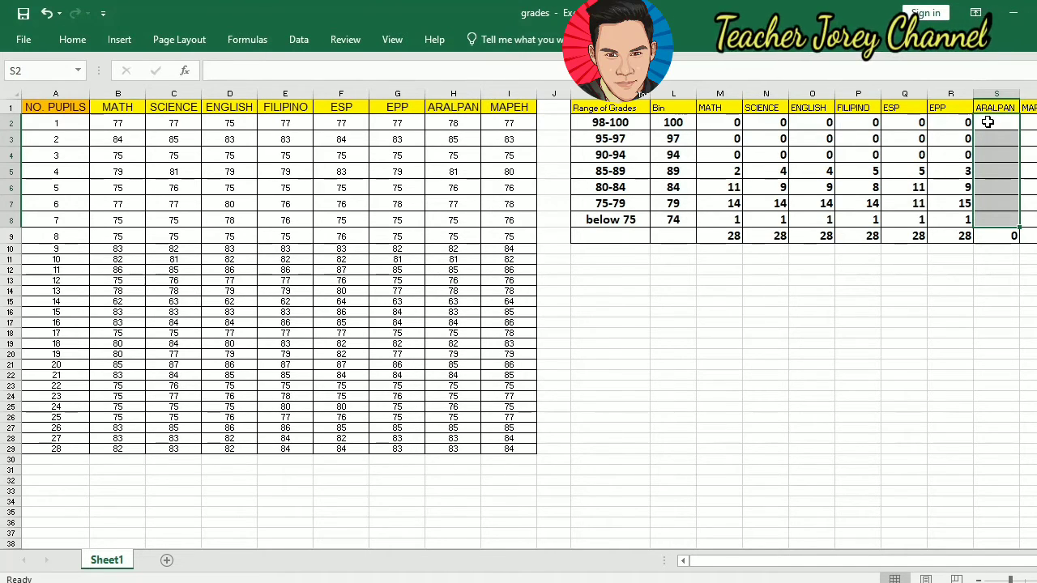
Start a FREQUENCY array formula across the ARALPAN frequency cells S2:S8
left_click_drag(995, 123, 991, 224)
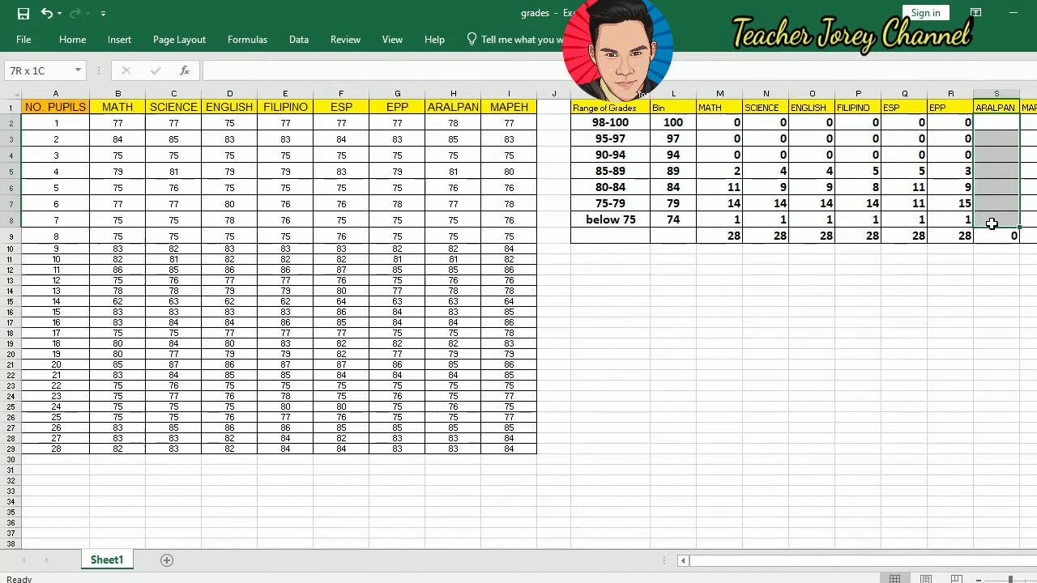
type("=fre")
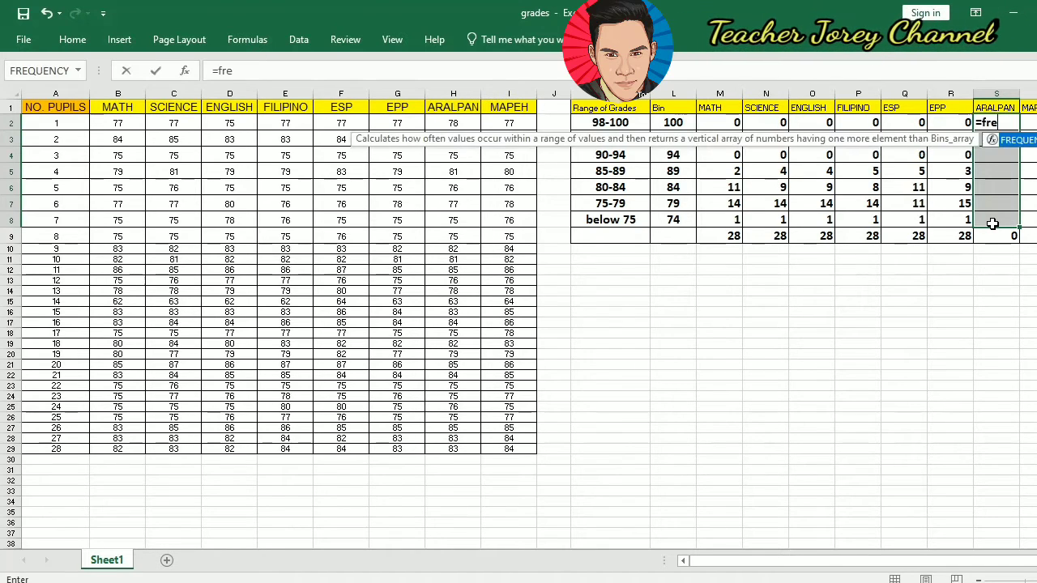
double_click(1010, 141)
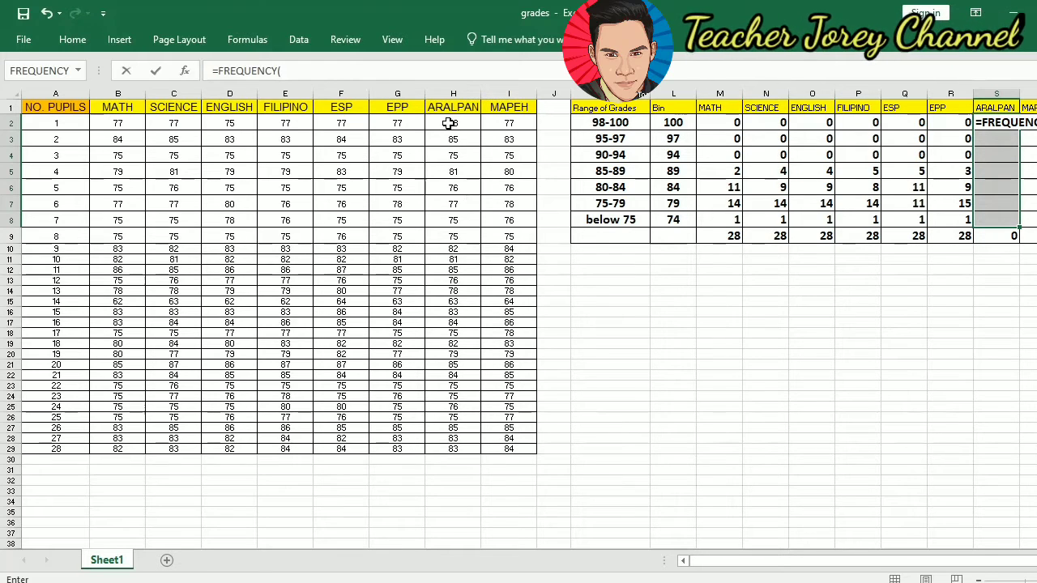
Set FREQUENCY's data array to H2:H29 and bins array to L2:L8, and enter it as an array formula across S2:S8
left_click_drag(447, 123, 452, 444)
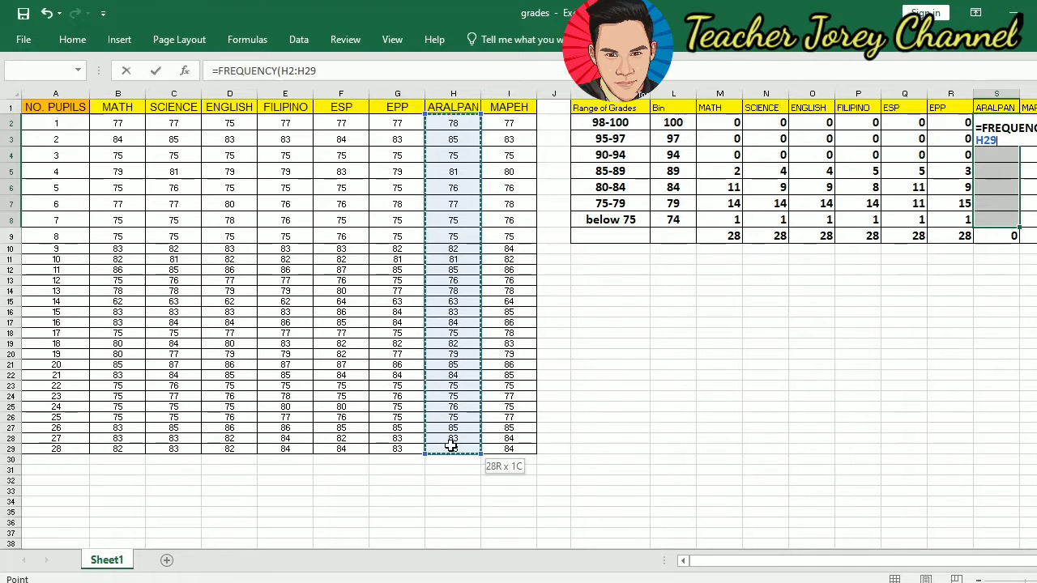
left_click(328, 76)
type(",")
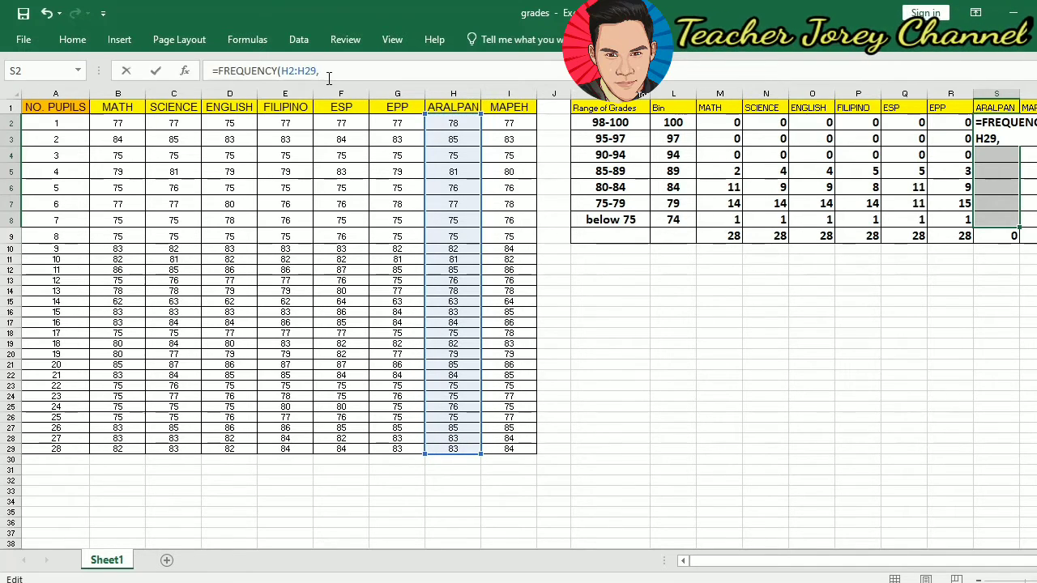
left_click_drag(687, 123, 679, 222)
type(")")
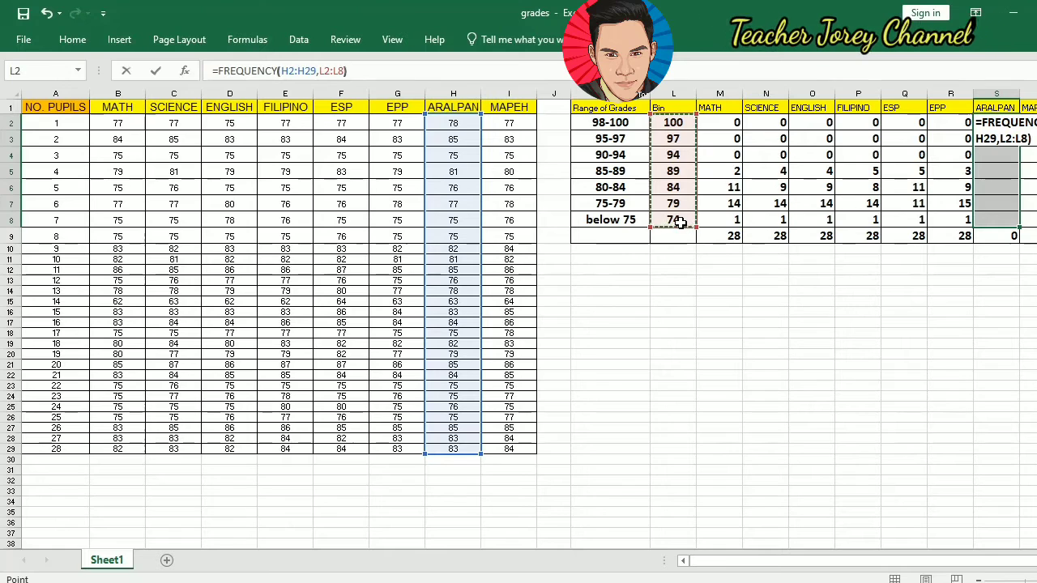
key("ctrl+shift+Return")
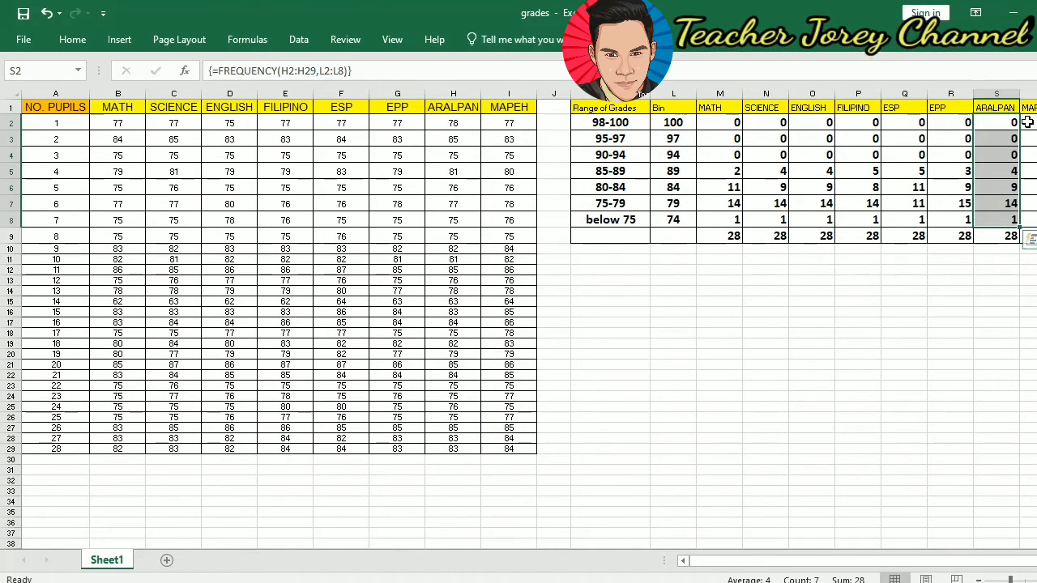
left_click(264, 37)
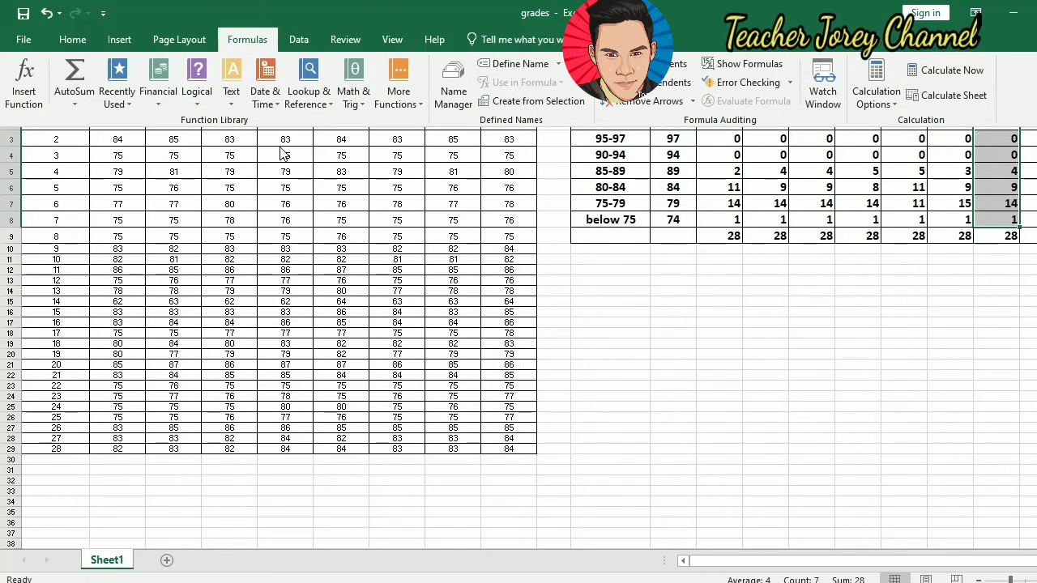
left_click(657, 300)
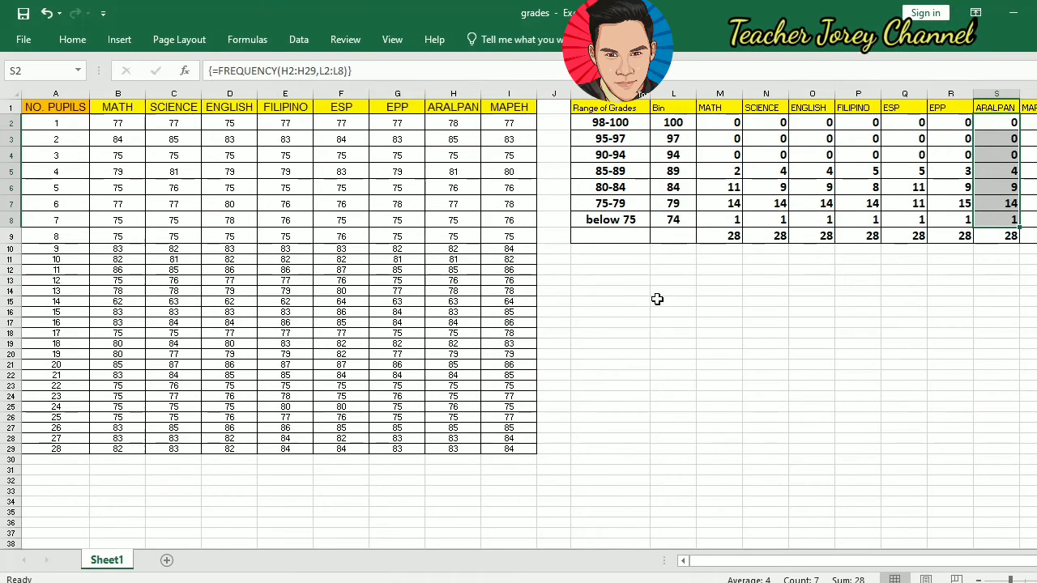
Insert the FREQUENCY function for the MAPEH frequency cells T2:T8
left_click(1033, 122)
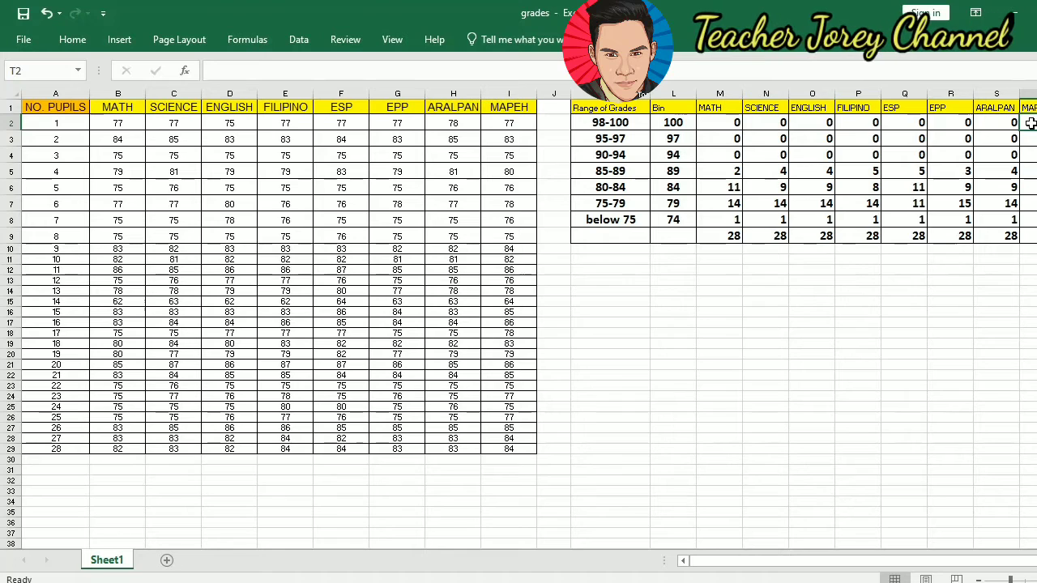
left_click_drag(1031, 123, 1032, 225)
type("=")
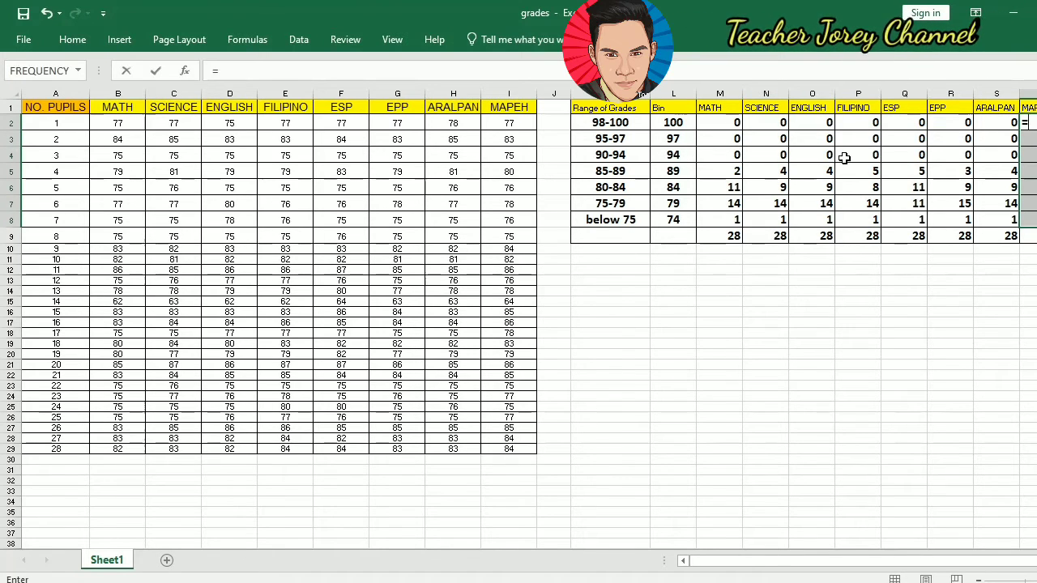
type("fre")
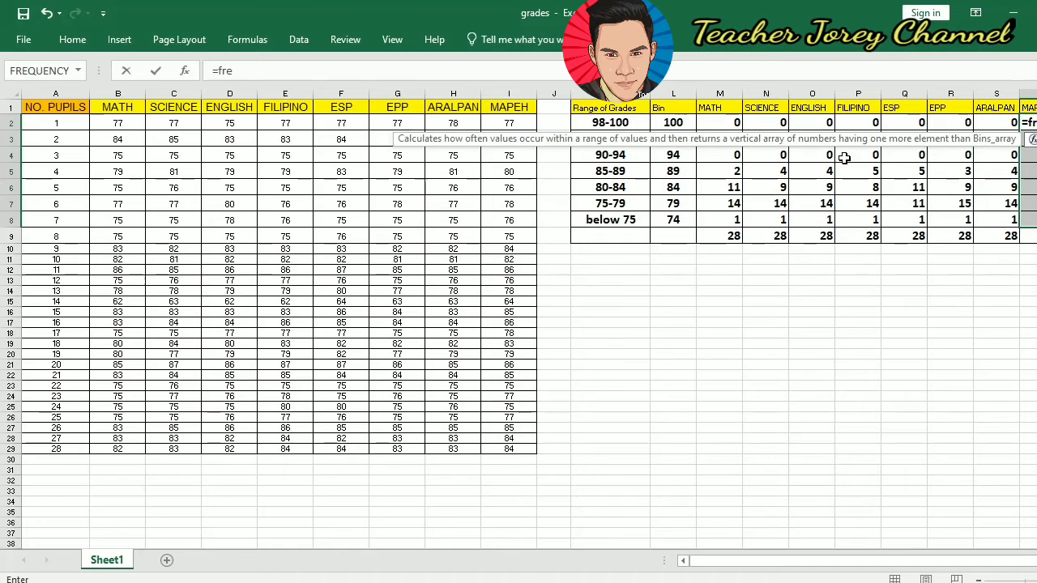
key("Tab")
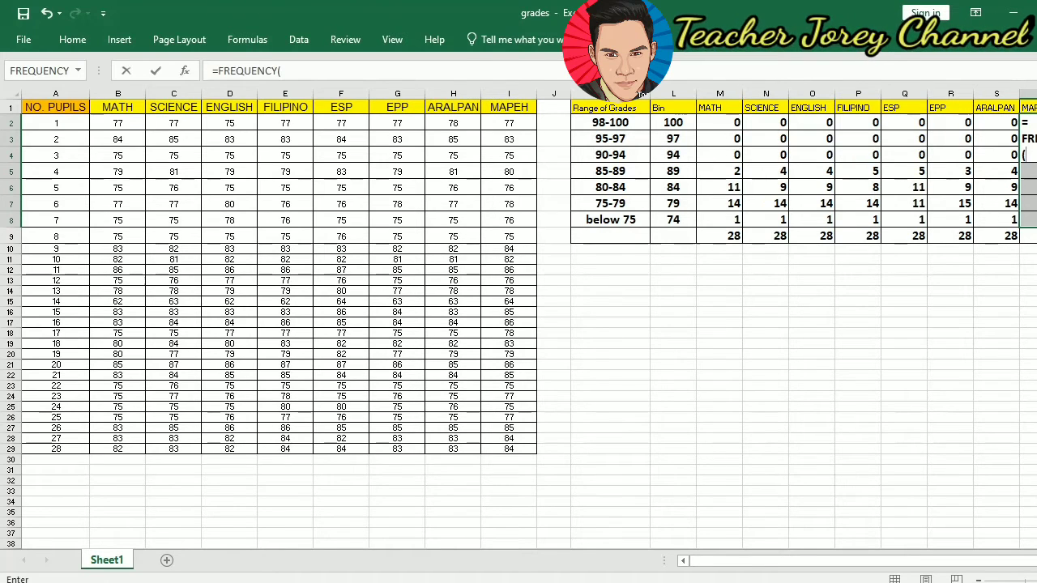
Set FREQUENCY's data array to I2:I29 and bins array to L2:L8, and enter it as an array formula across T2:T8
left_click_drag(508, 125, 509, 446)
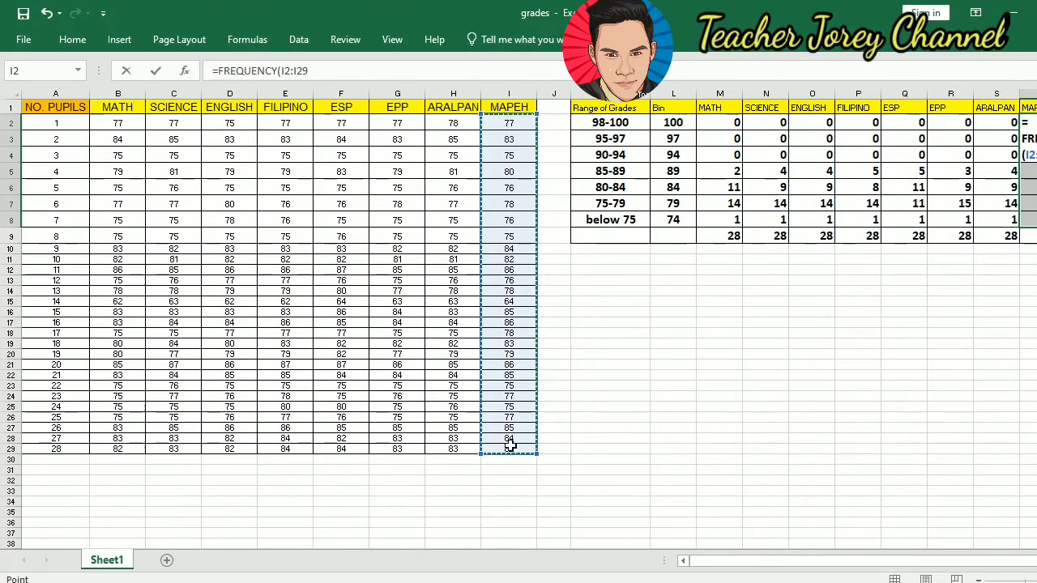
left_click(316, 71)
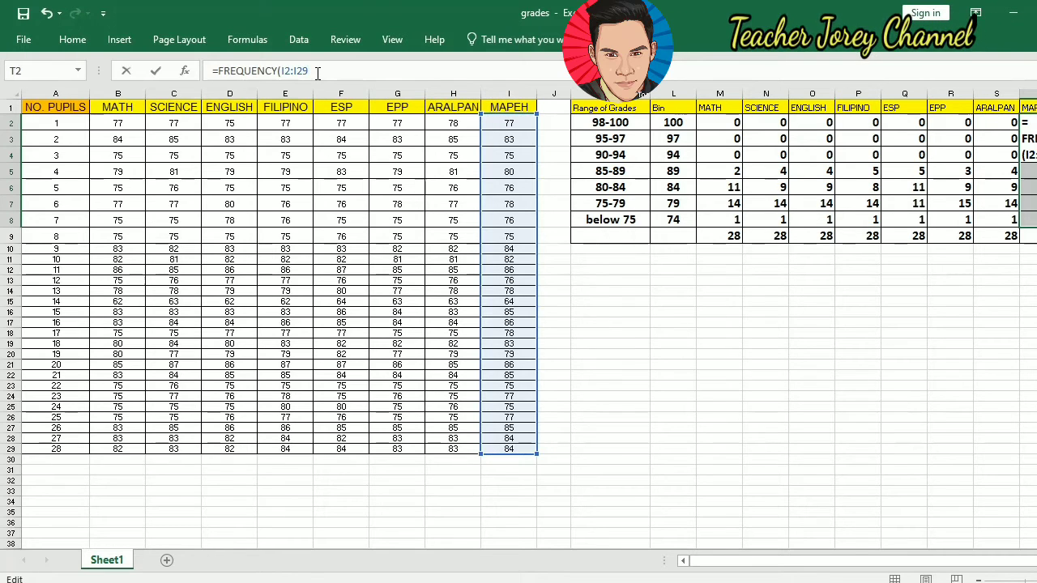
left_click(676, 121)
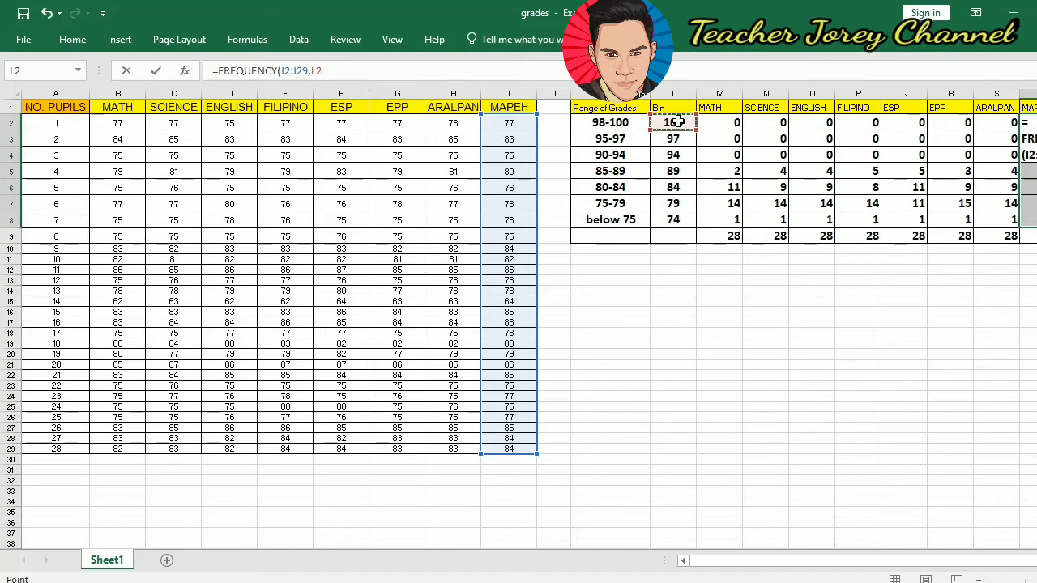
left_click_drag(676, 121, 674, 213)
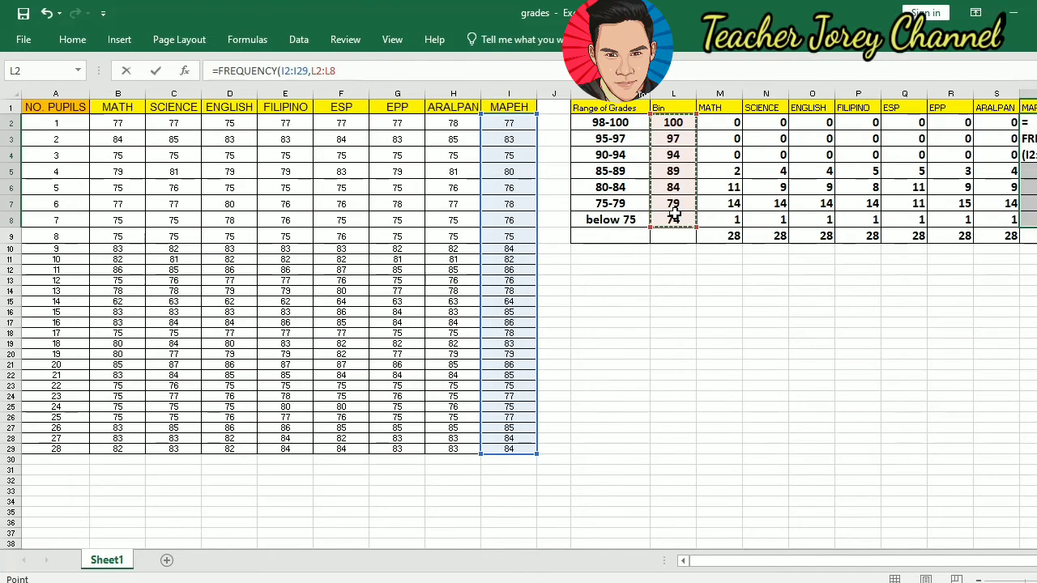
left_click(360, 70)
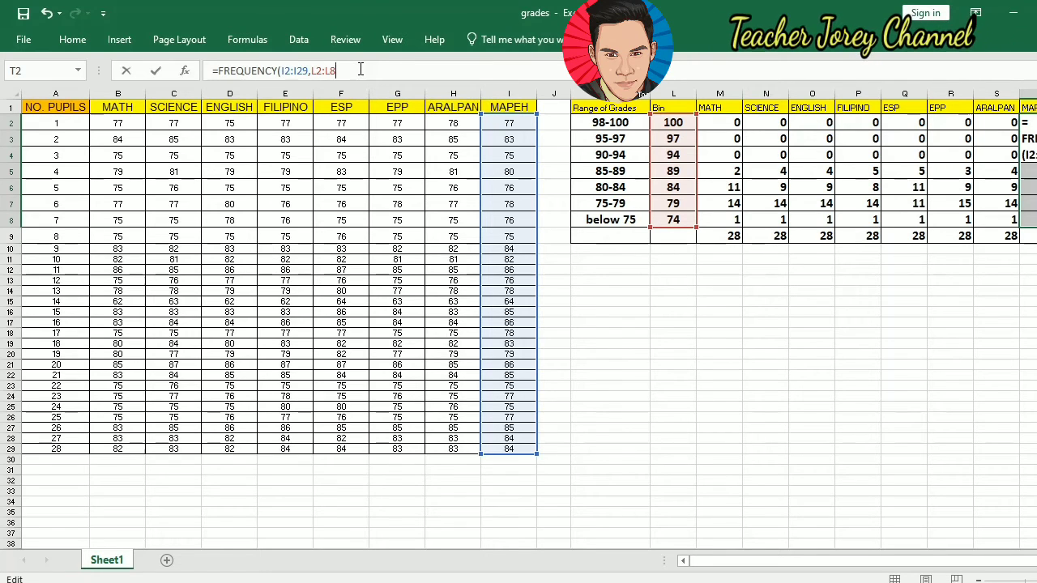
type(")")
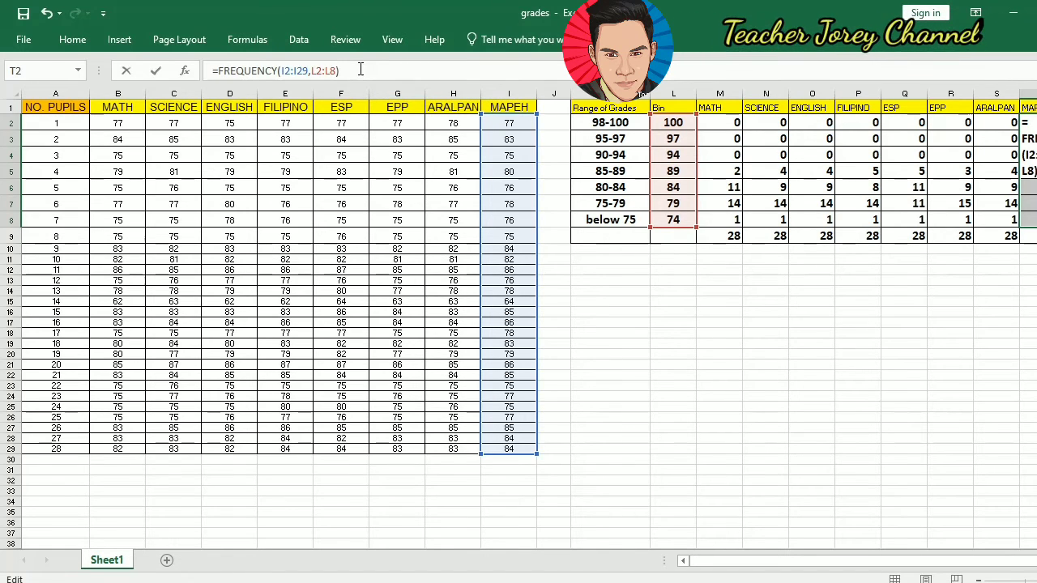
key("ctrl+shift+Return")
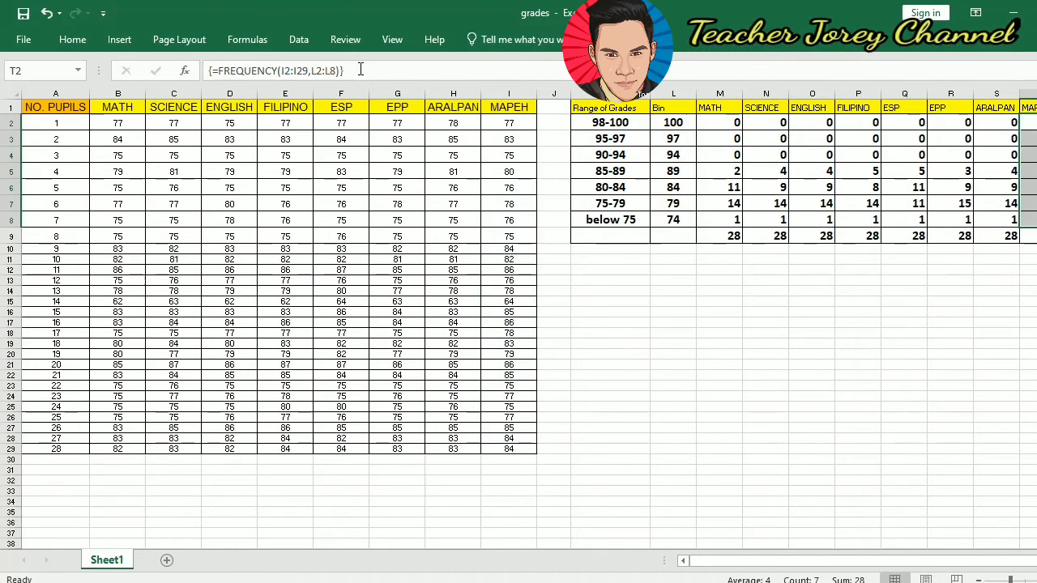
Review the grade range labels in column K and the SUM totals in row 9 across the subject columns
left_click(877, 257)
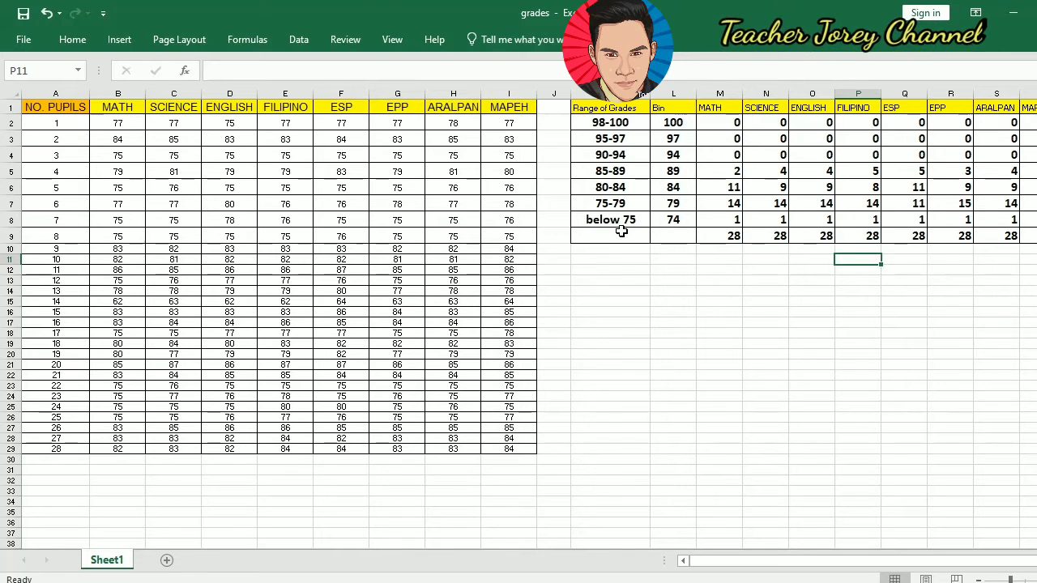
left_click(607, 136)
left_click(603, 122)
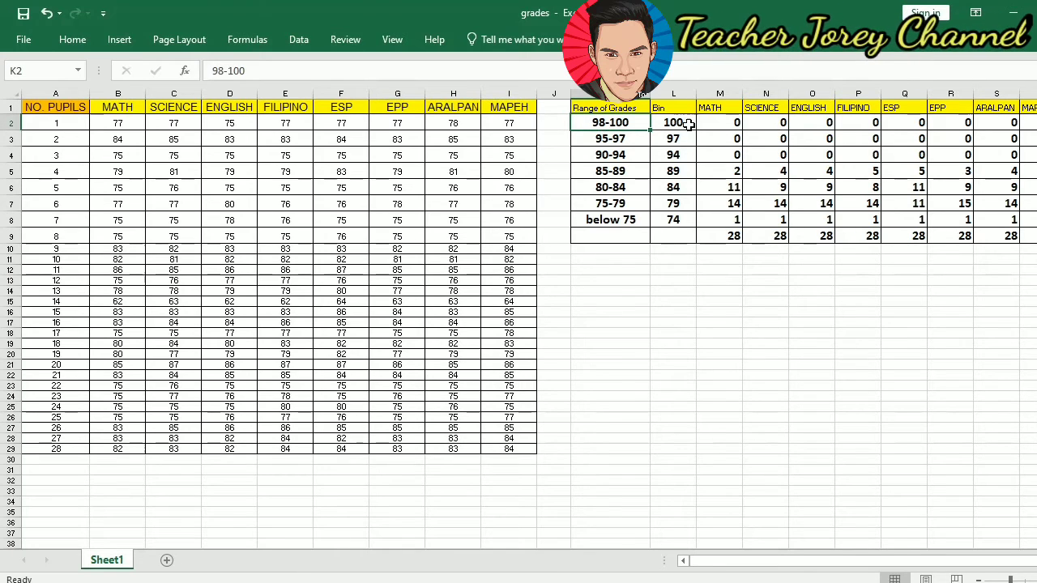
left_click(966, 290)
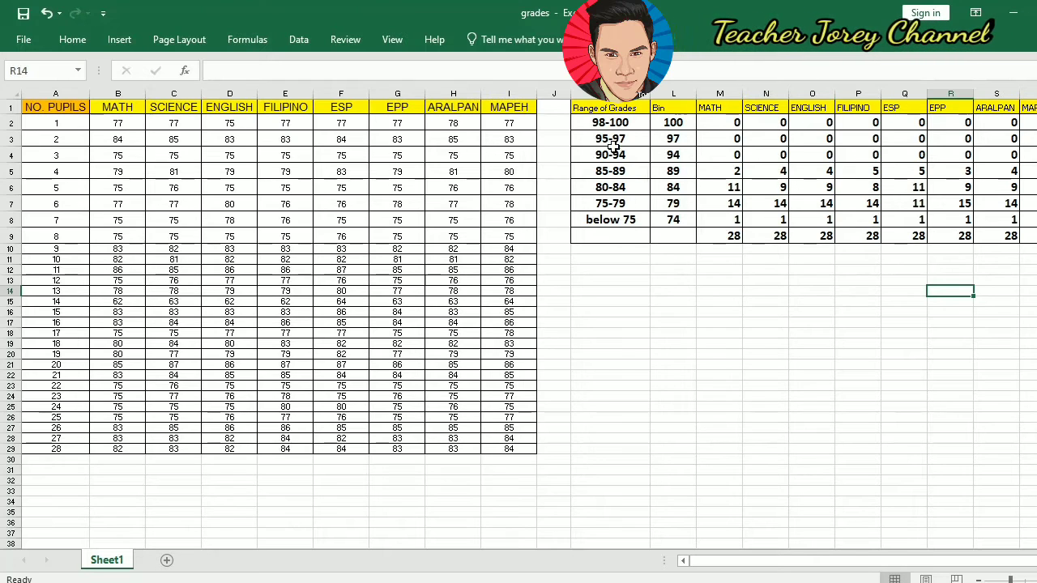
left_click(724, 233)
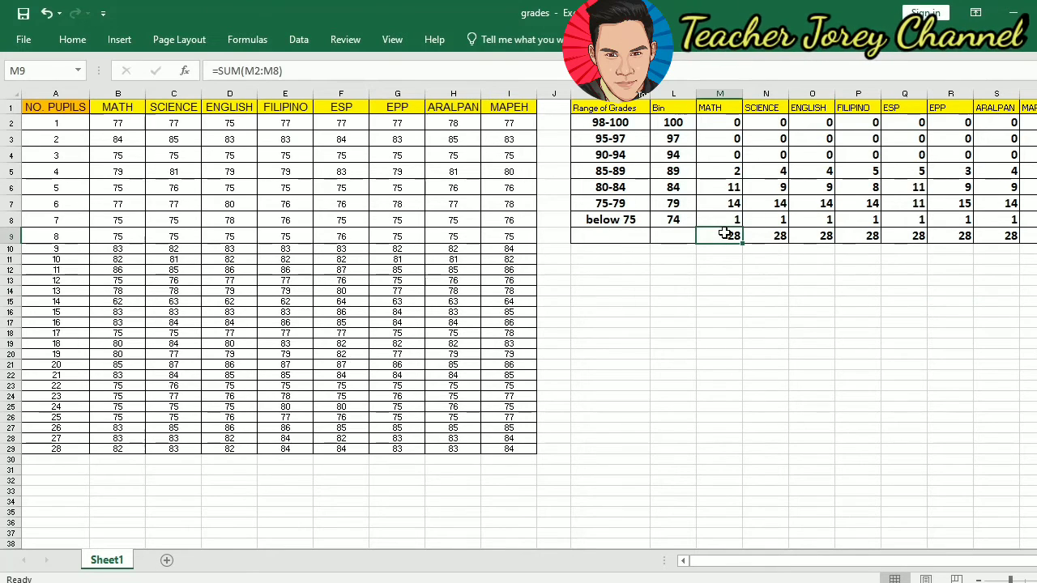
left_click(779, 237)
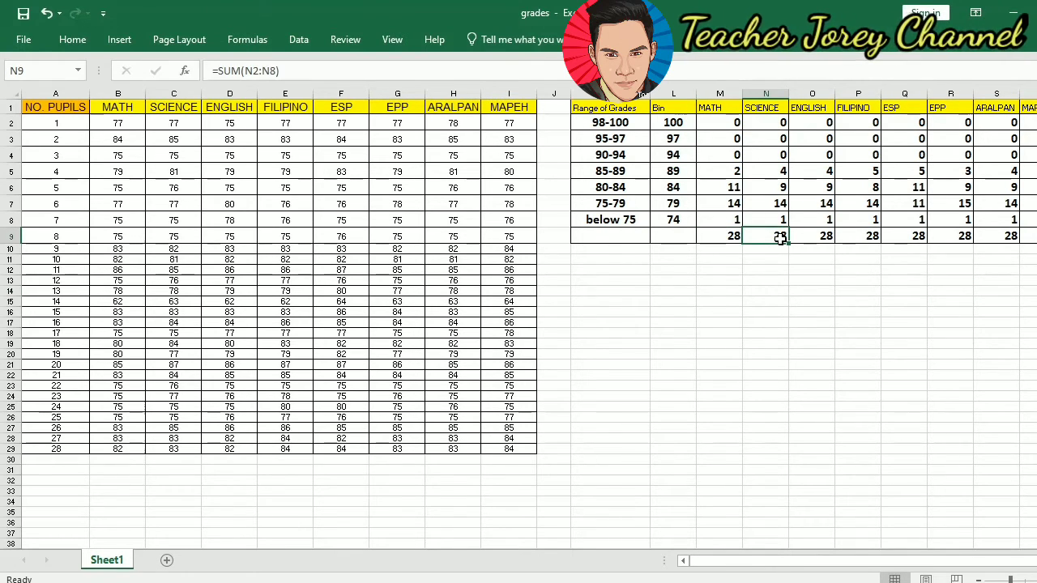
left_click(808, 236)
left_click(867, 236)
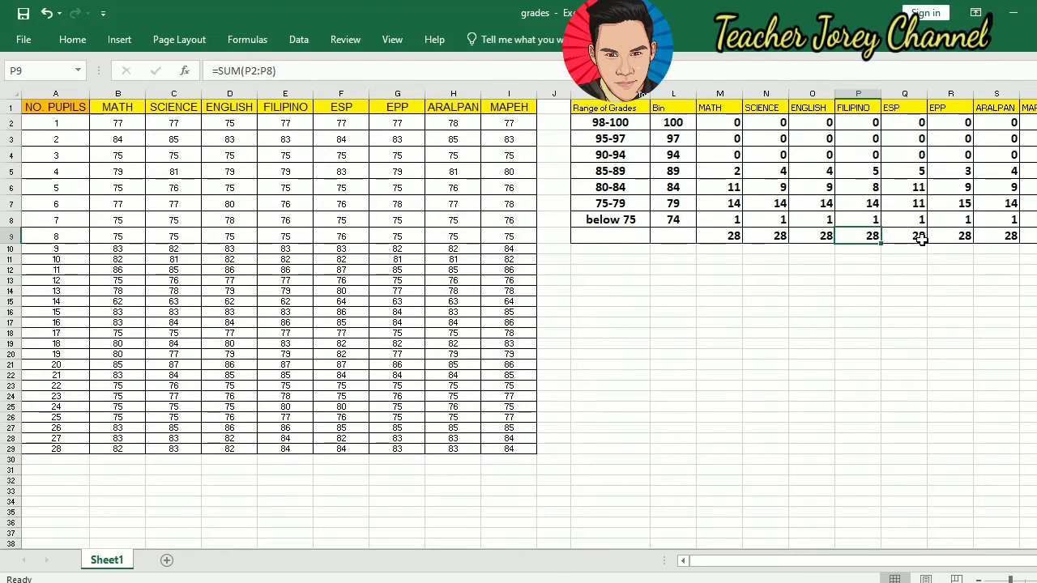
left_click(921, 238)
left_click(954, 238)
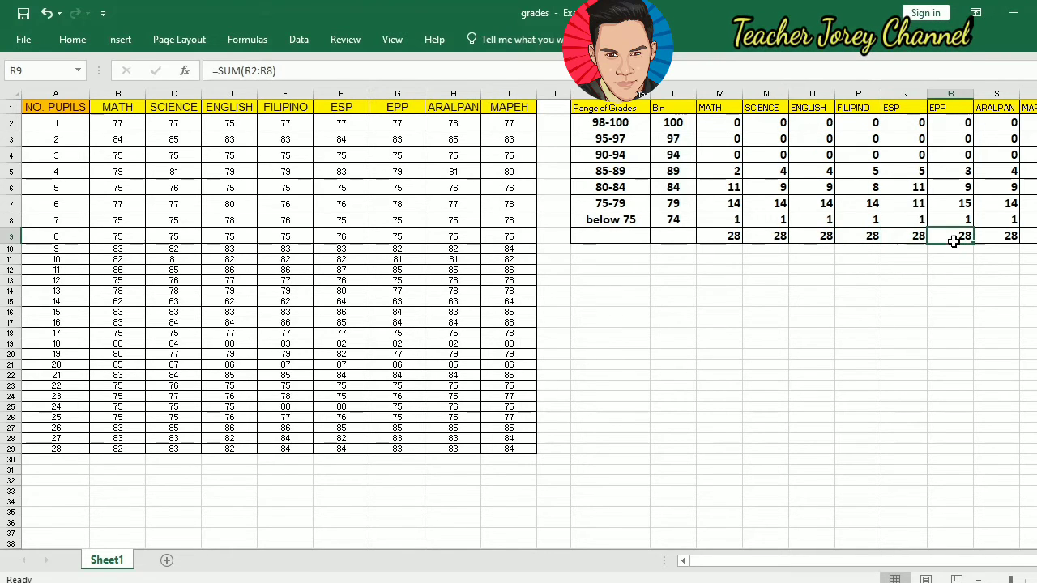
left_click(1032, 235)
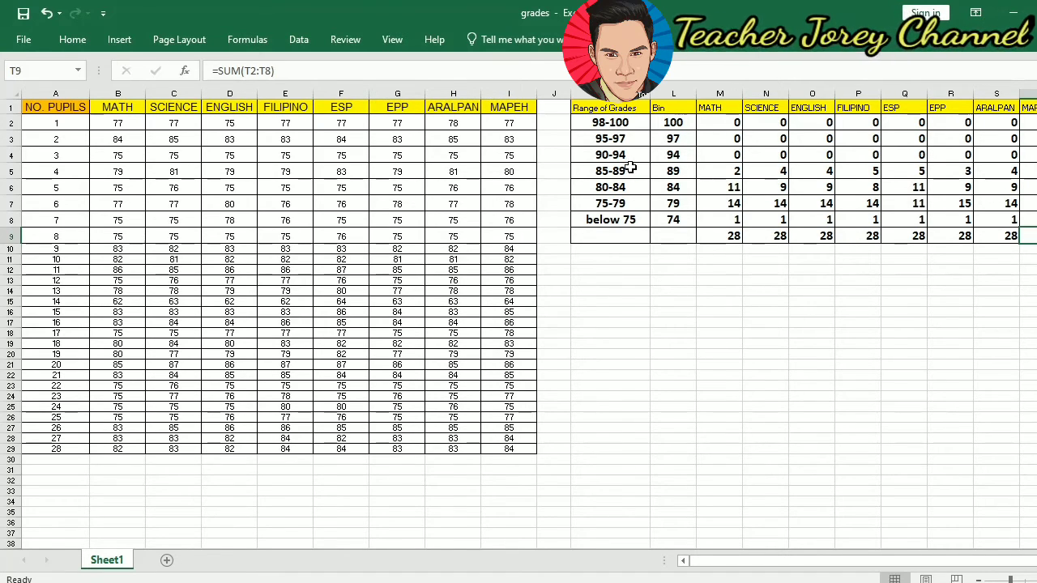
left_click(622, 217)
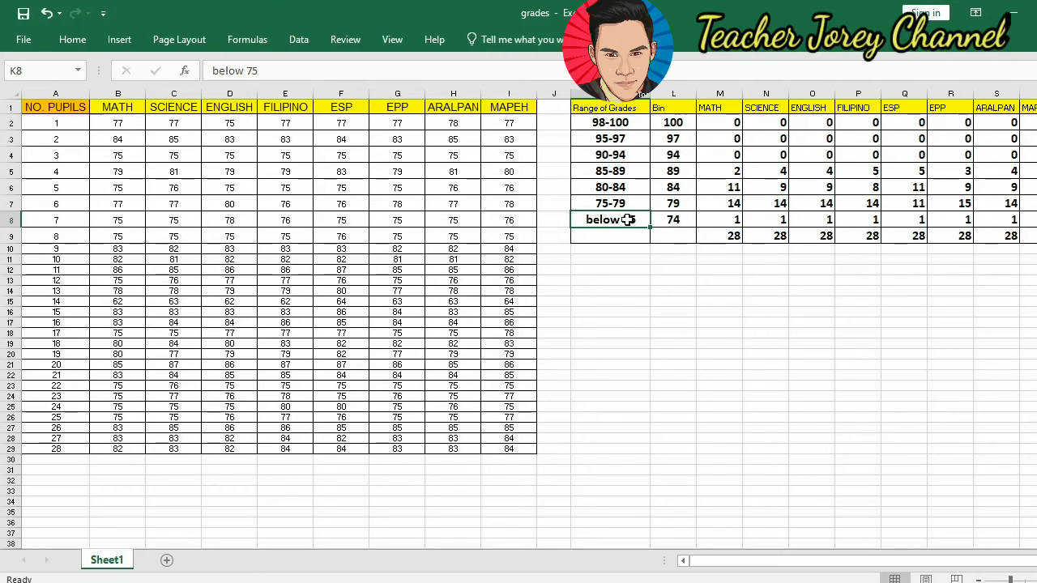
Review the bin values in L2:L8, the MATH frequency formula in M2:M8 and the SUM total in M9
left_click(673, 123)
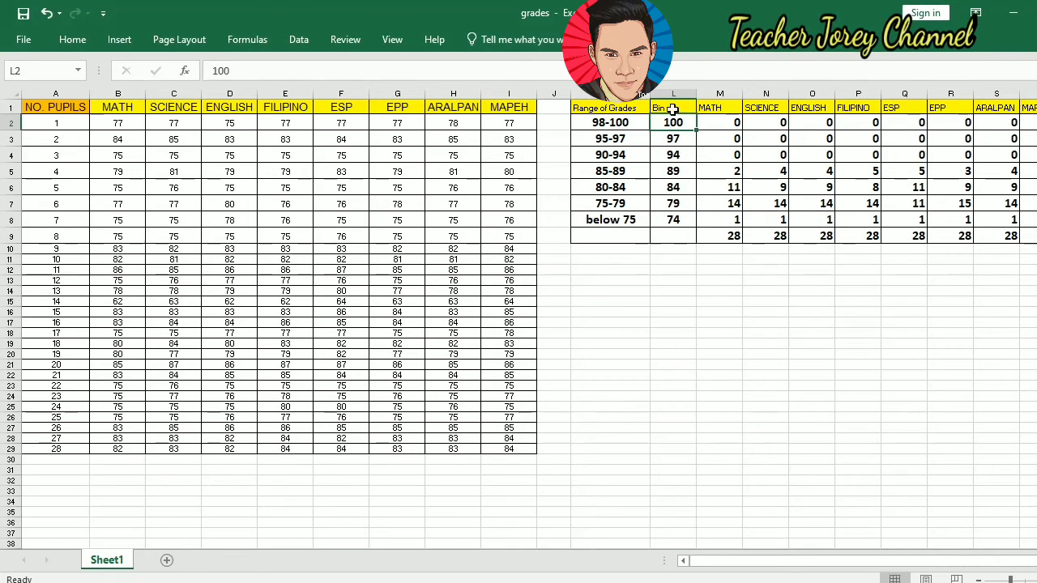
left_click(671, 106)
left_click(669, 220)
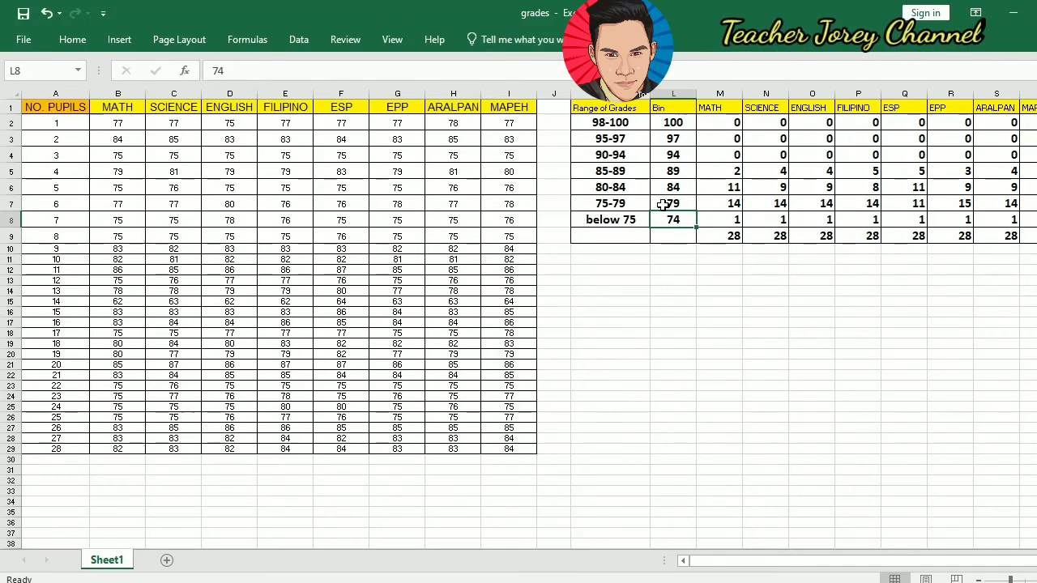
mouse_move(671, 203)
left_mouse_down()
mouse_move(610, 199)
mouse_move(671, 201)
left_mouse_up()
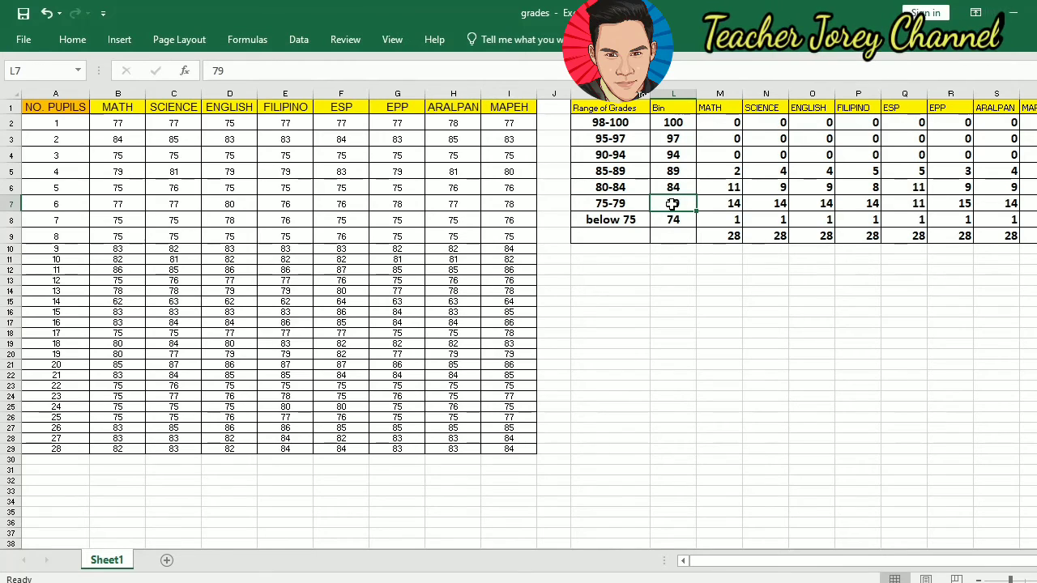
left_click(668, 119)
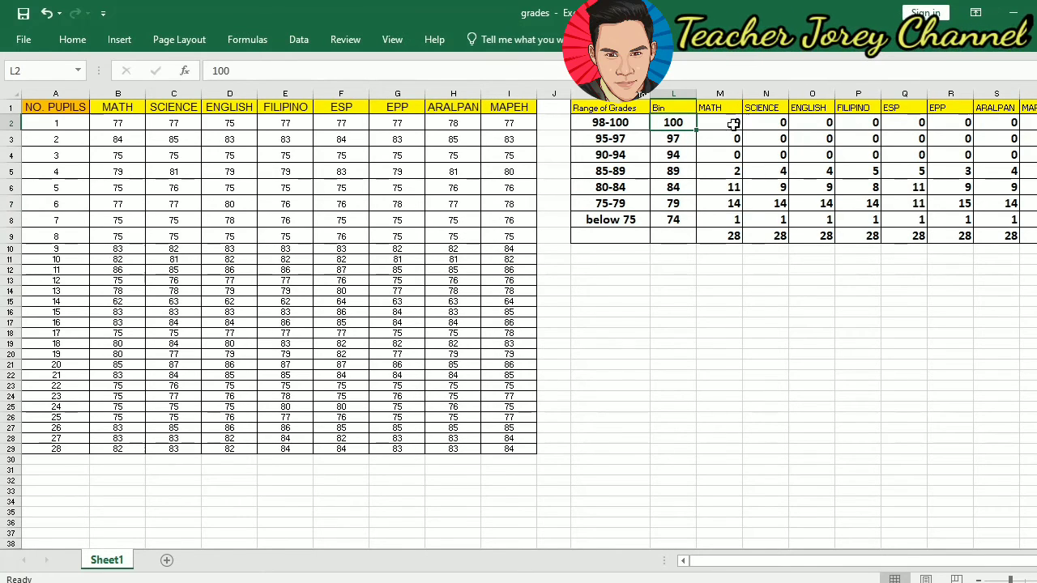
left_click_drag(734, 123, 731, 219)
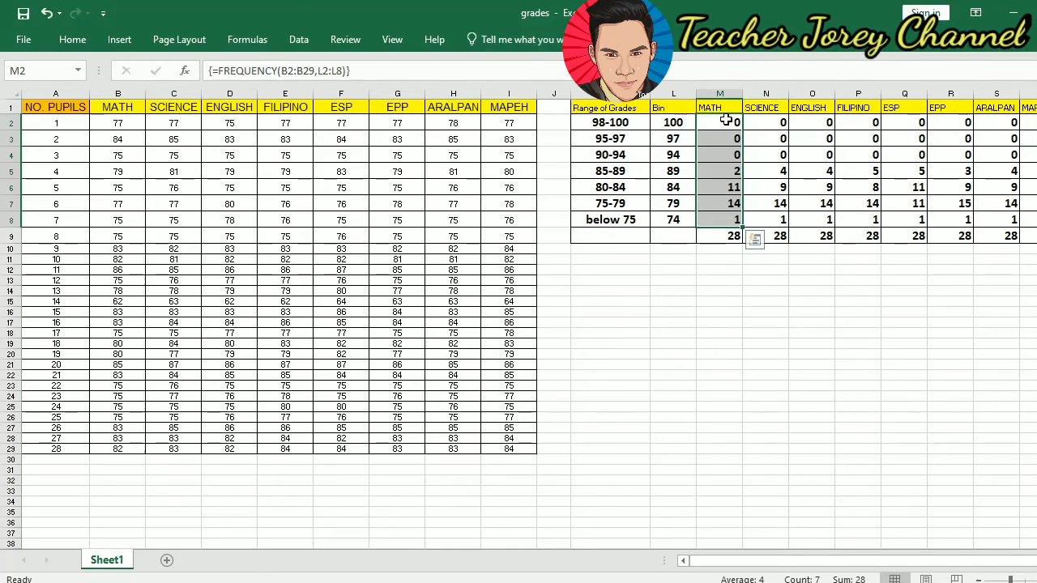
left_click(721, 234)
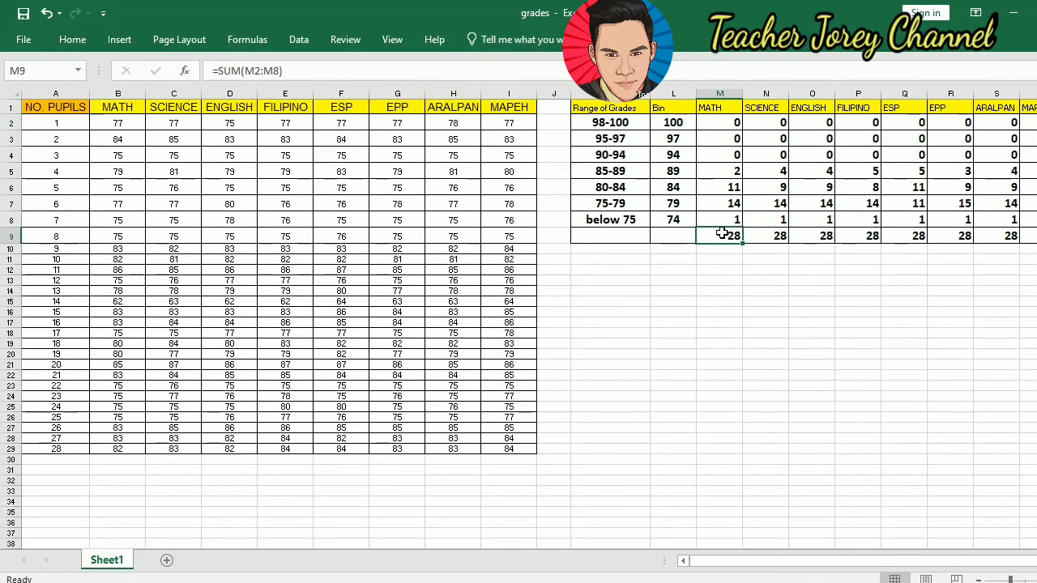